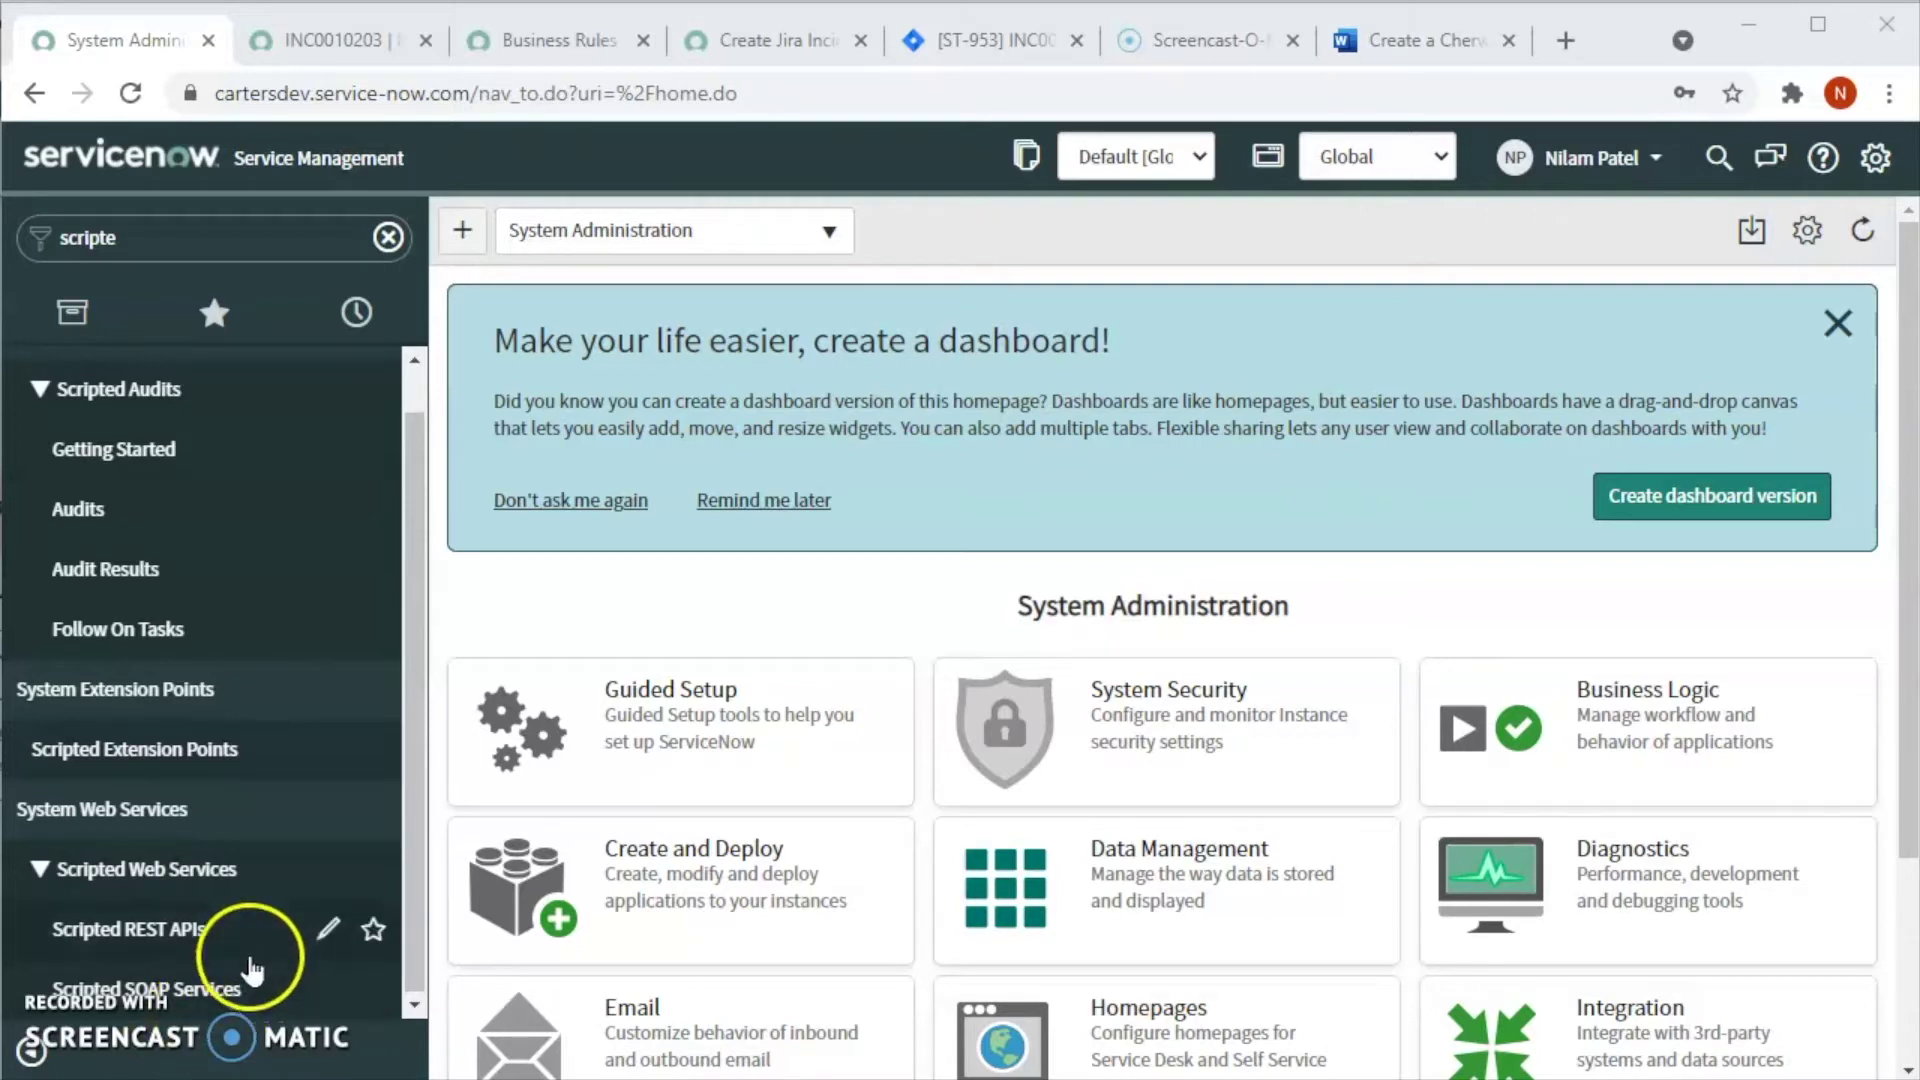
- Review incident INC0010203 in ServiceNow alongside Jira issue ST-953, returning to the incident record
{"action": "left_click", "coordinate": [337, 40]}
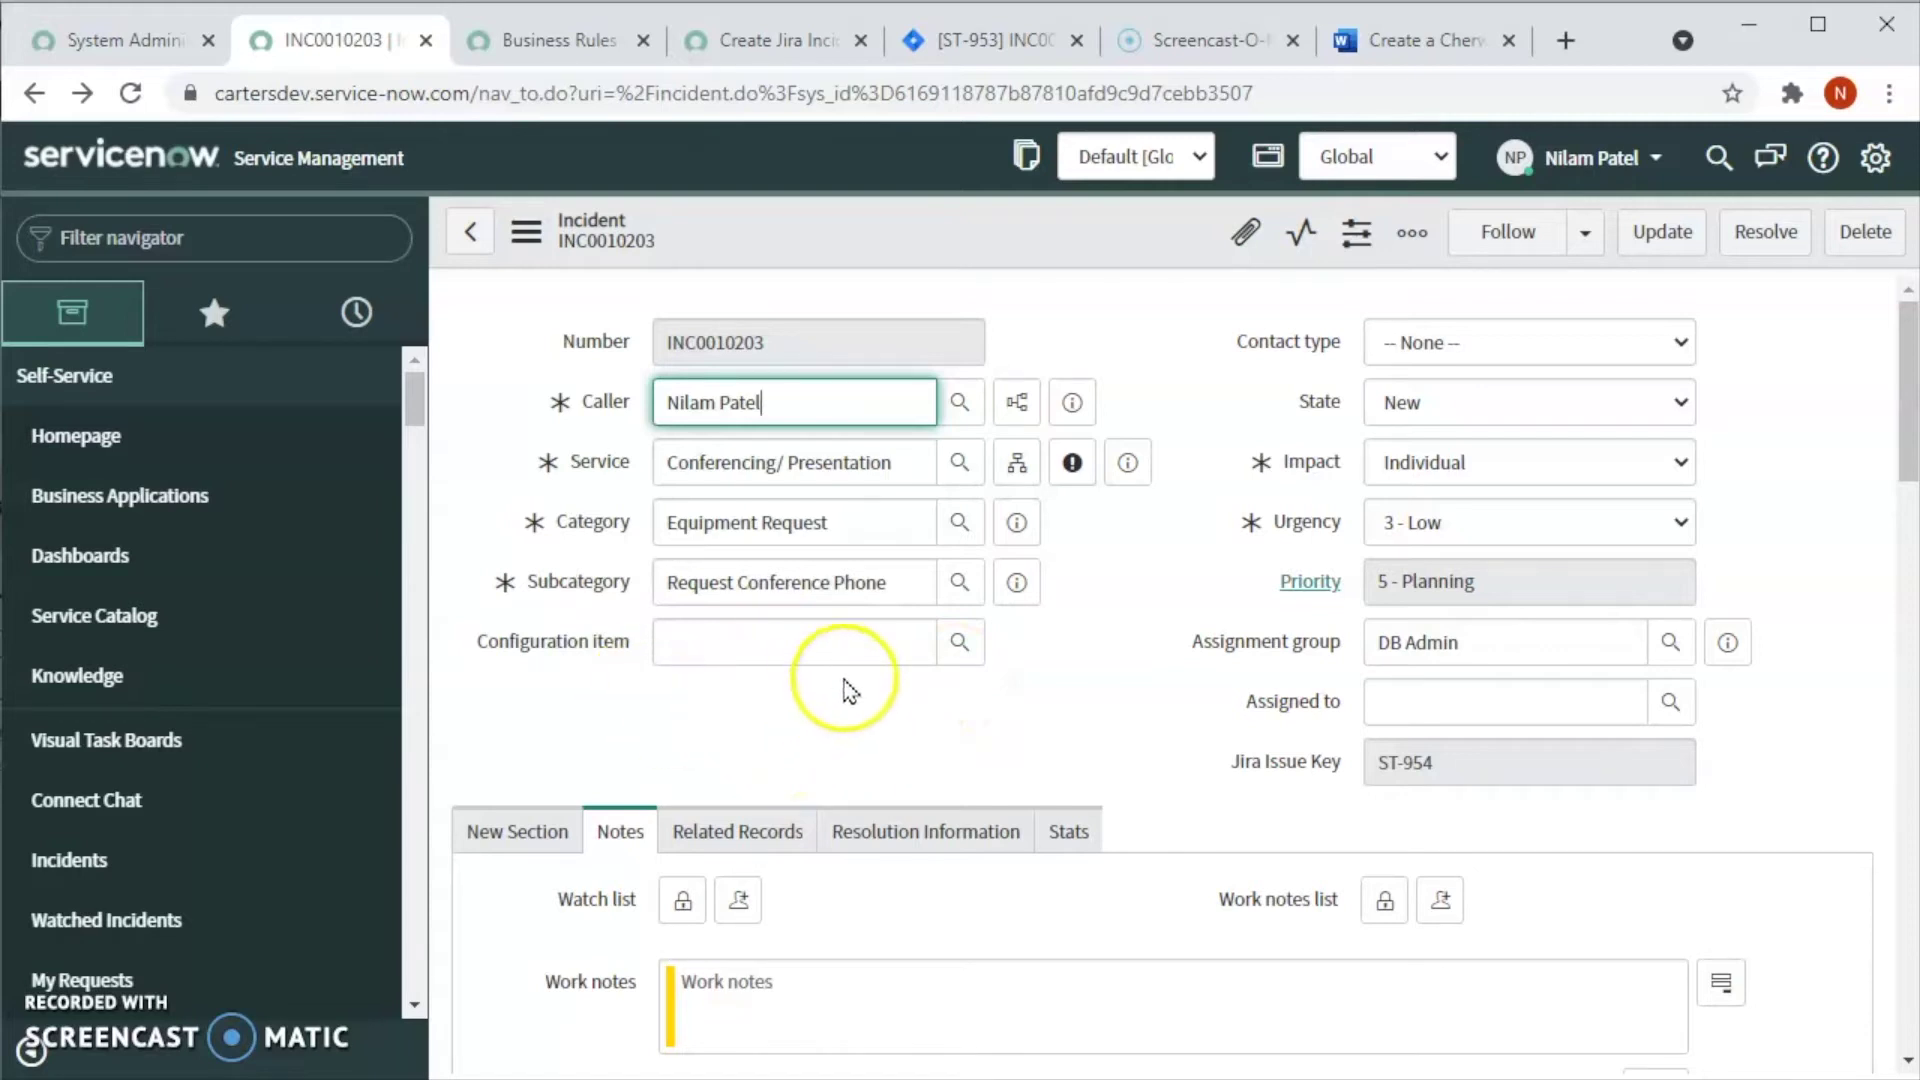
{"action": "left_click", "coordinate": [1005, 40]}
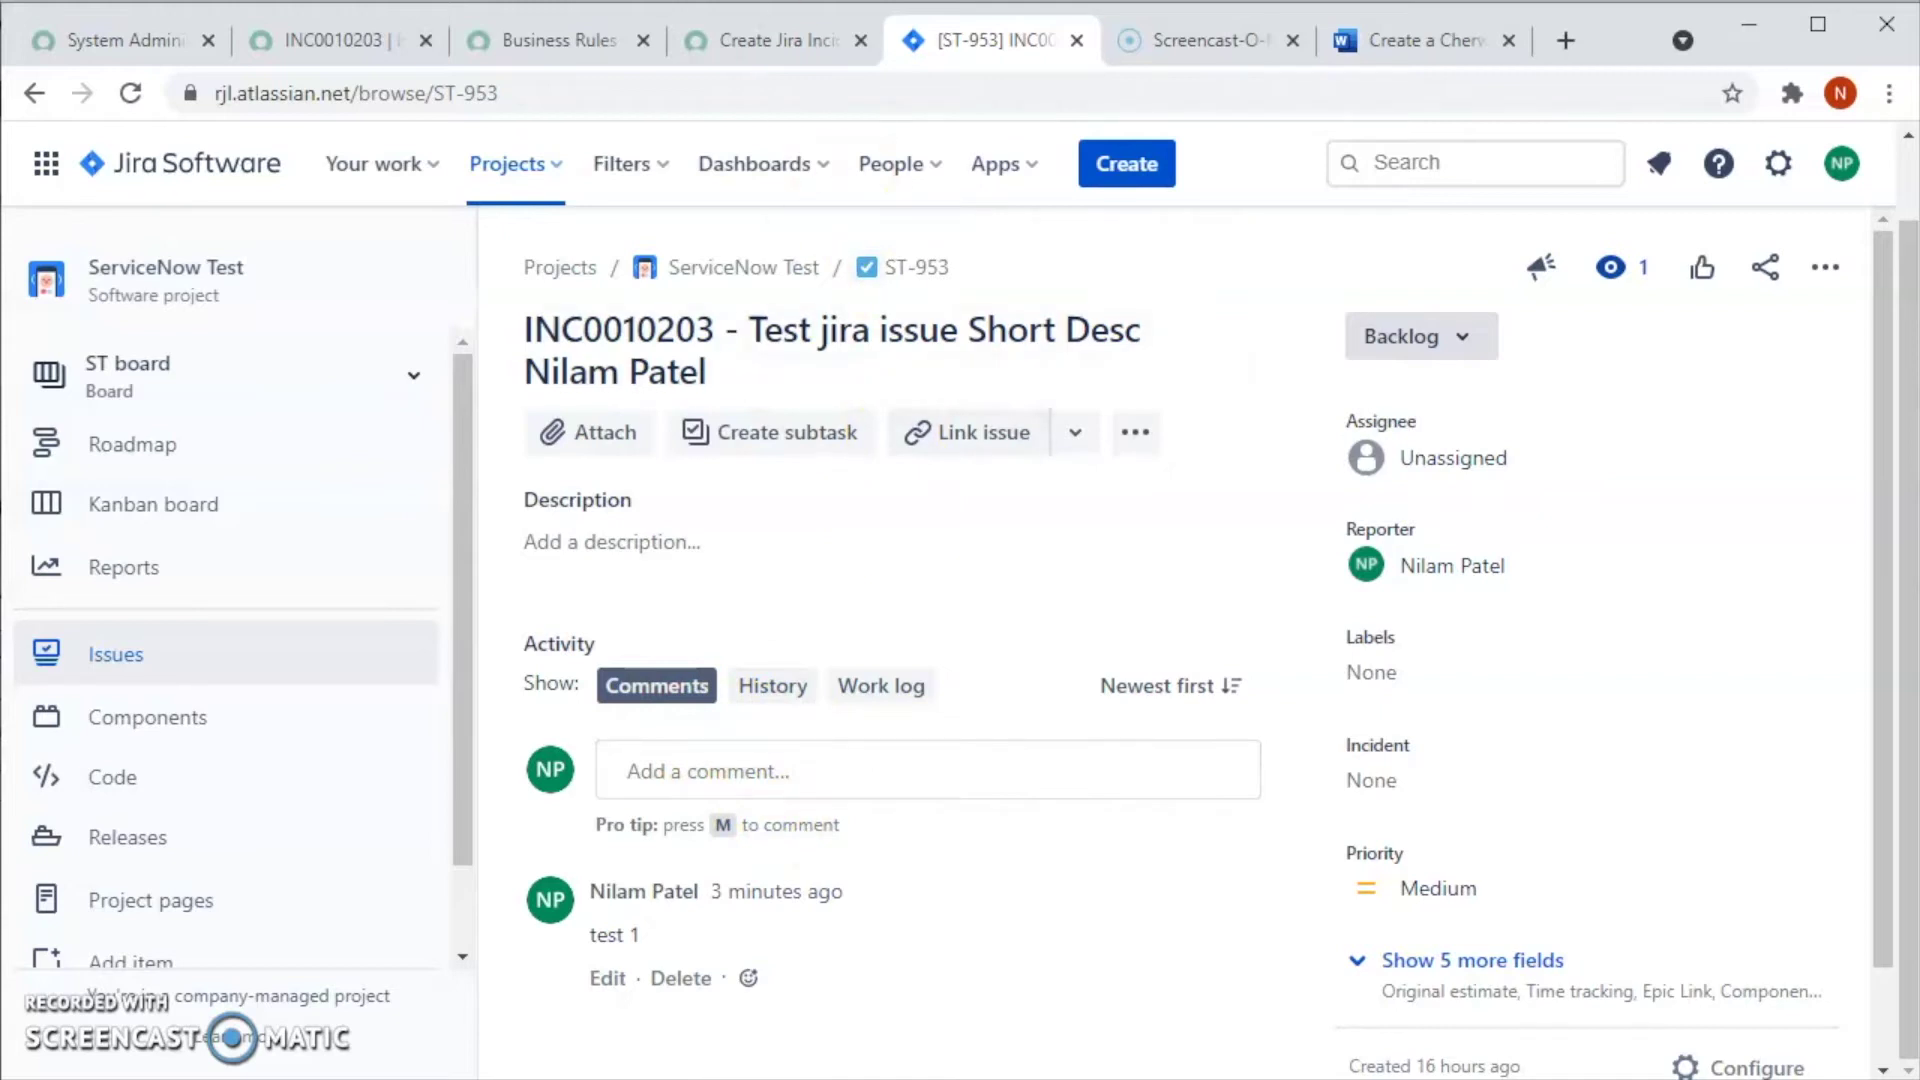
{"action": "left_click", "coordinate": [314, 43]}
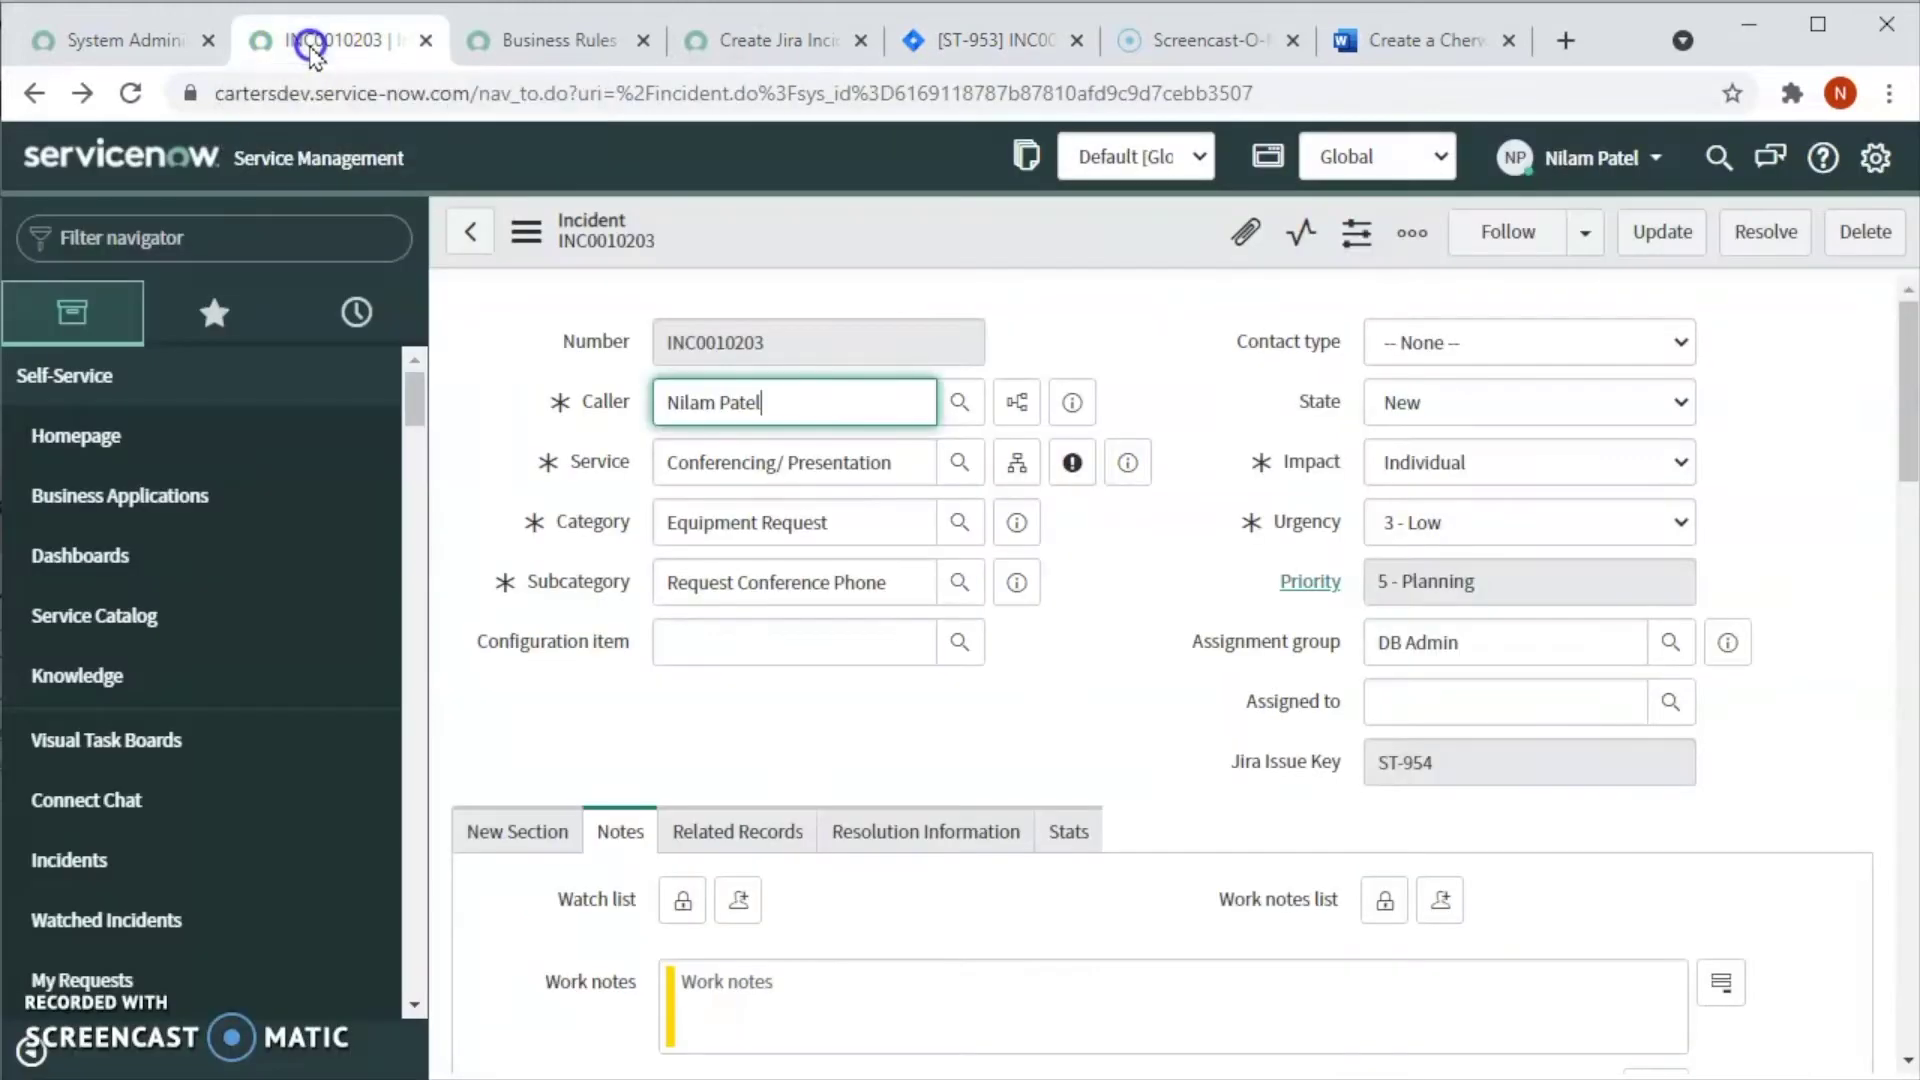
- Copy incident INC0010203 into a new incident record and fill in the caller from the recent selections
{"action": "right_click", "coordinate": [960, 240]}
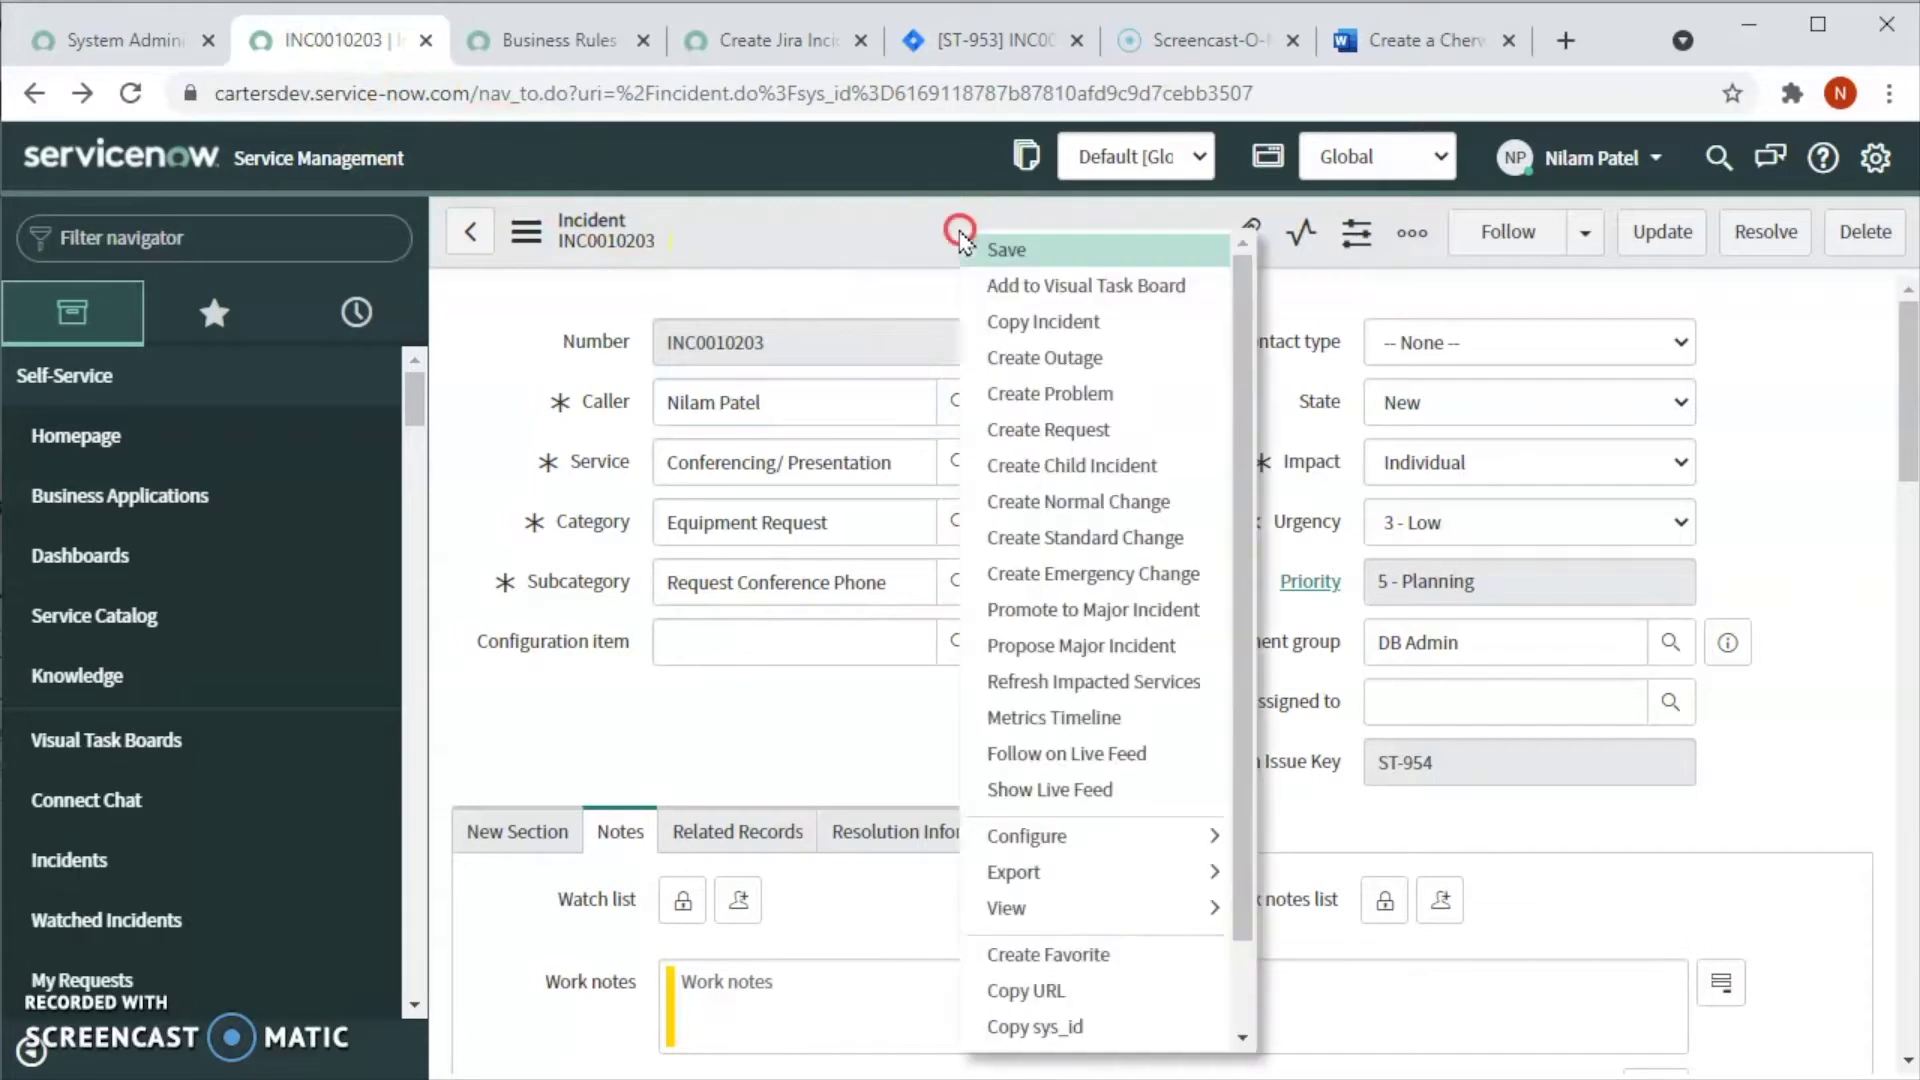
{"action": "left_click", "coordinate": [1055, 314]}
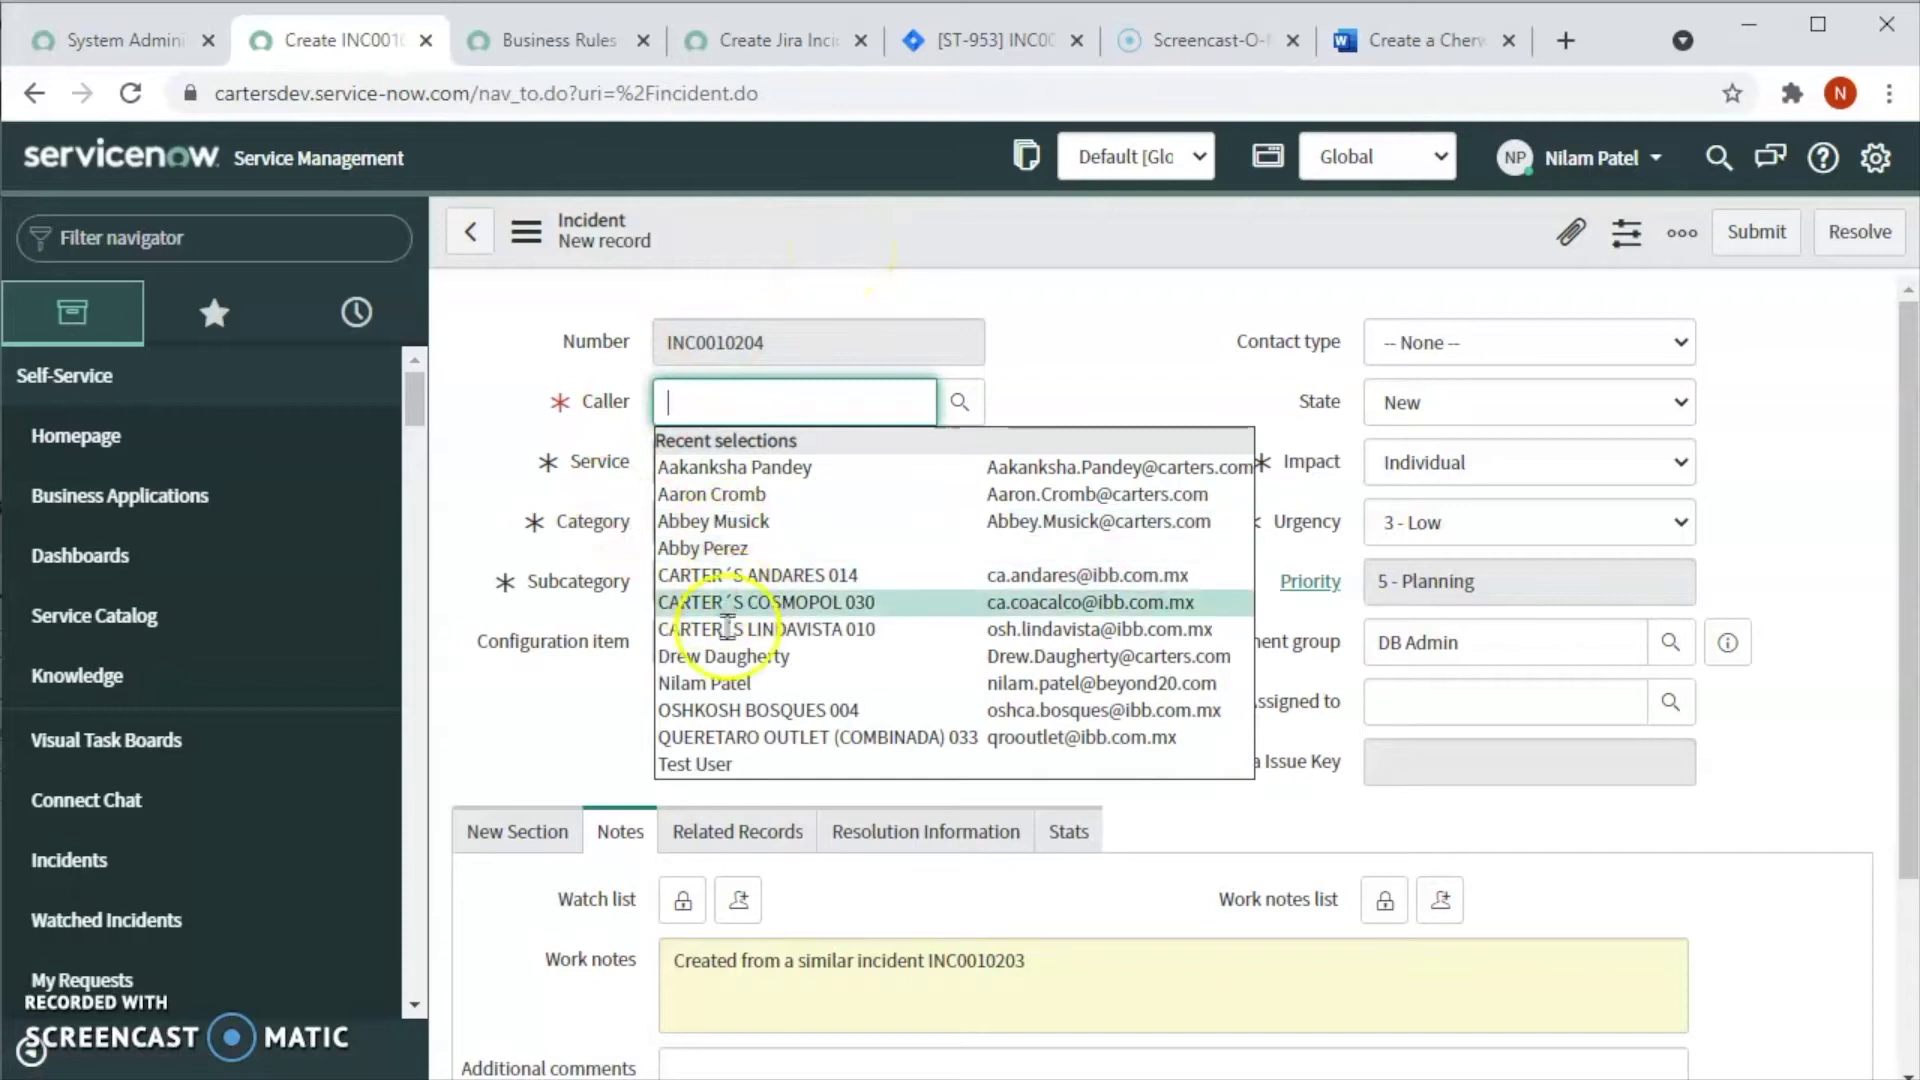
{"action": "left_click", "coordinate": [724, 682]}
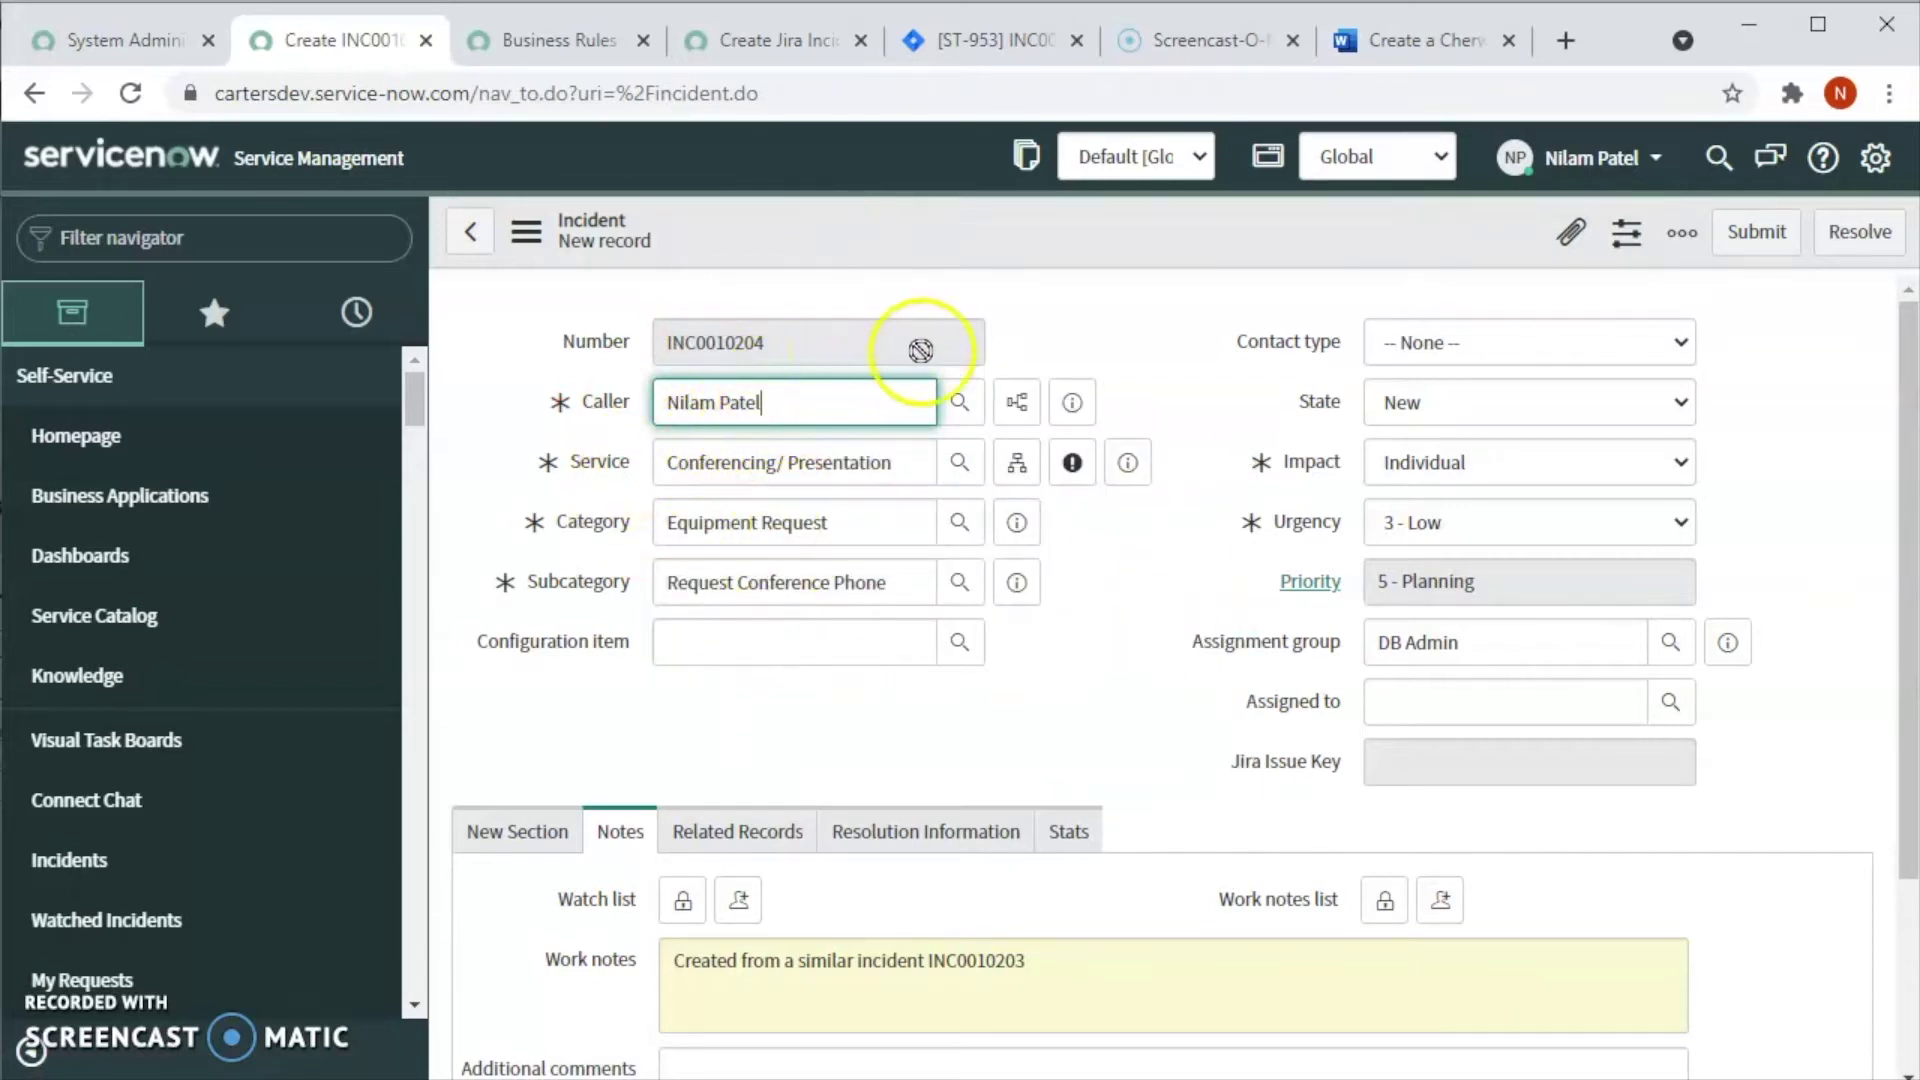
- Remove the word "Test" from the new incident's short description and description, leaving "jira issue Short Desc" and "Jira issue Desc"
{"action": "scroll", "coordinate": [792, 820], "scroll_direction": "down", "scroll_amount": 1}
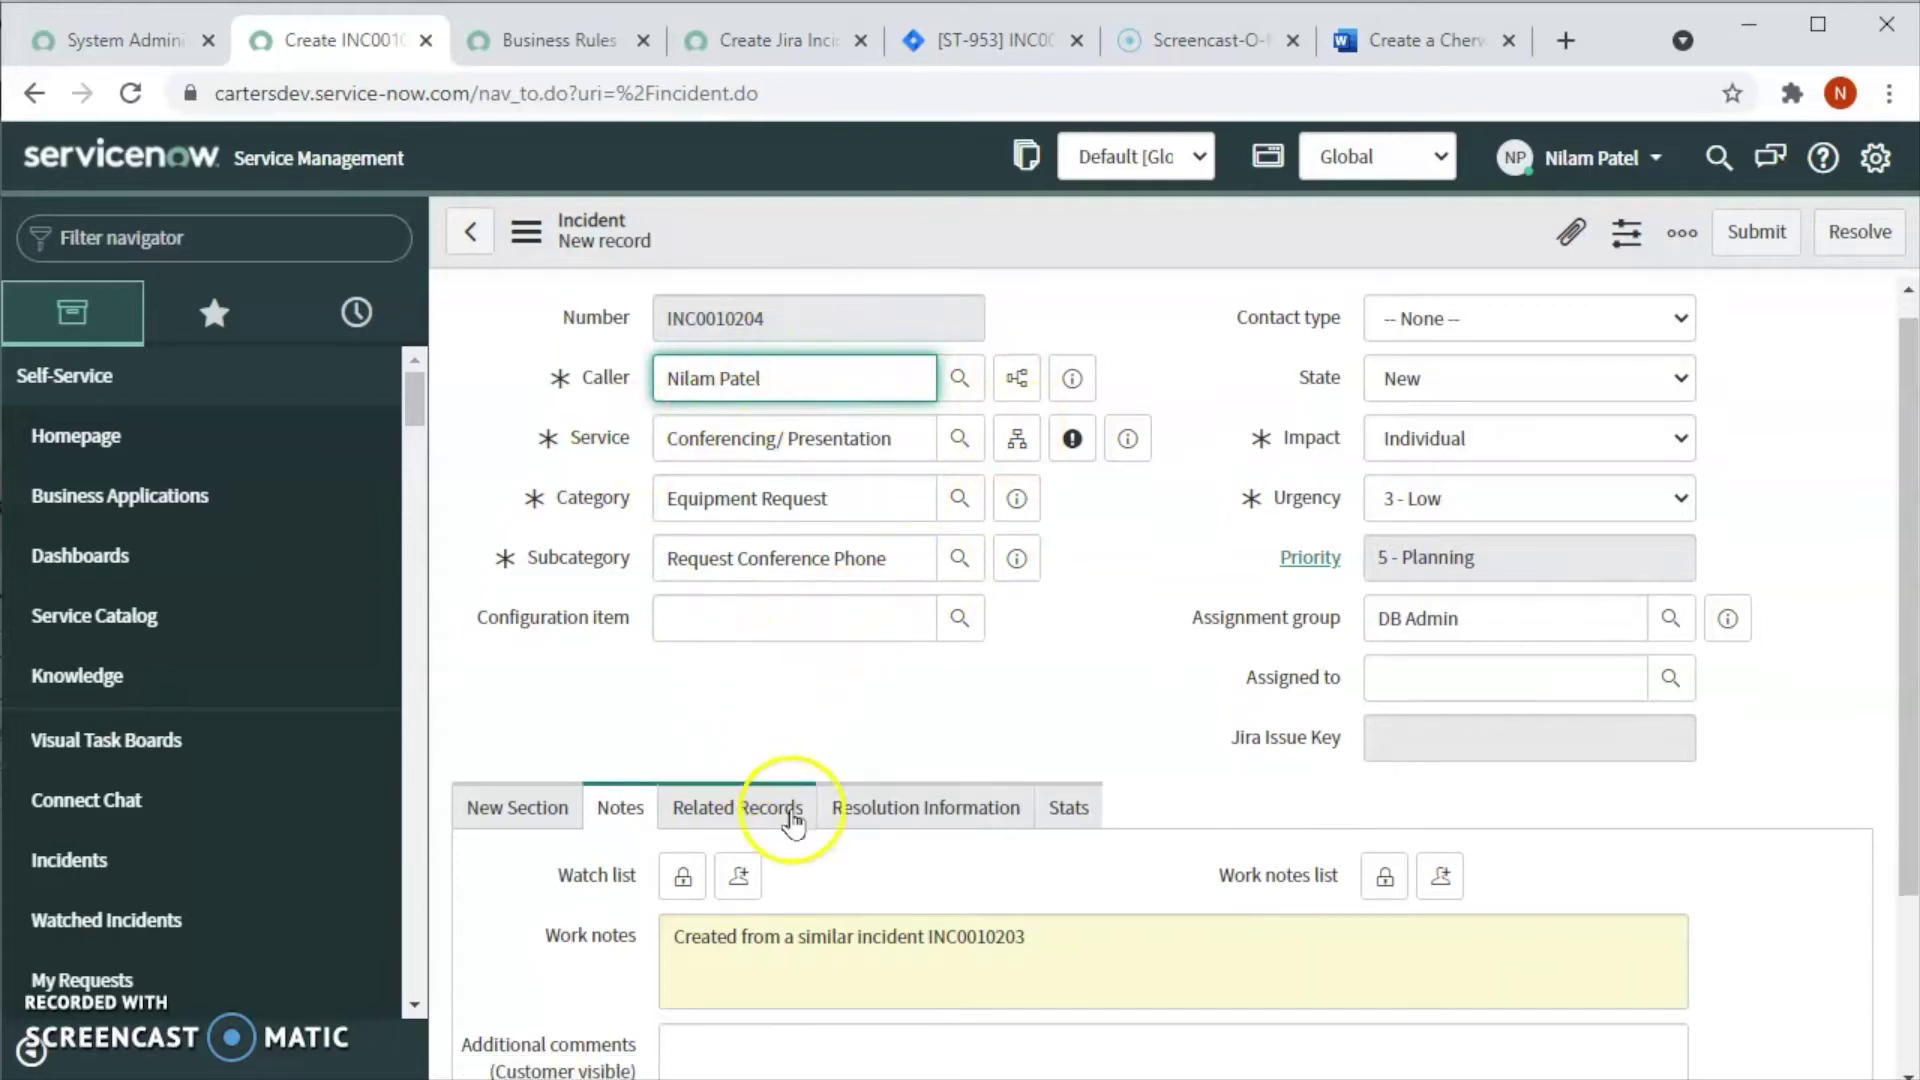
{"action": "scroll", "coordinate": [793, 820], "scroll_direction": "down", "scroll_amount": 2}
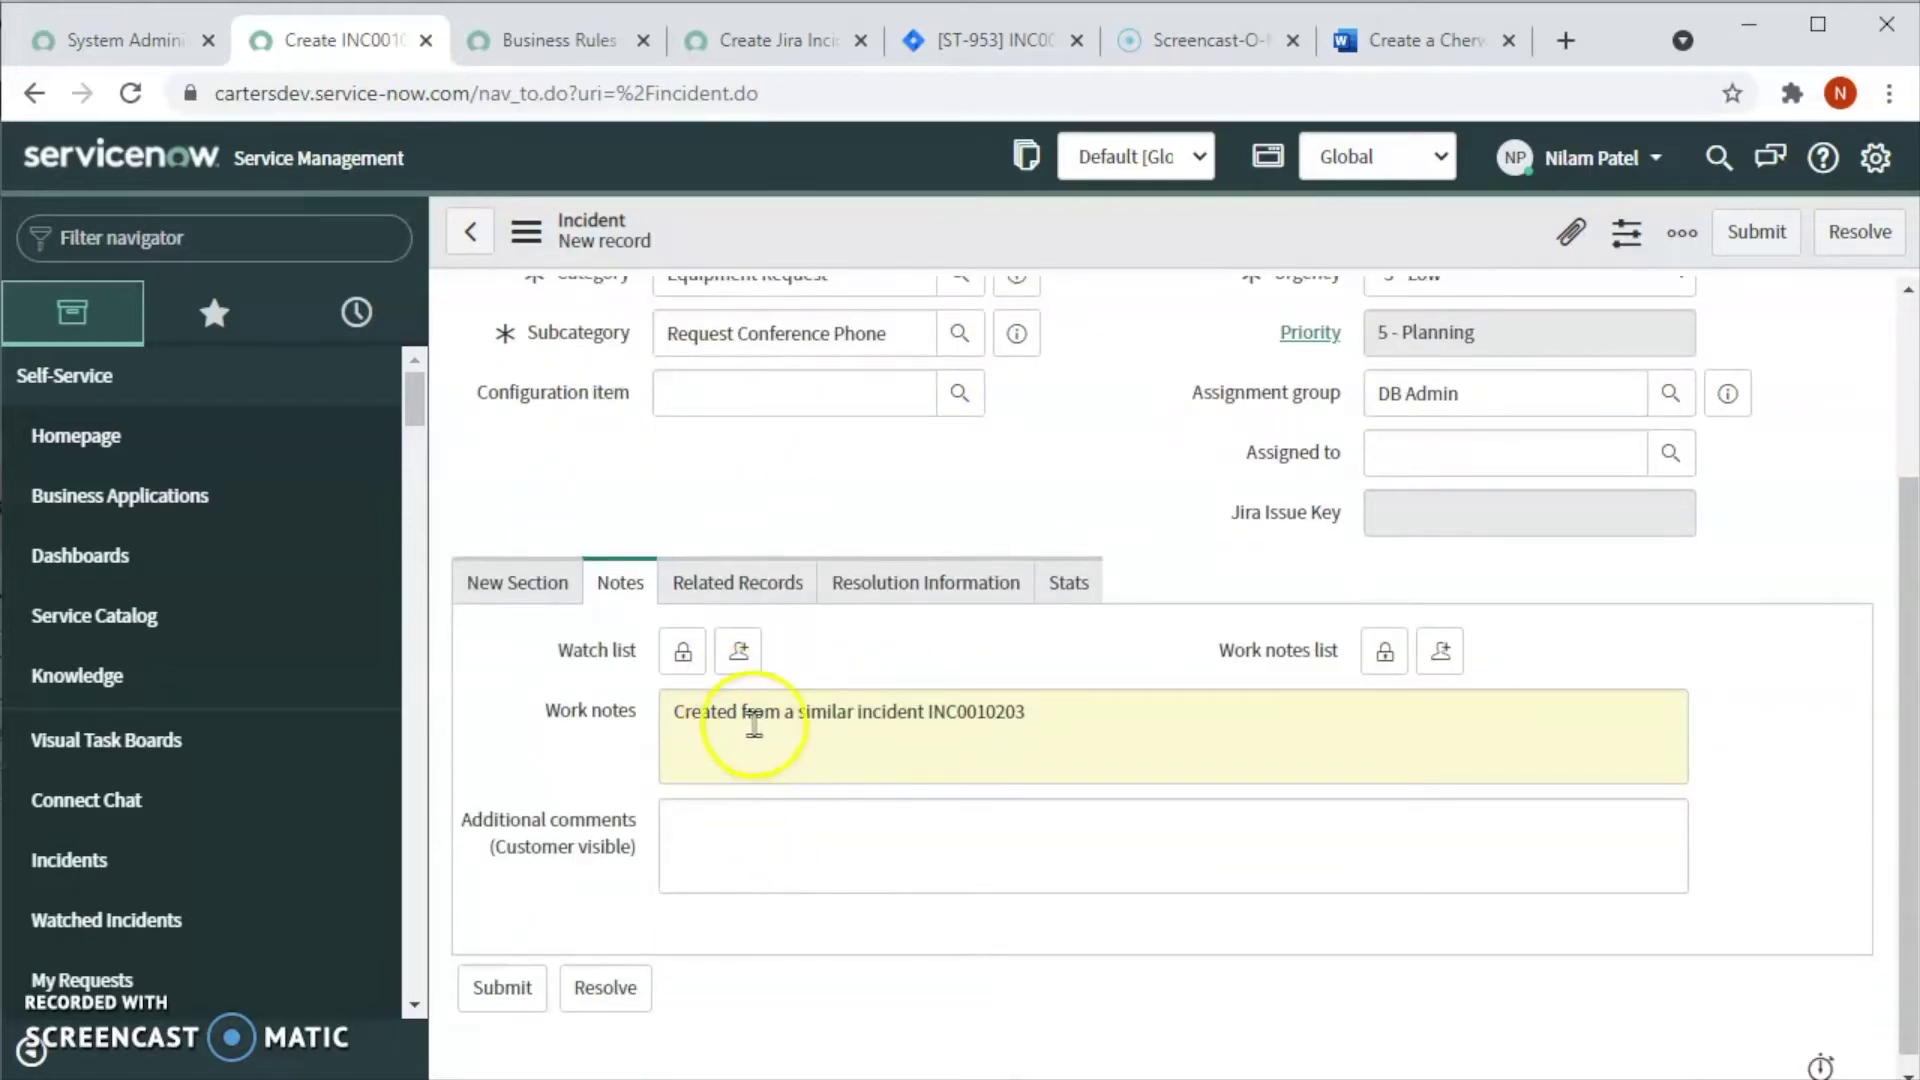
{"action": "left_click", "coordinate": [517, 581]}
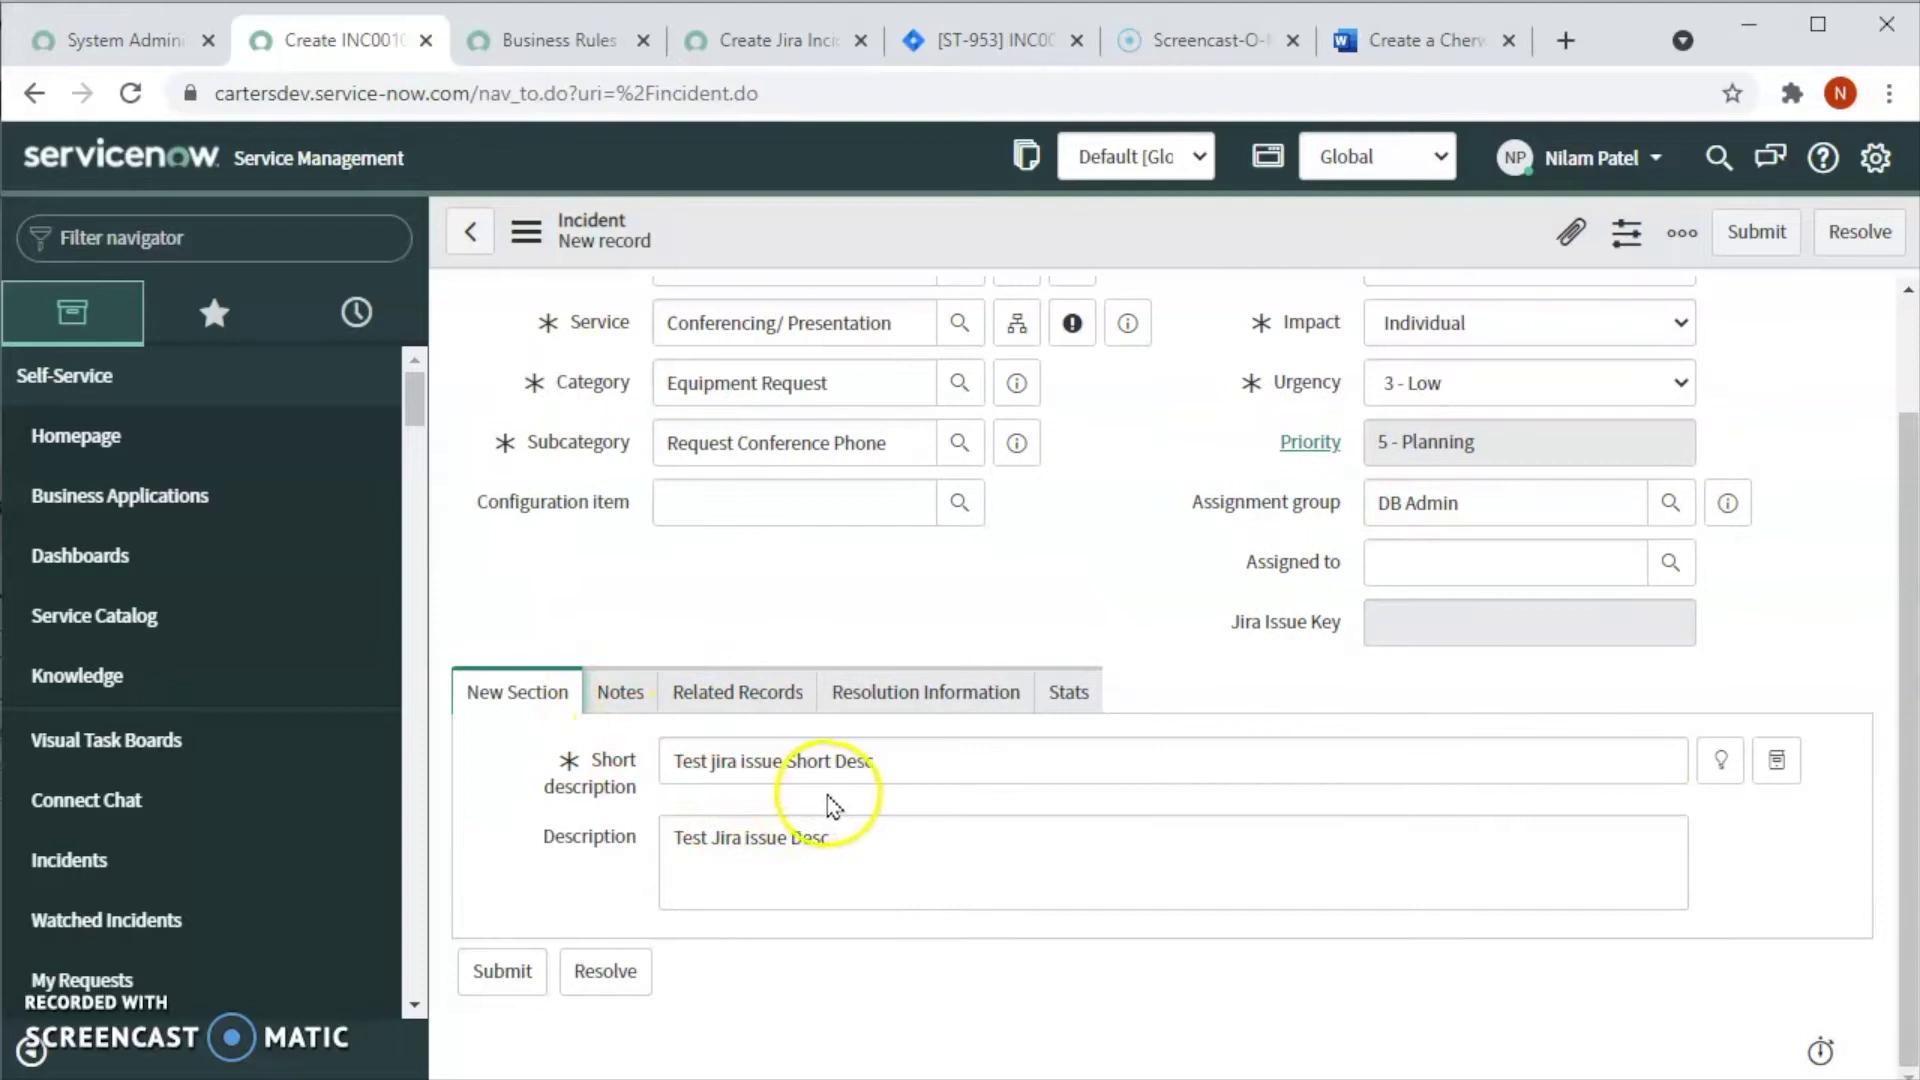
{"action": "left_click", "coordinate": [919, 760]}
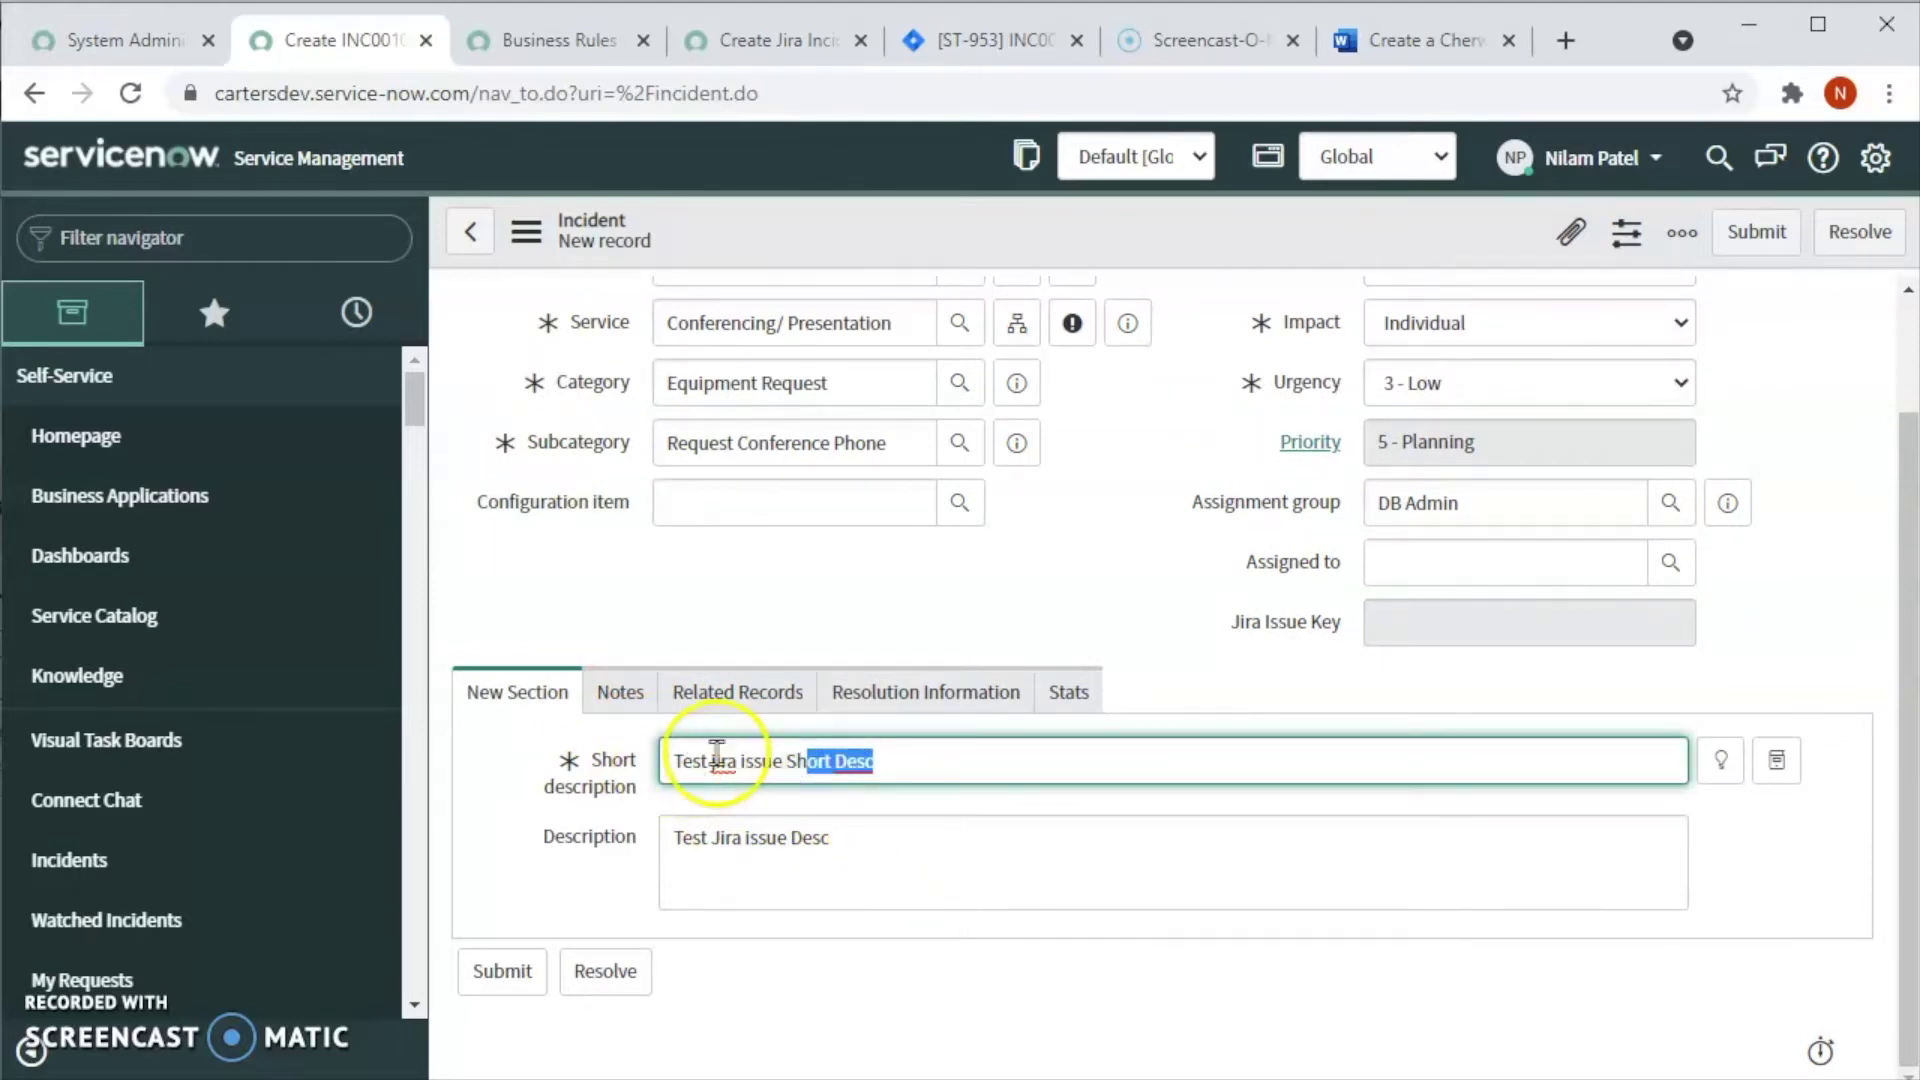
{"action": "left_click_drag", "start_coordinate": [712, 760], "coordinate": [643, 776]}
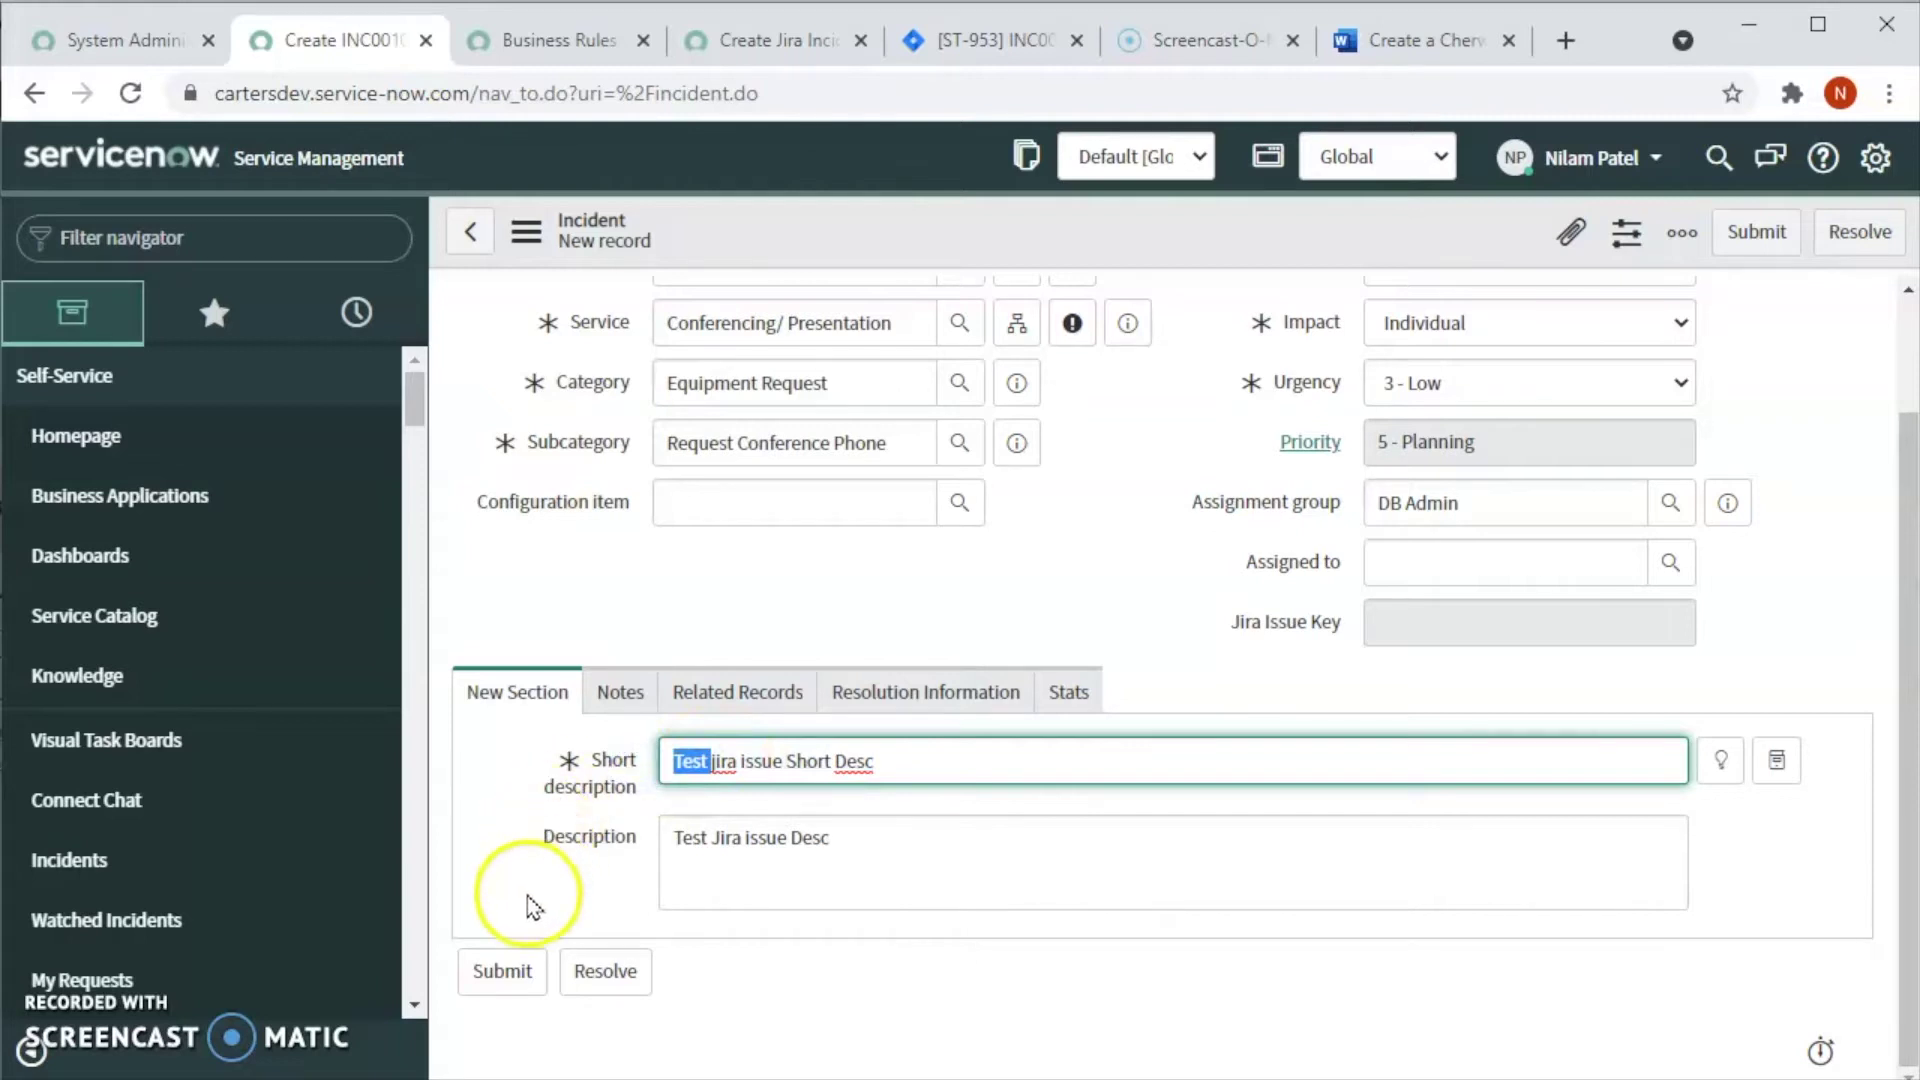
{"action": "key", "text": "BackSpace"}
{"action": "left_click_drag", "start_coordinate": [712, 838], "coordinate": [675, 848]}
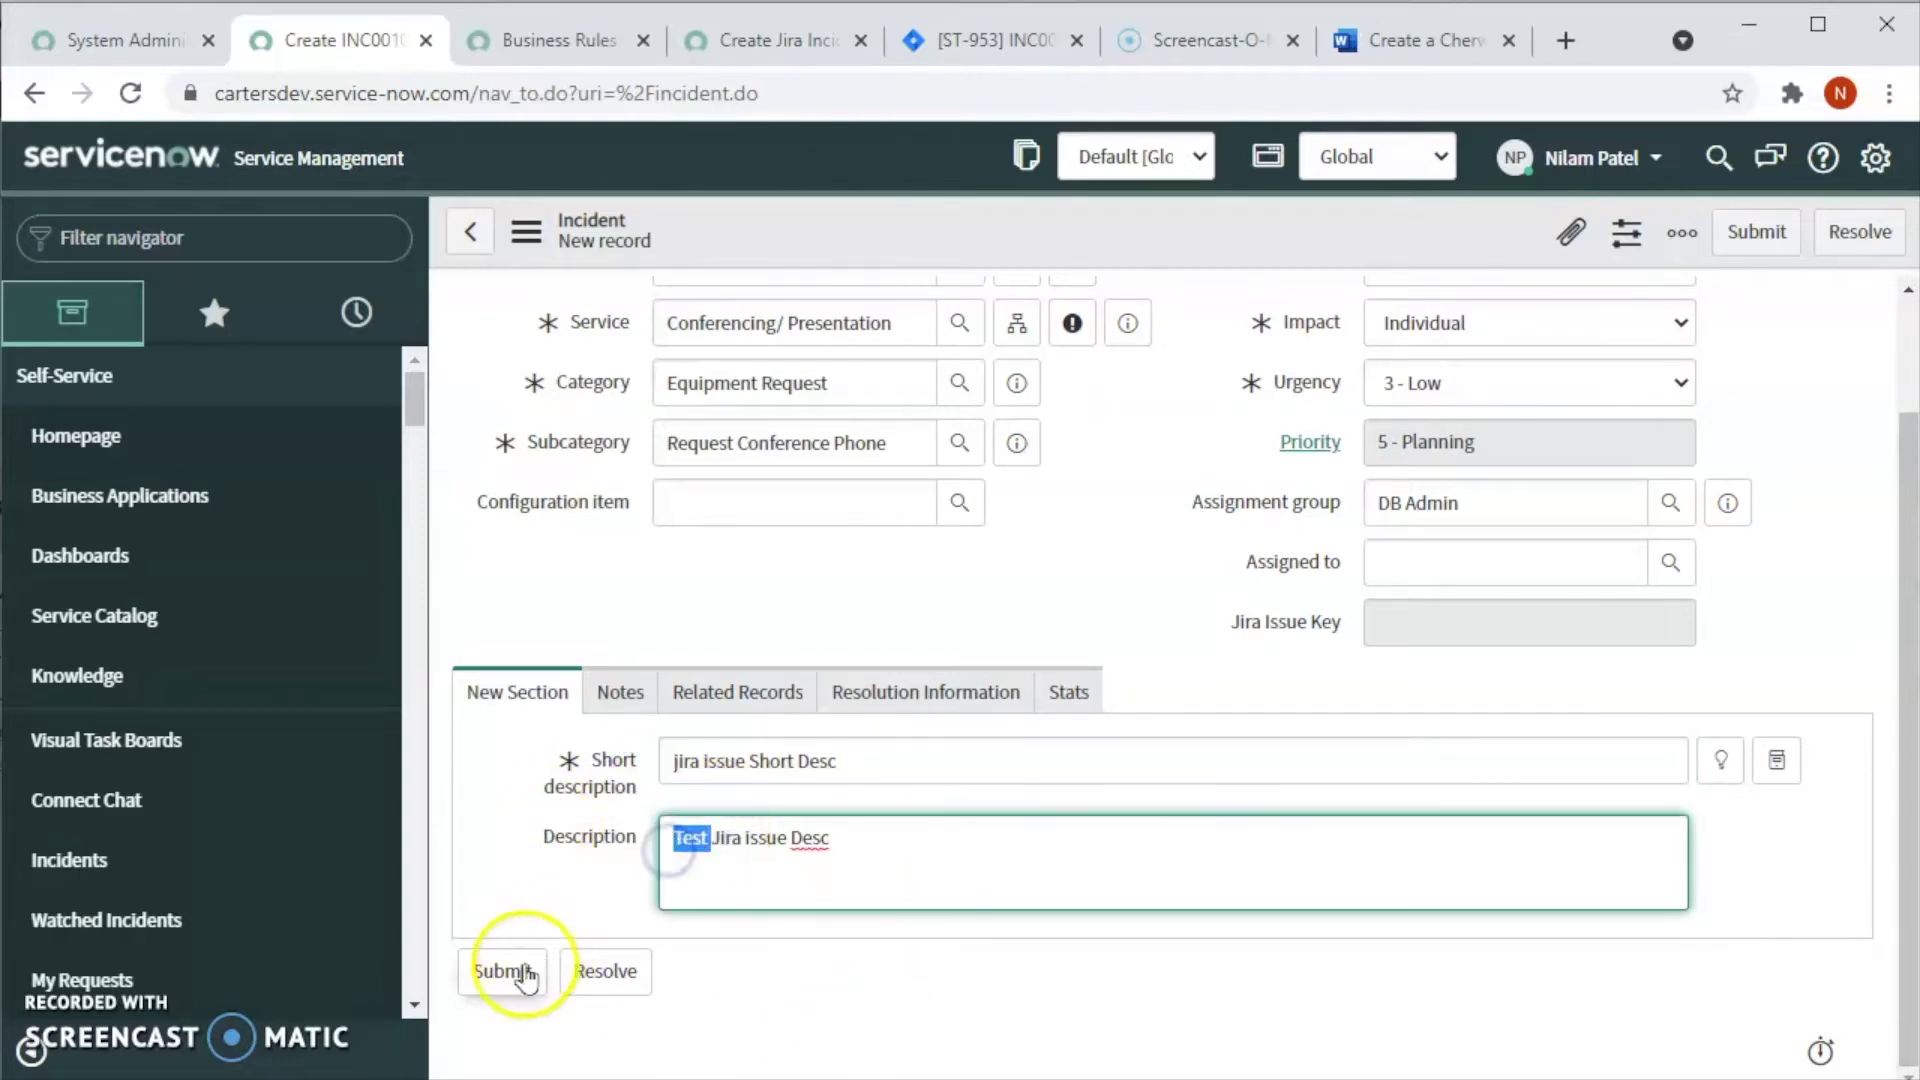
{"action": "key", "text": "BackSpace"}
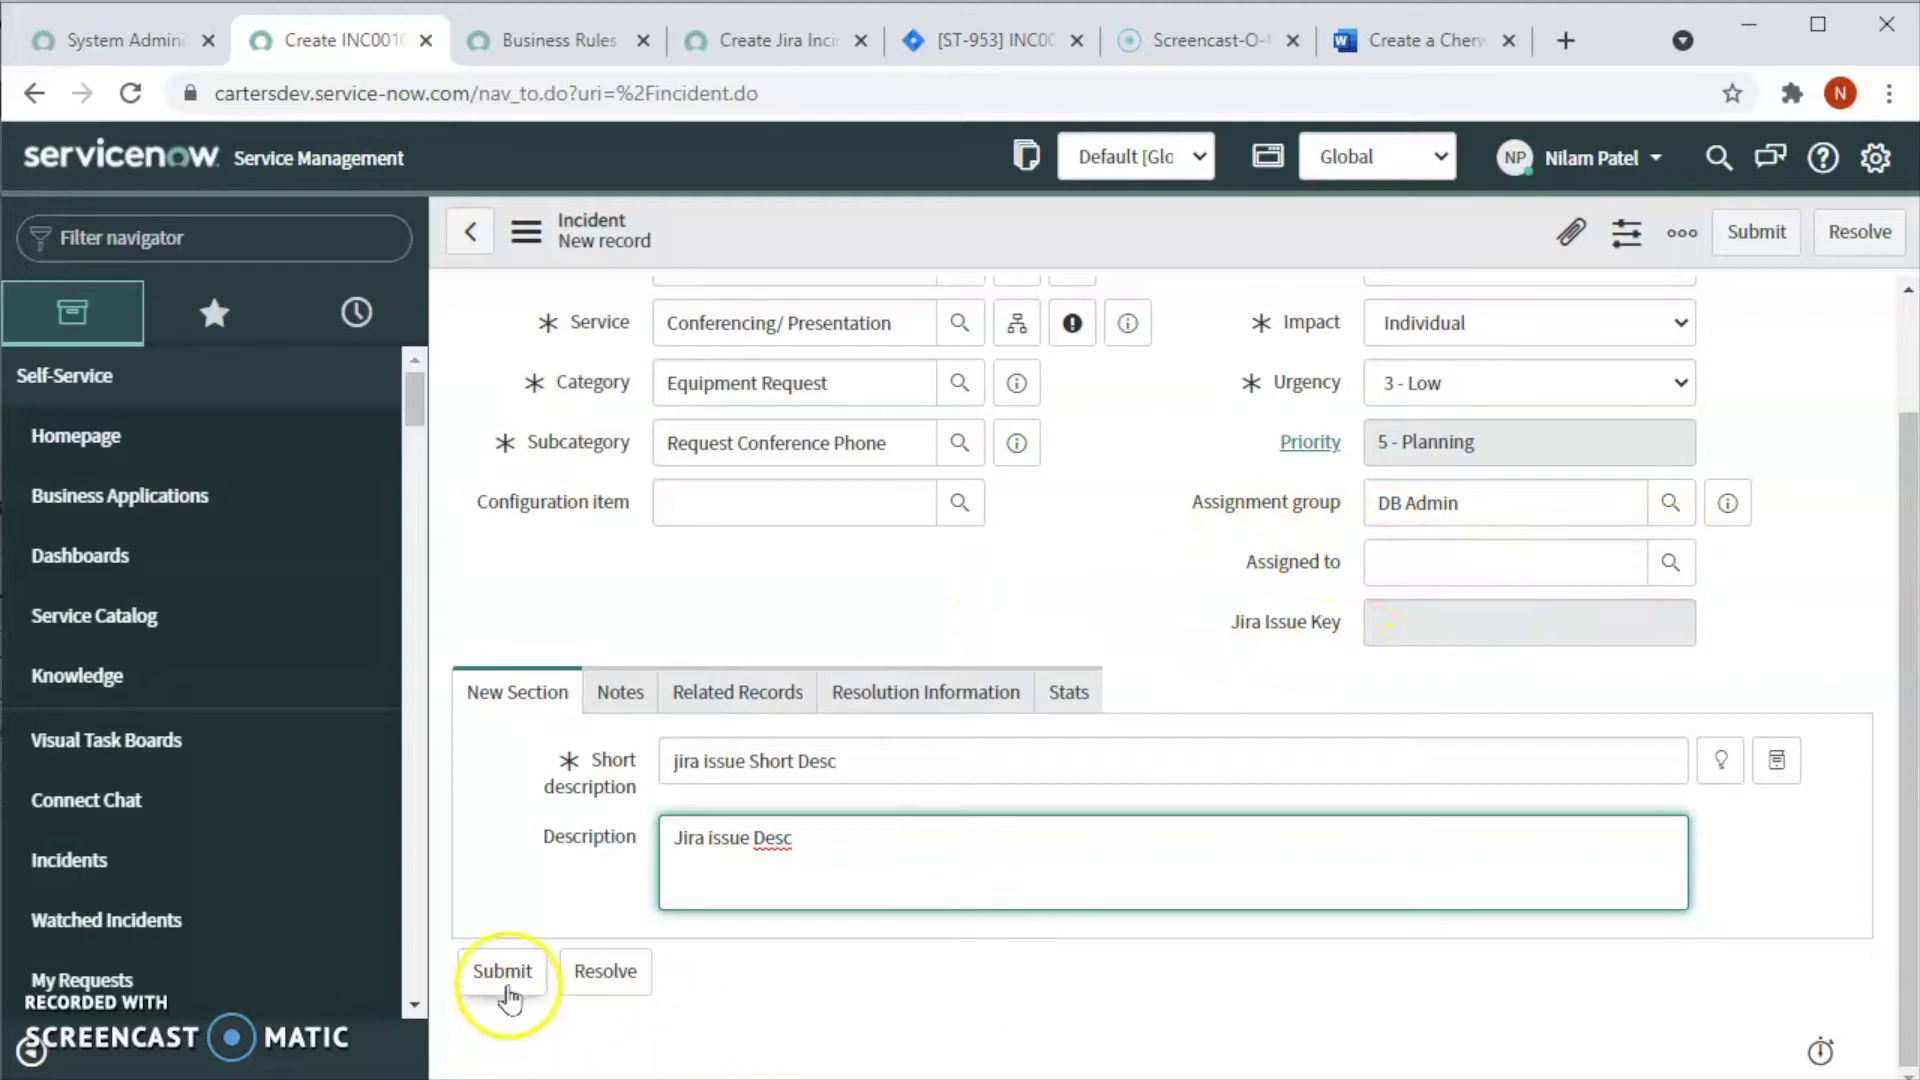
- Submit the new incident copied from INC0010203
{"action": "scroll", "coordinate": [1070, 730], "scroll_direction": "up", "scroll_amount": 2}
{"action": "scroll", "coordinate": [680, 1040], "scroll_direction": "down", "scroll_amount": 2}
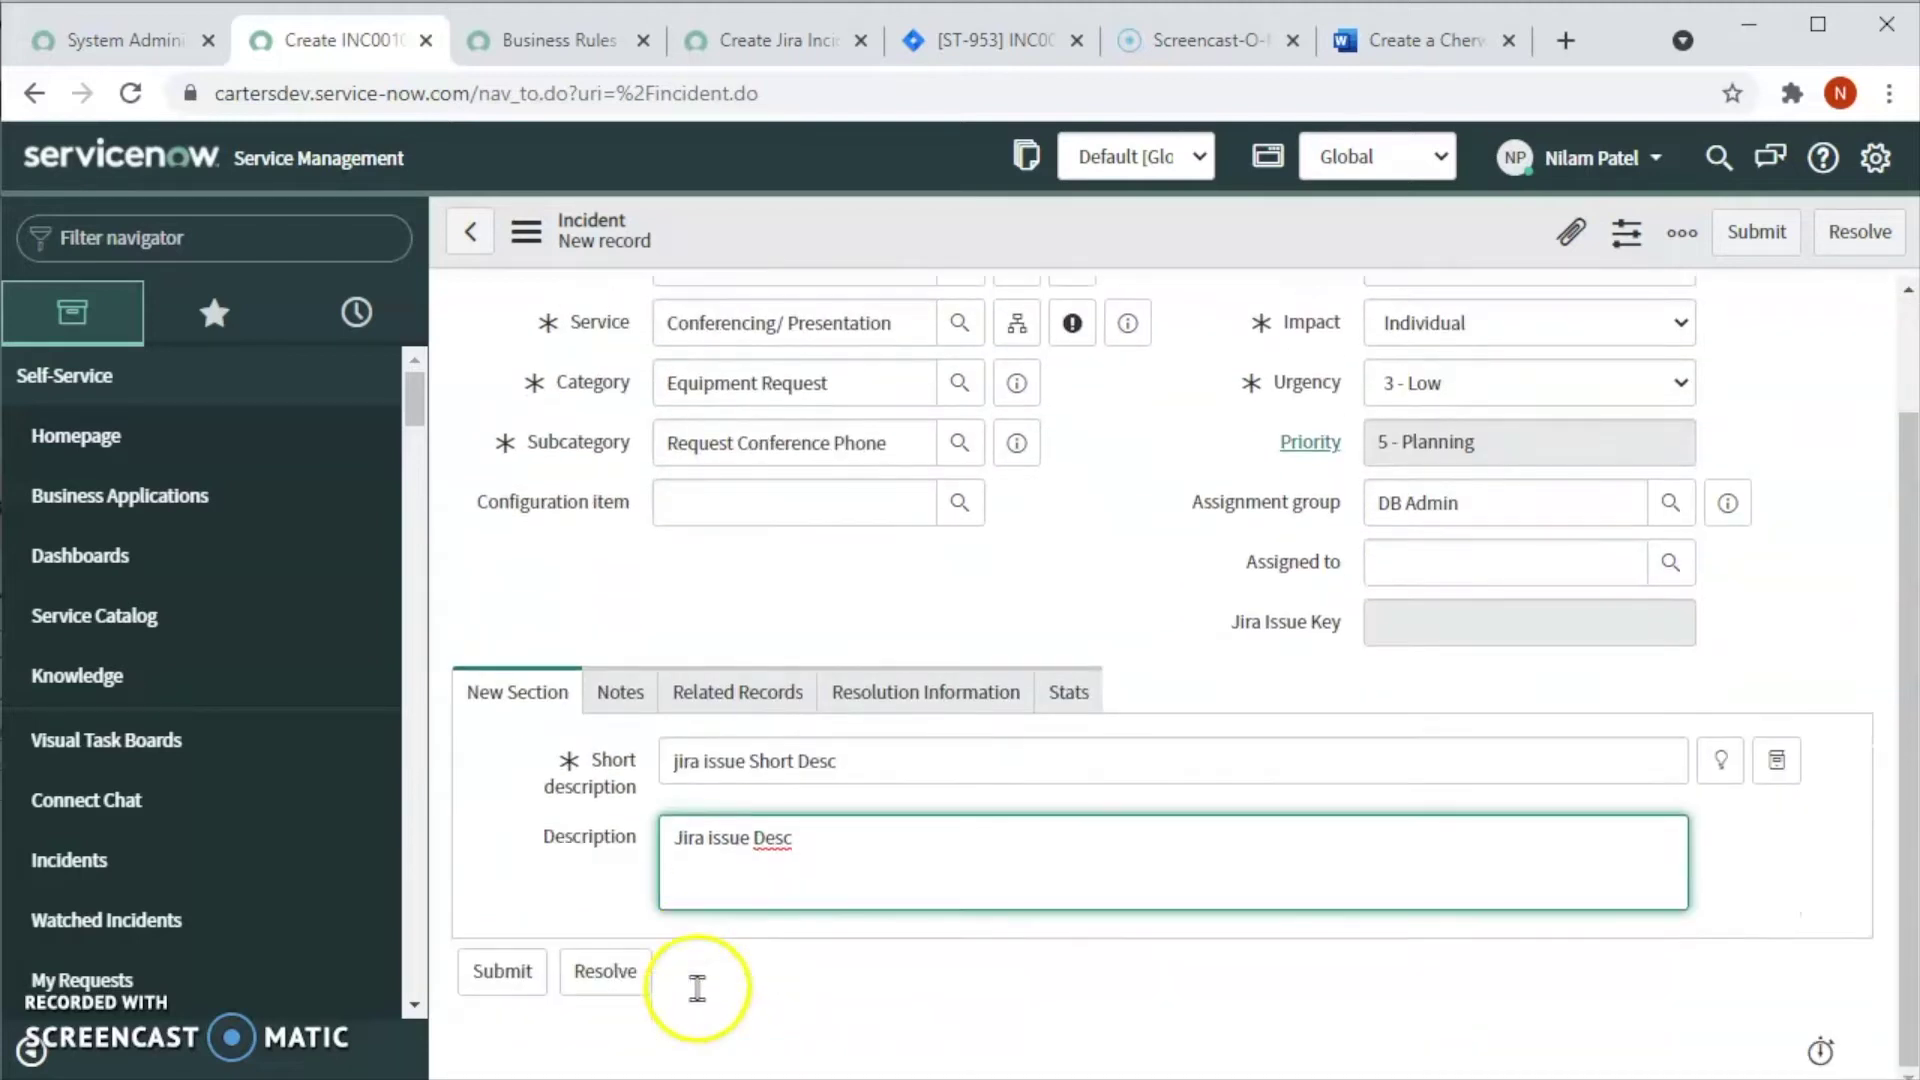
{"action": "left_click", "coordinate": [497, 975]}
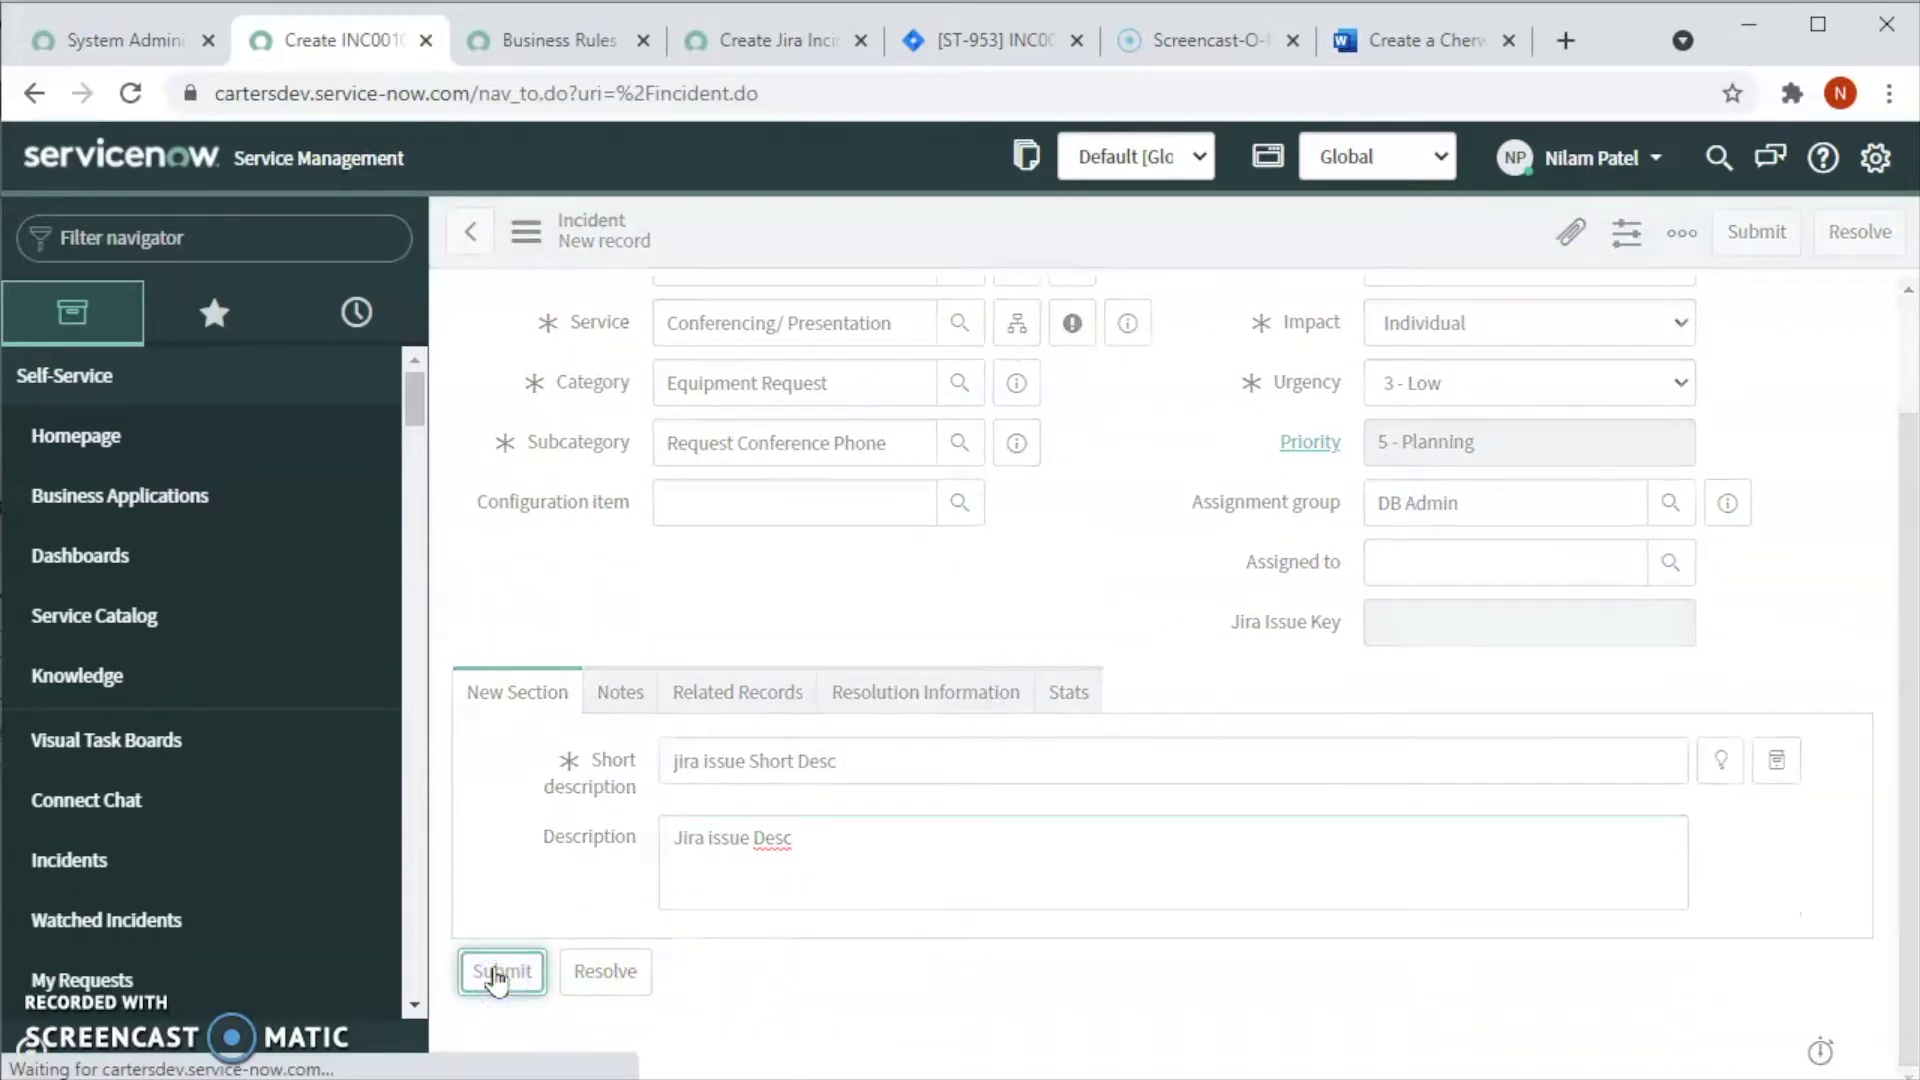
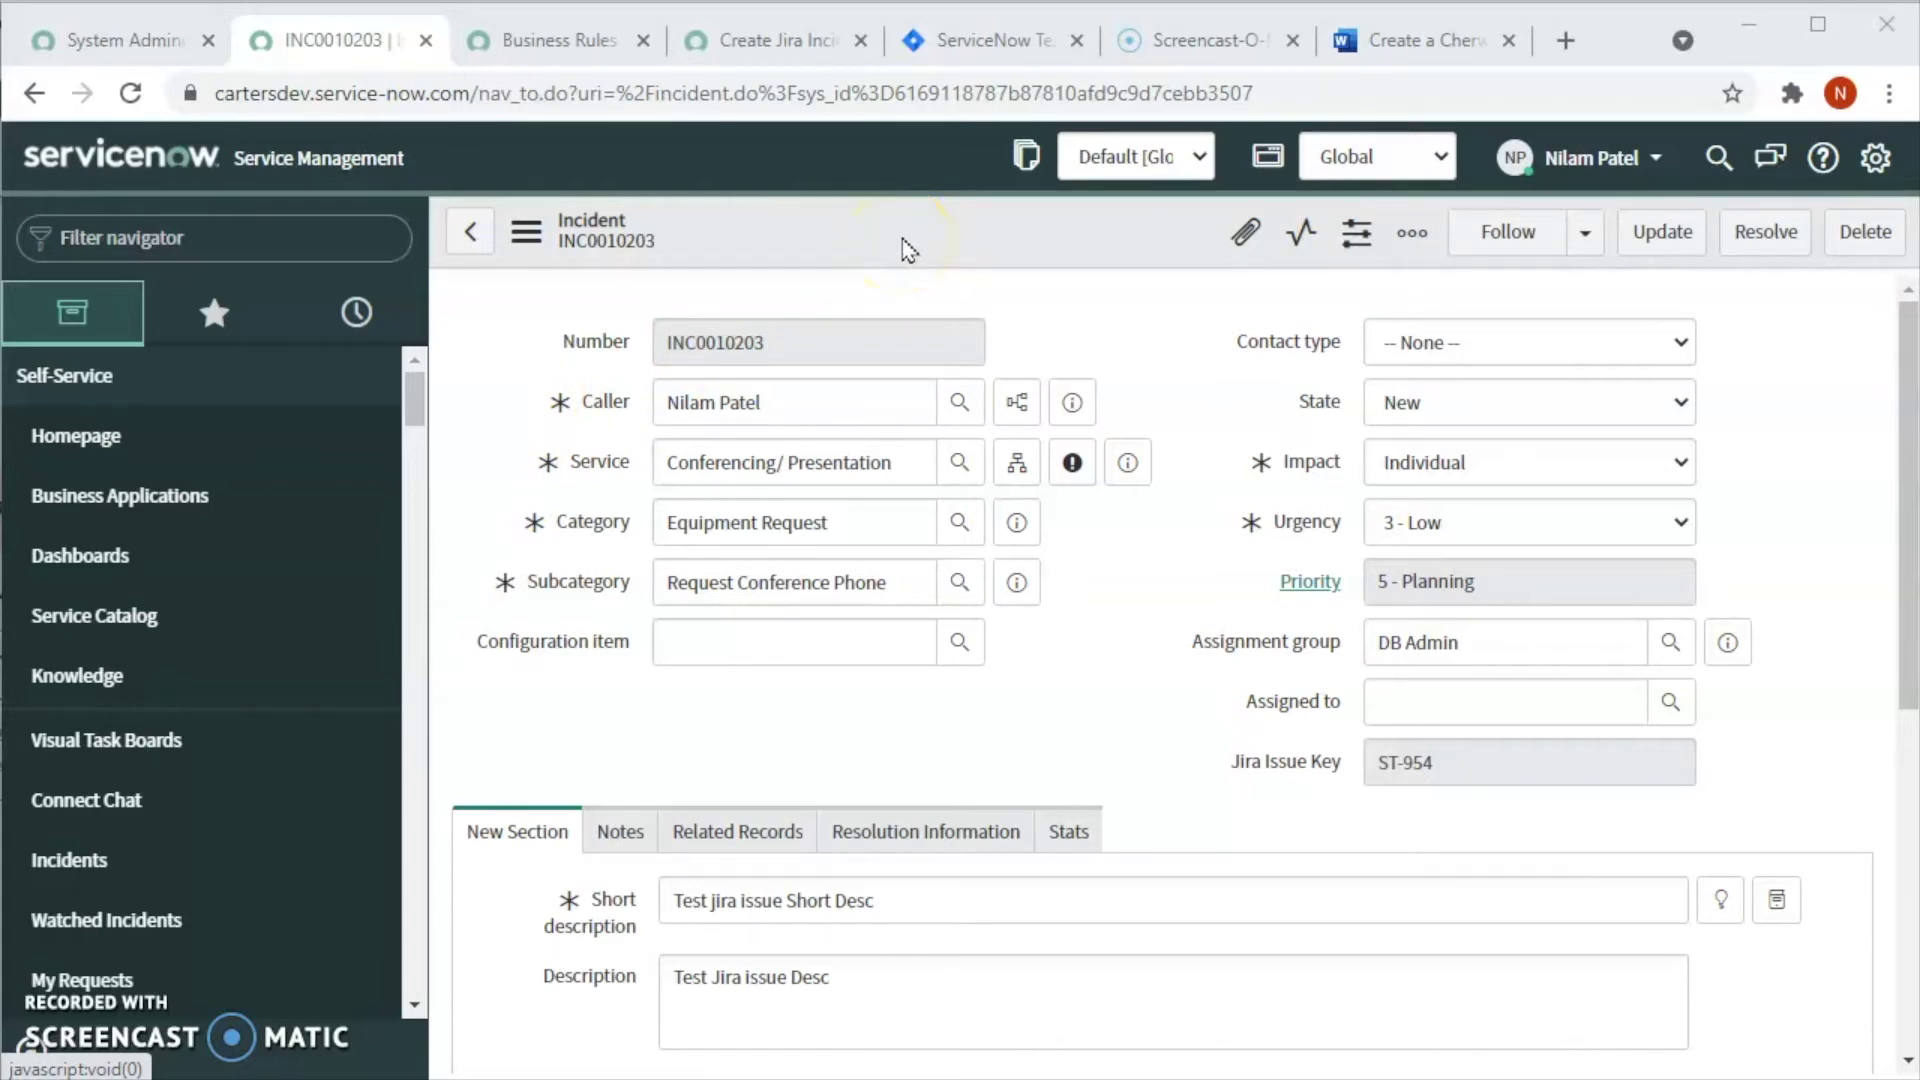
- Copy incident INC0010203 again into another new record and choose the caller from the recent selections
{"action": "right_click", "coordinate": [903, 240]}
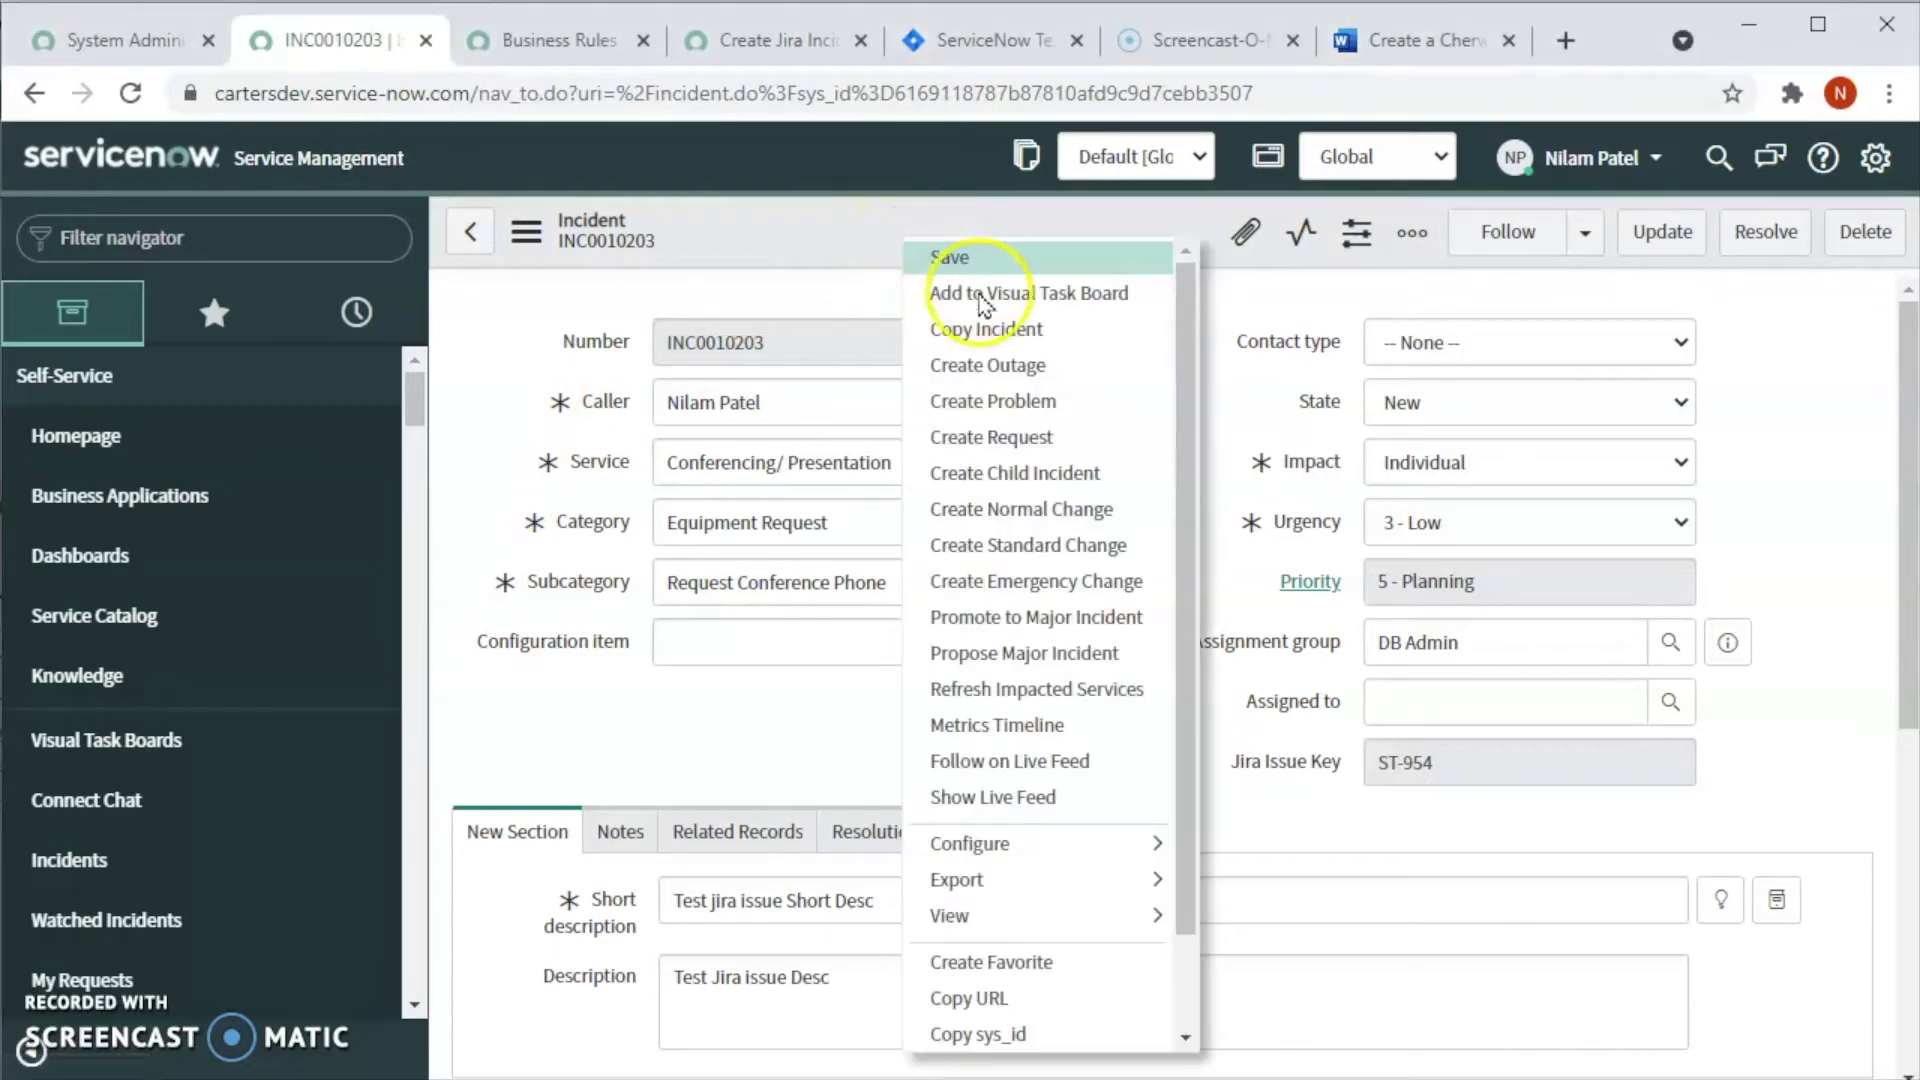
{"action": "left_click", "coordinate": [985, 330]}
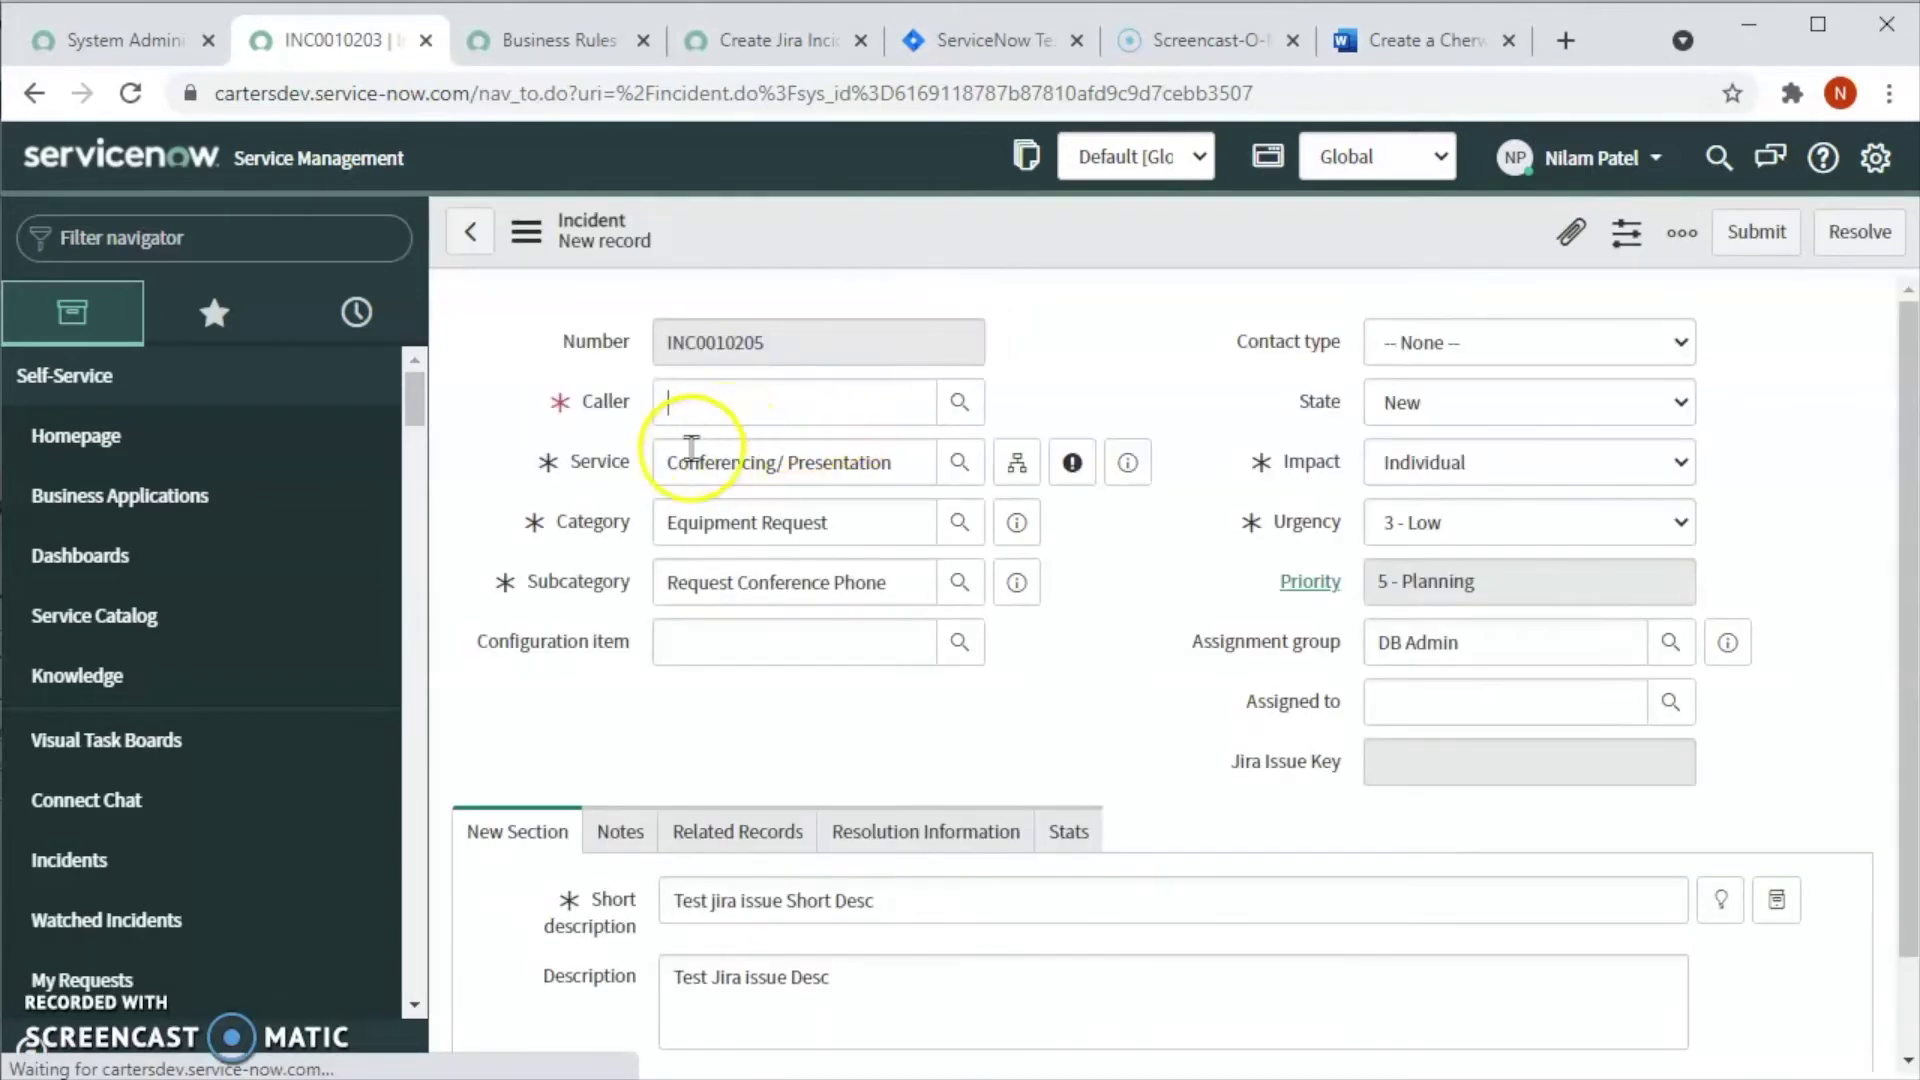
{"action": "left_click", "coordinate": [742, 395]}
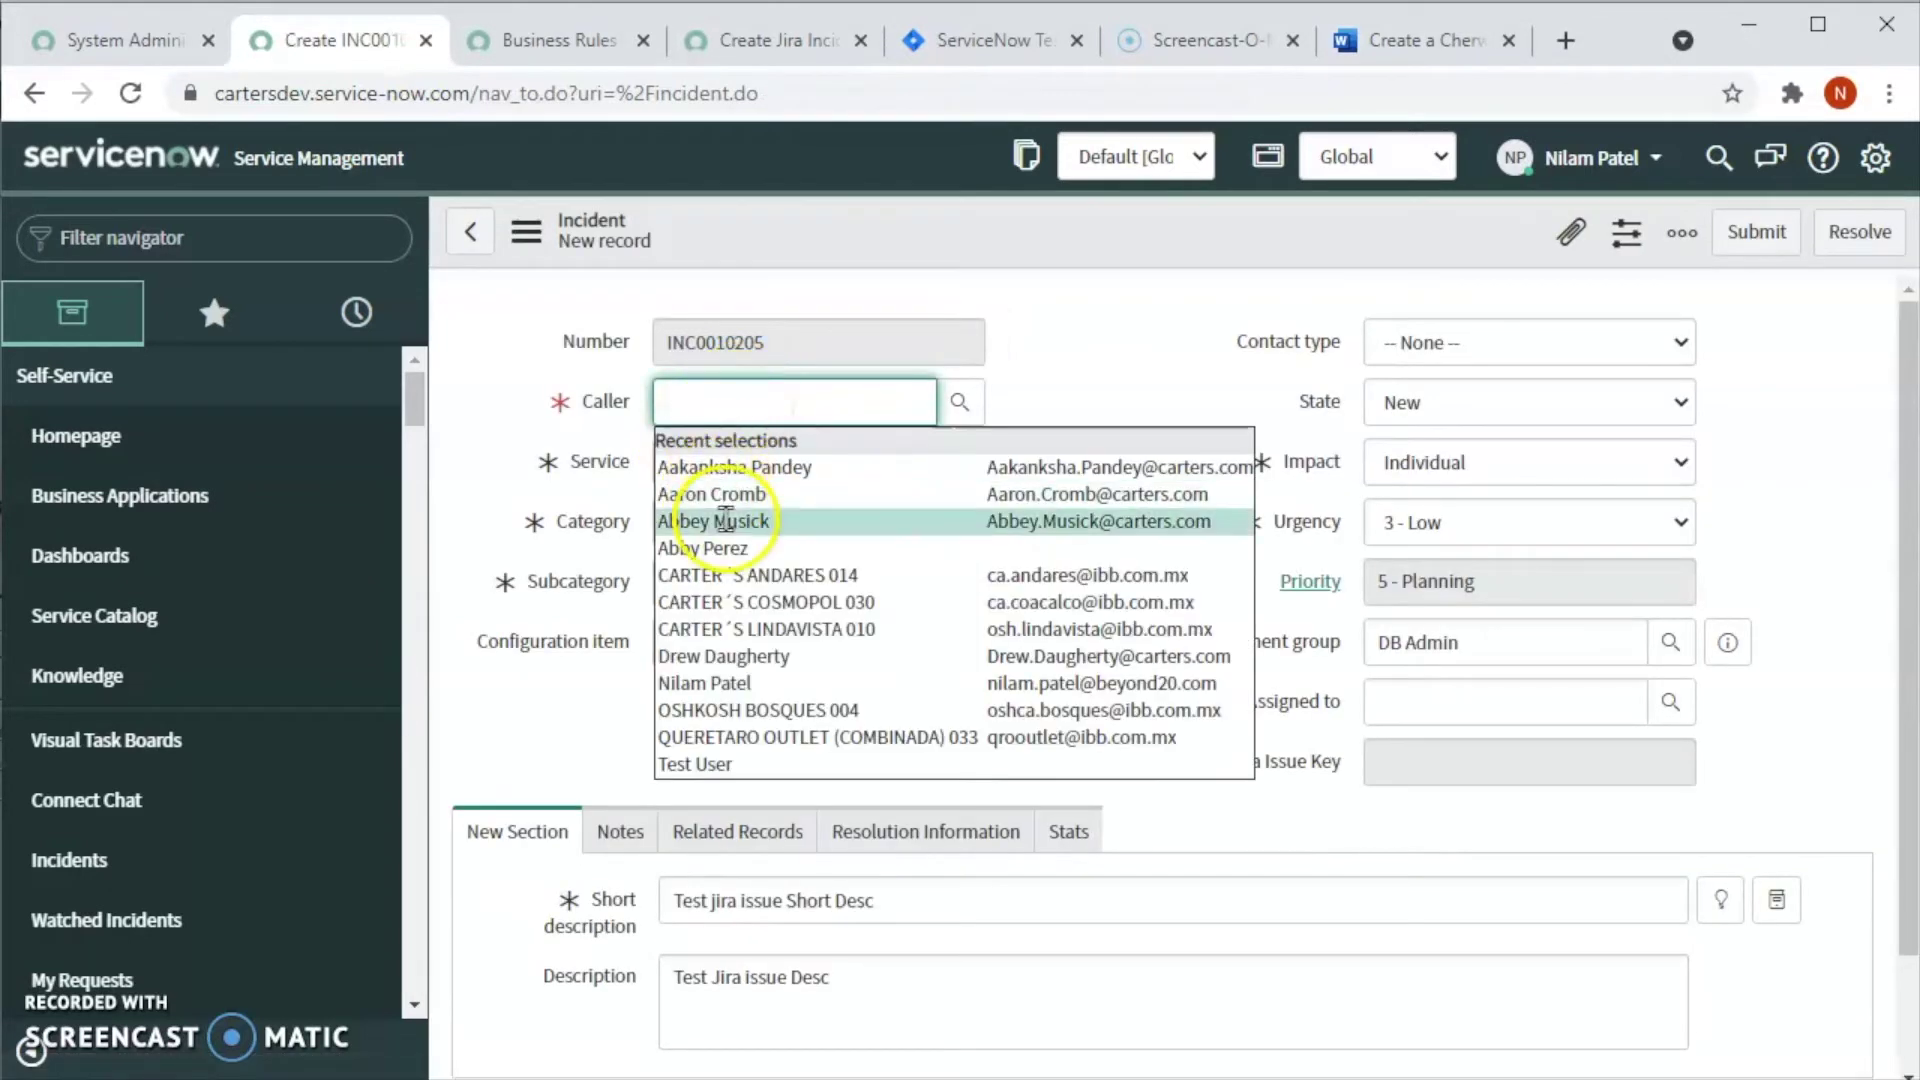
{"action": "left_click", "coordinate": [737, 684]}
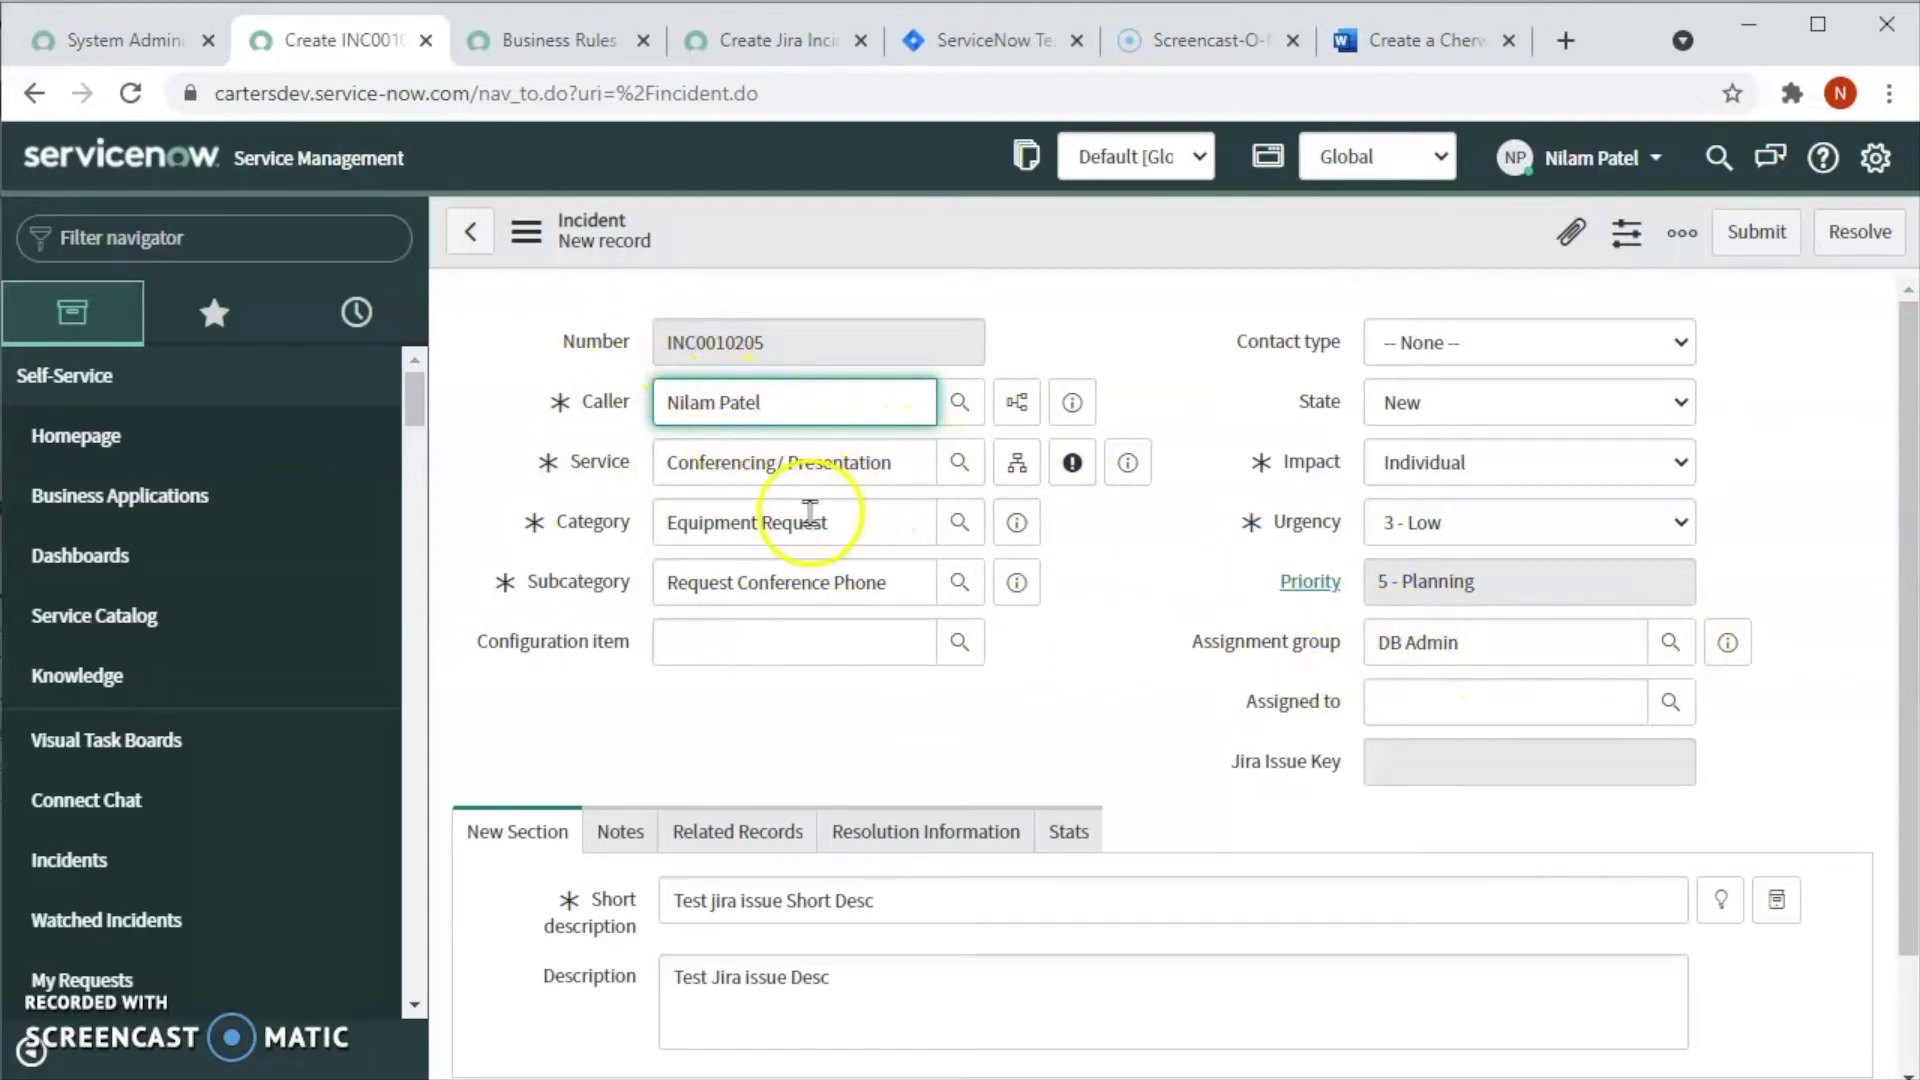
- Shorten the new incident's short description to "issue Short Desc" and its description to "issue Desc"
{"action": "scroll", "coordinate": [849, 690], "scroll_direction": "down", "scroll_amount": 2}
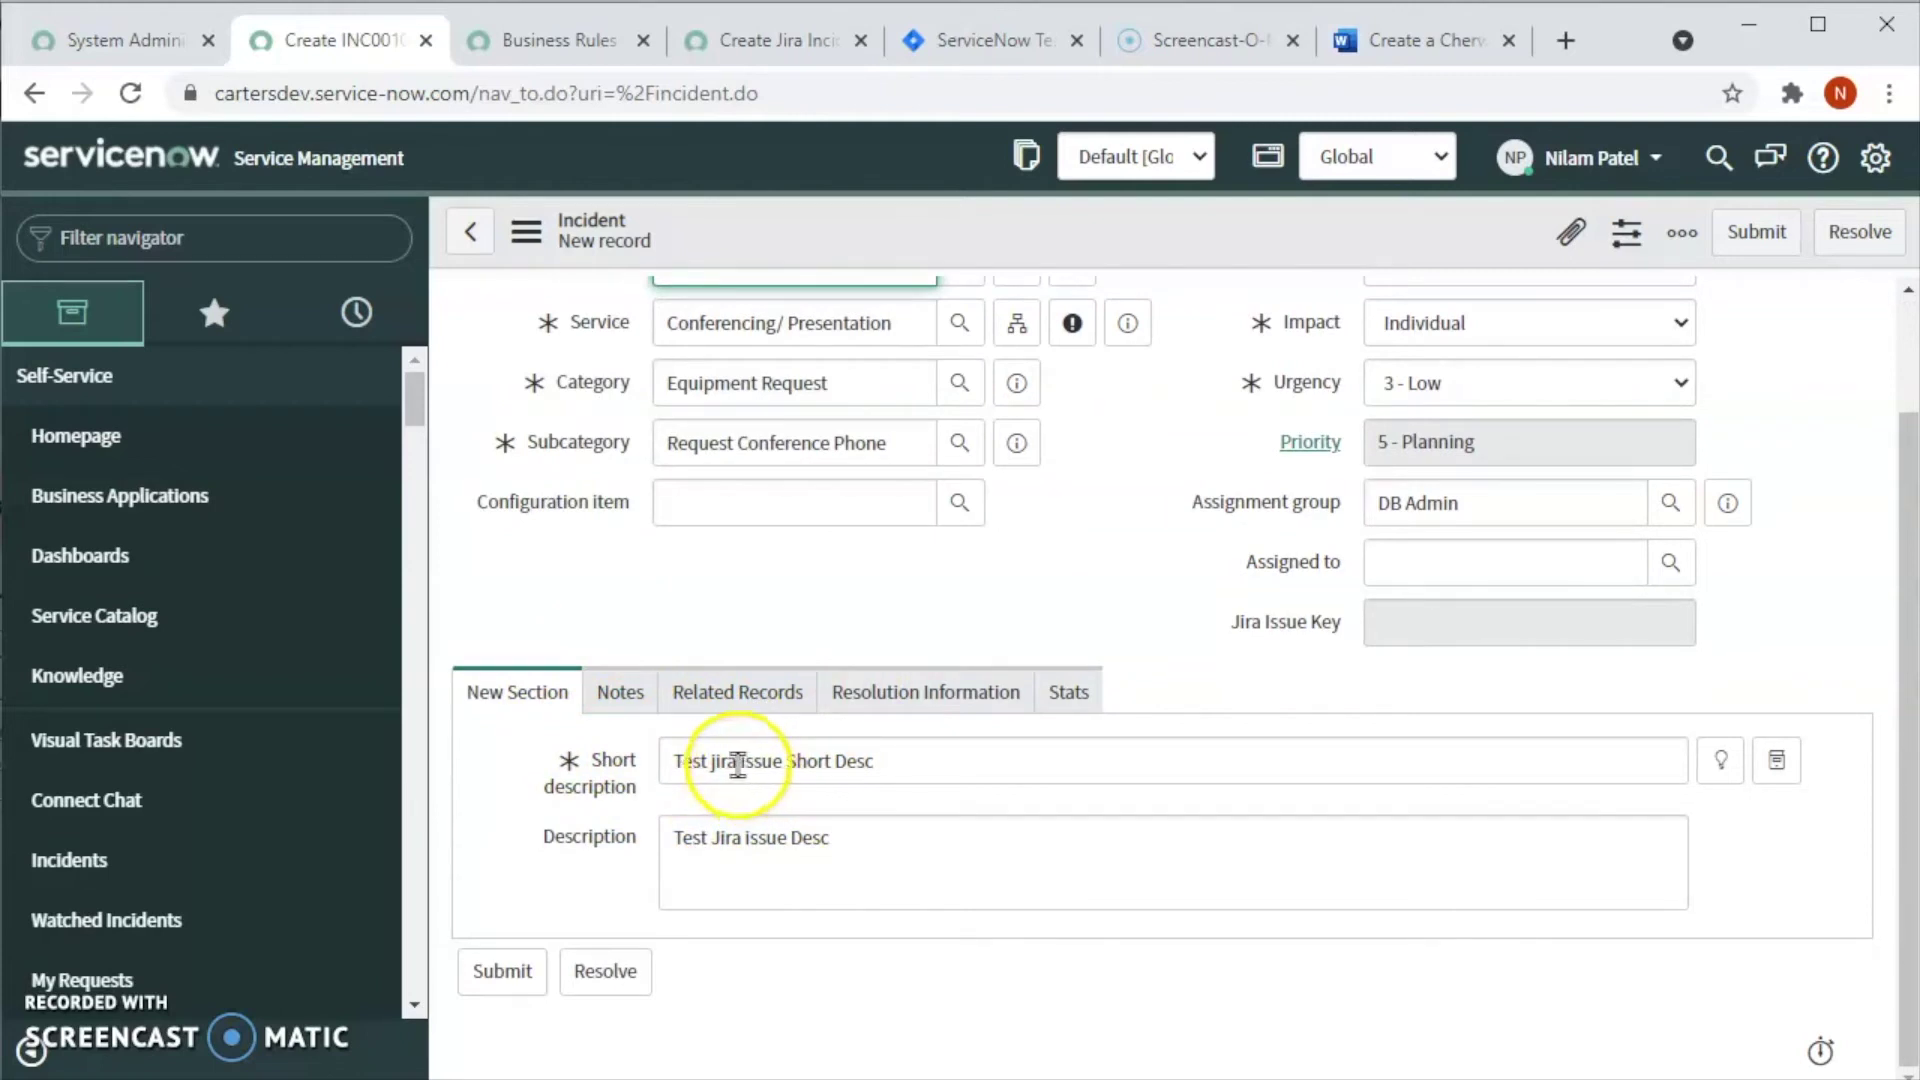
{"action": "double_click", "coordinate": [664, 763]}
{"action": "left_click_drag", "start_coordinate": [750, 763], "coordinate": [621, 763]}
{"action": "key", "text": "BackSpace"}
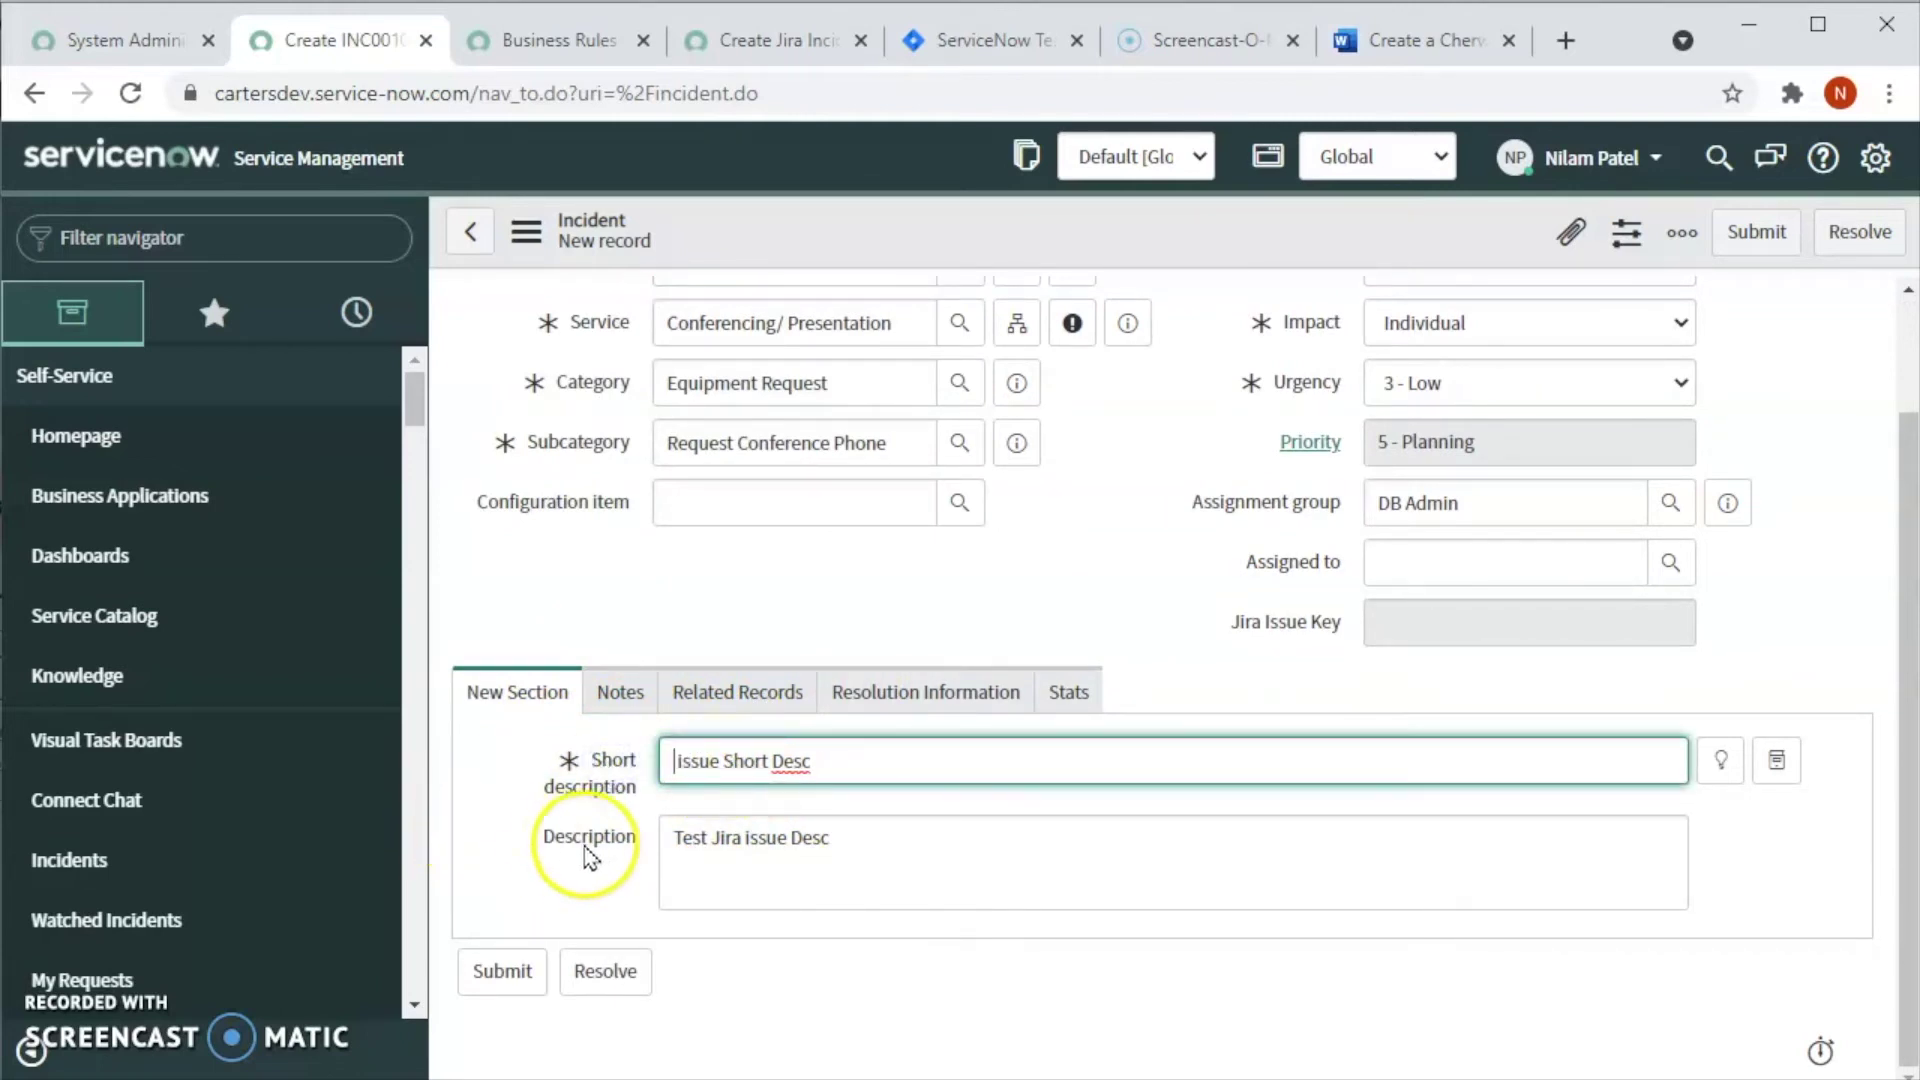
{"action": "left_click_drag", "start_coordinate": [745, 837], "coordinate": [453, 855]}
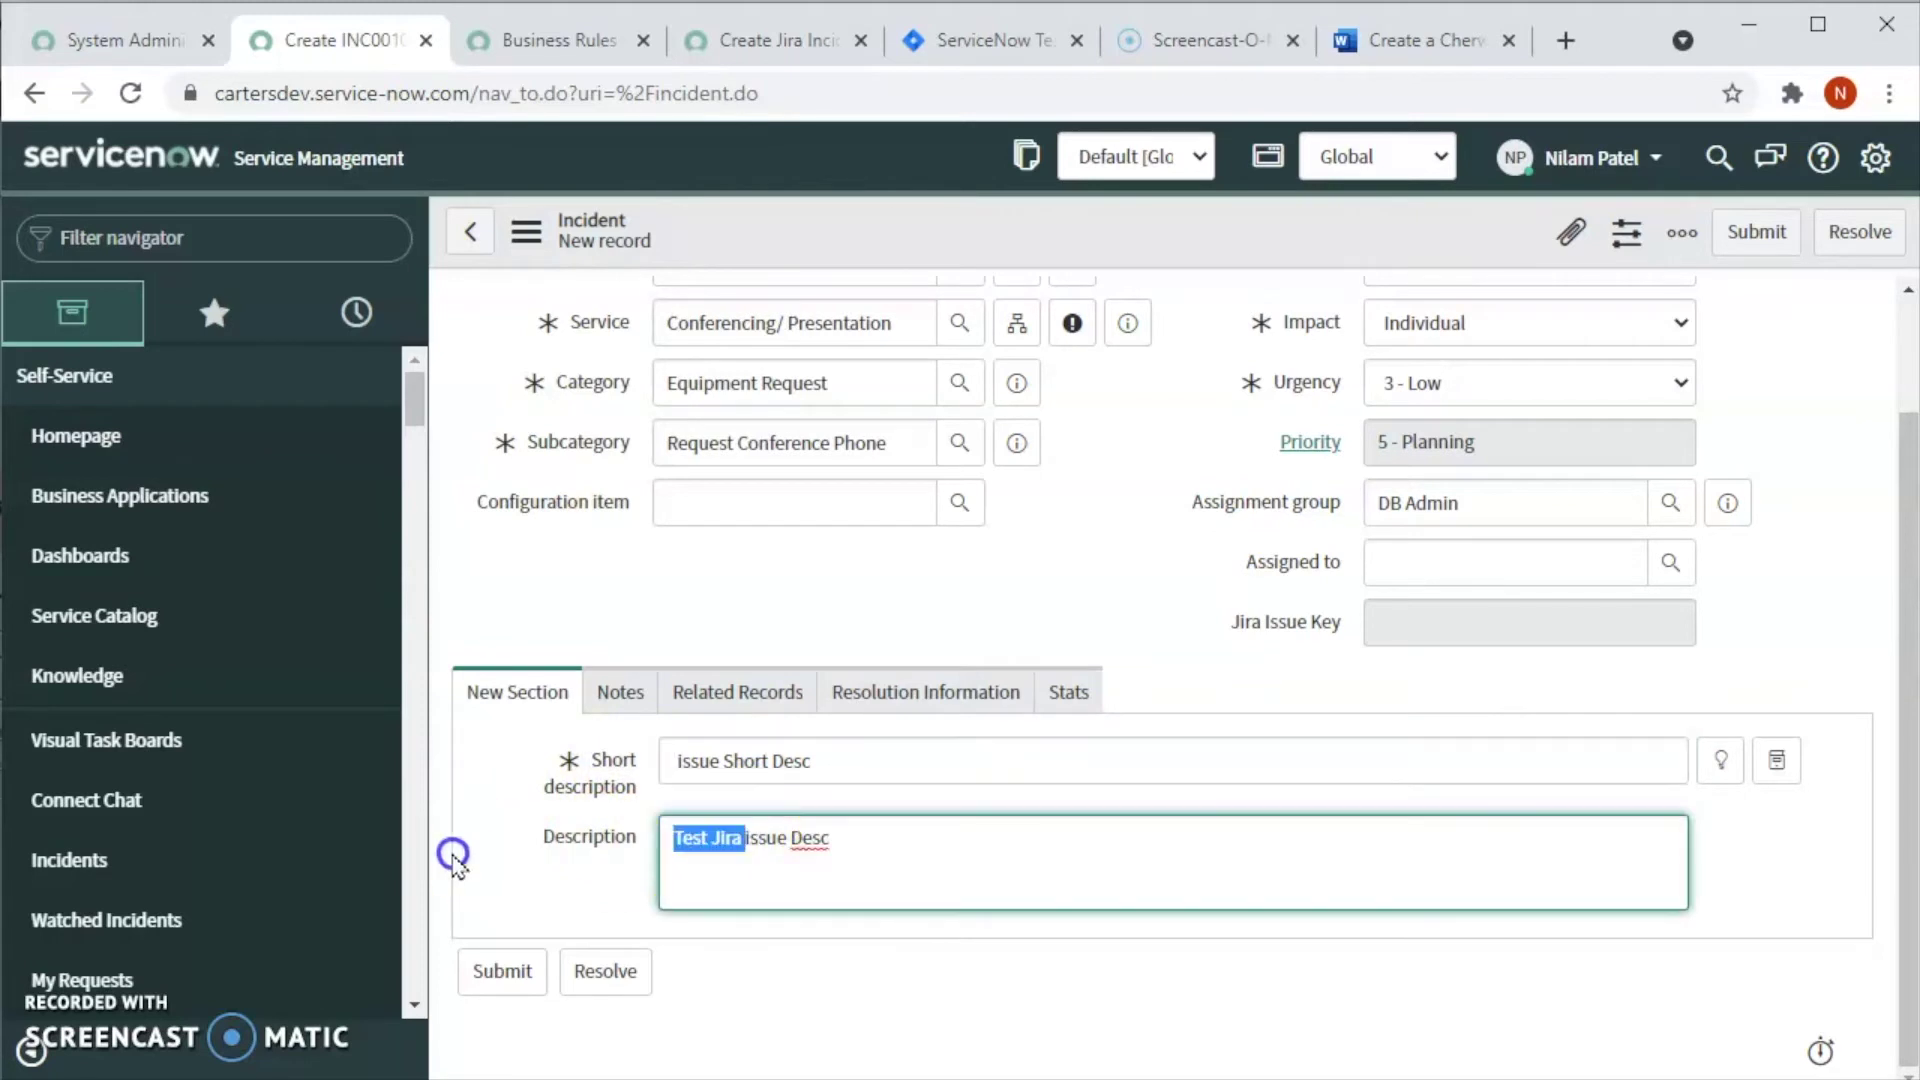
{"action": "key", "text": "BackSpace"}
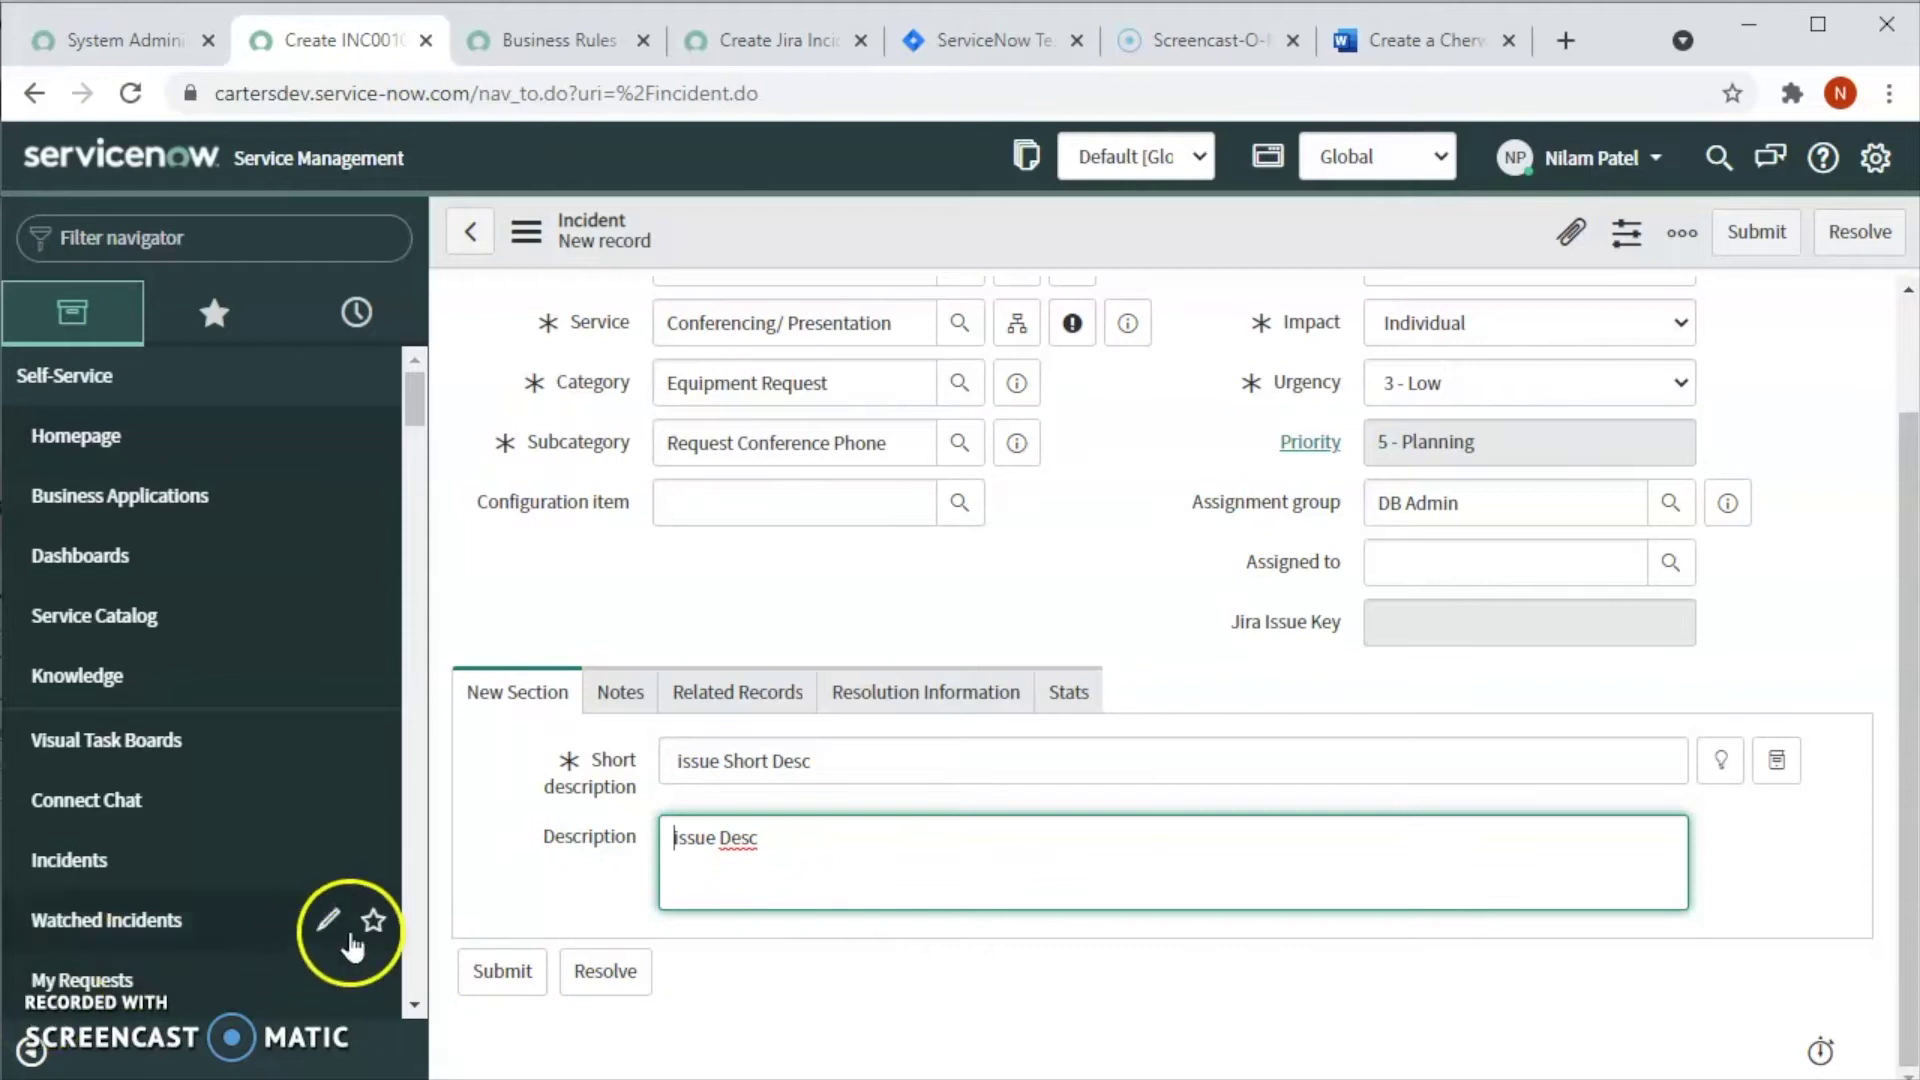
- Save the new incident record while keeping its form open
{"action": "scroll", "coordinate": [1080, 420], "scroll_direction": "up", "scroll_amount": 2}
{"action": "left_click", "coordinate": [1090, 222]}
{"action": "right_click", "coordinate": [1090, 222]}
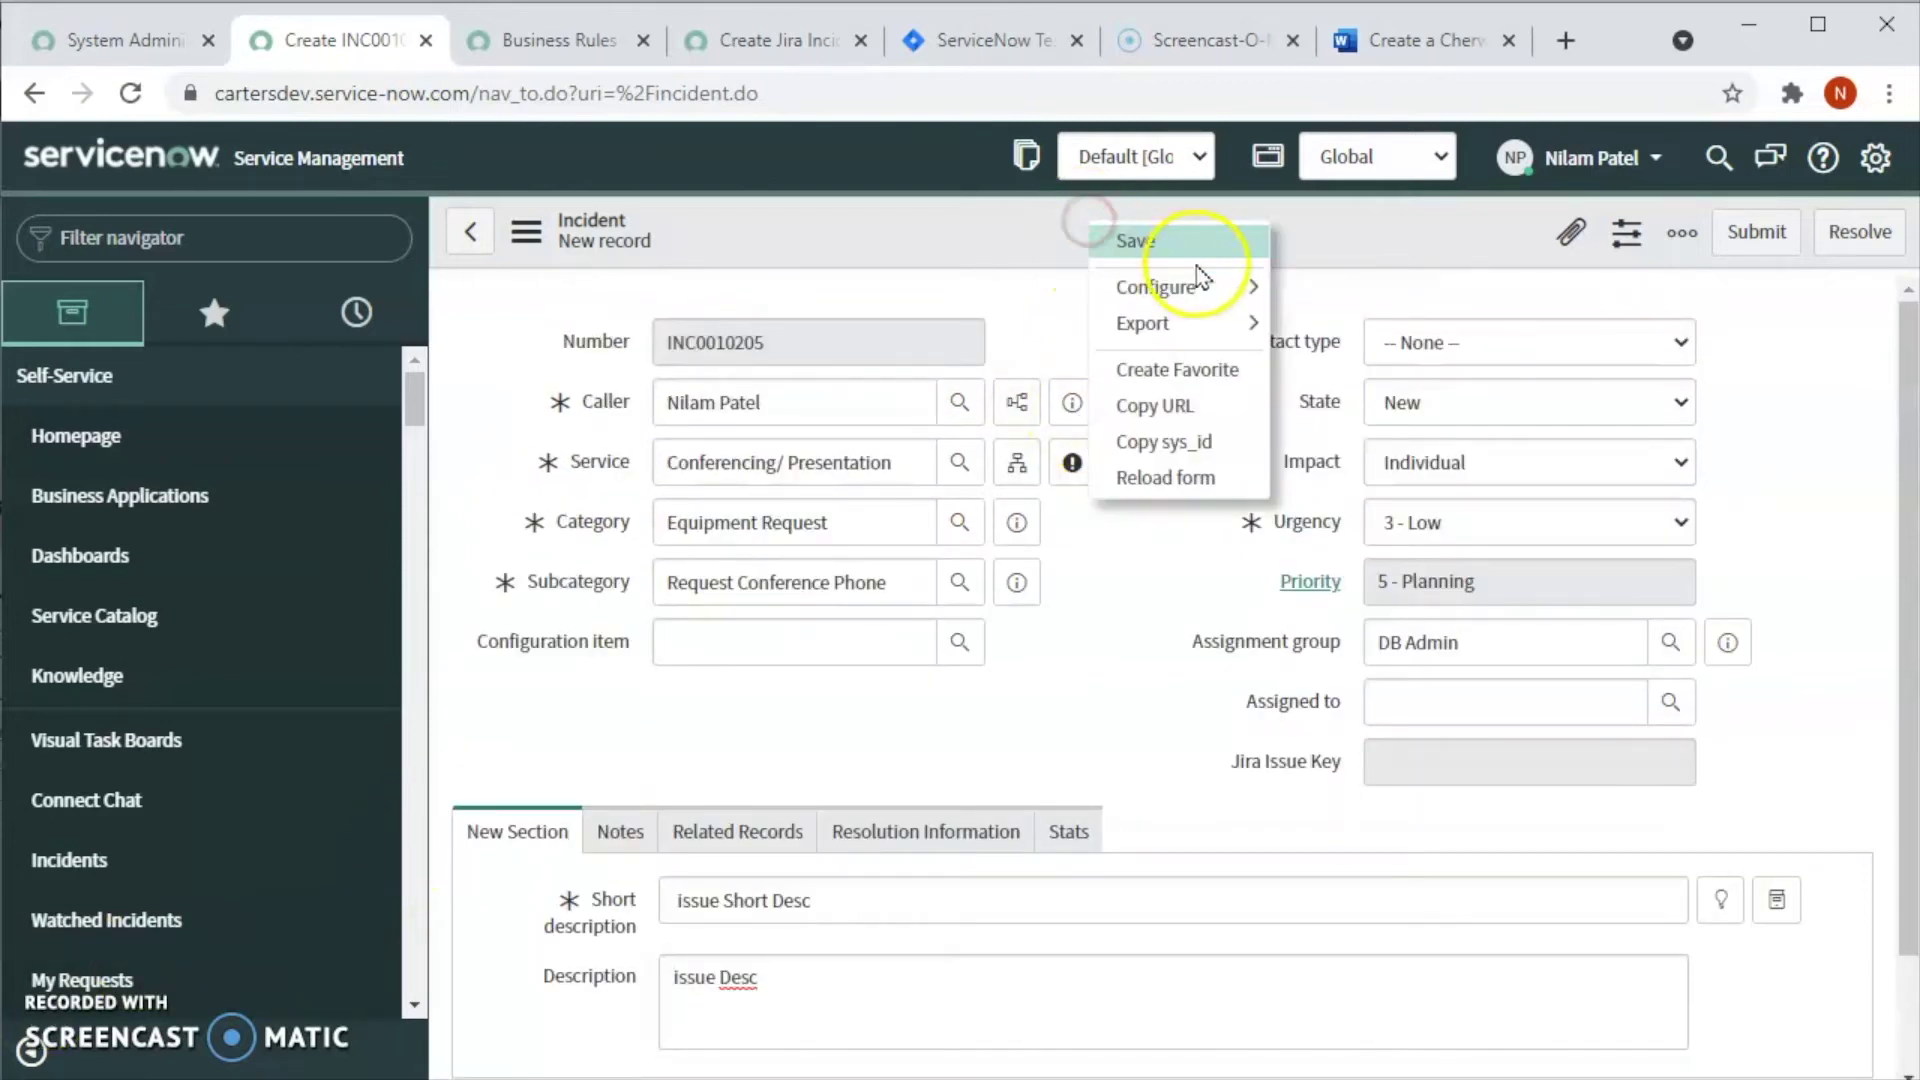
{"action": "left_click", "coordinate": [1140, 241]}
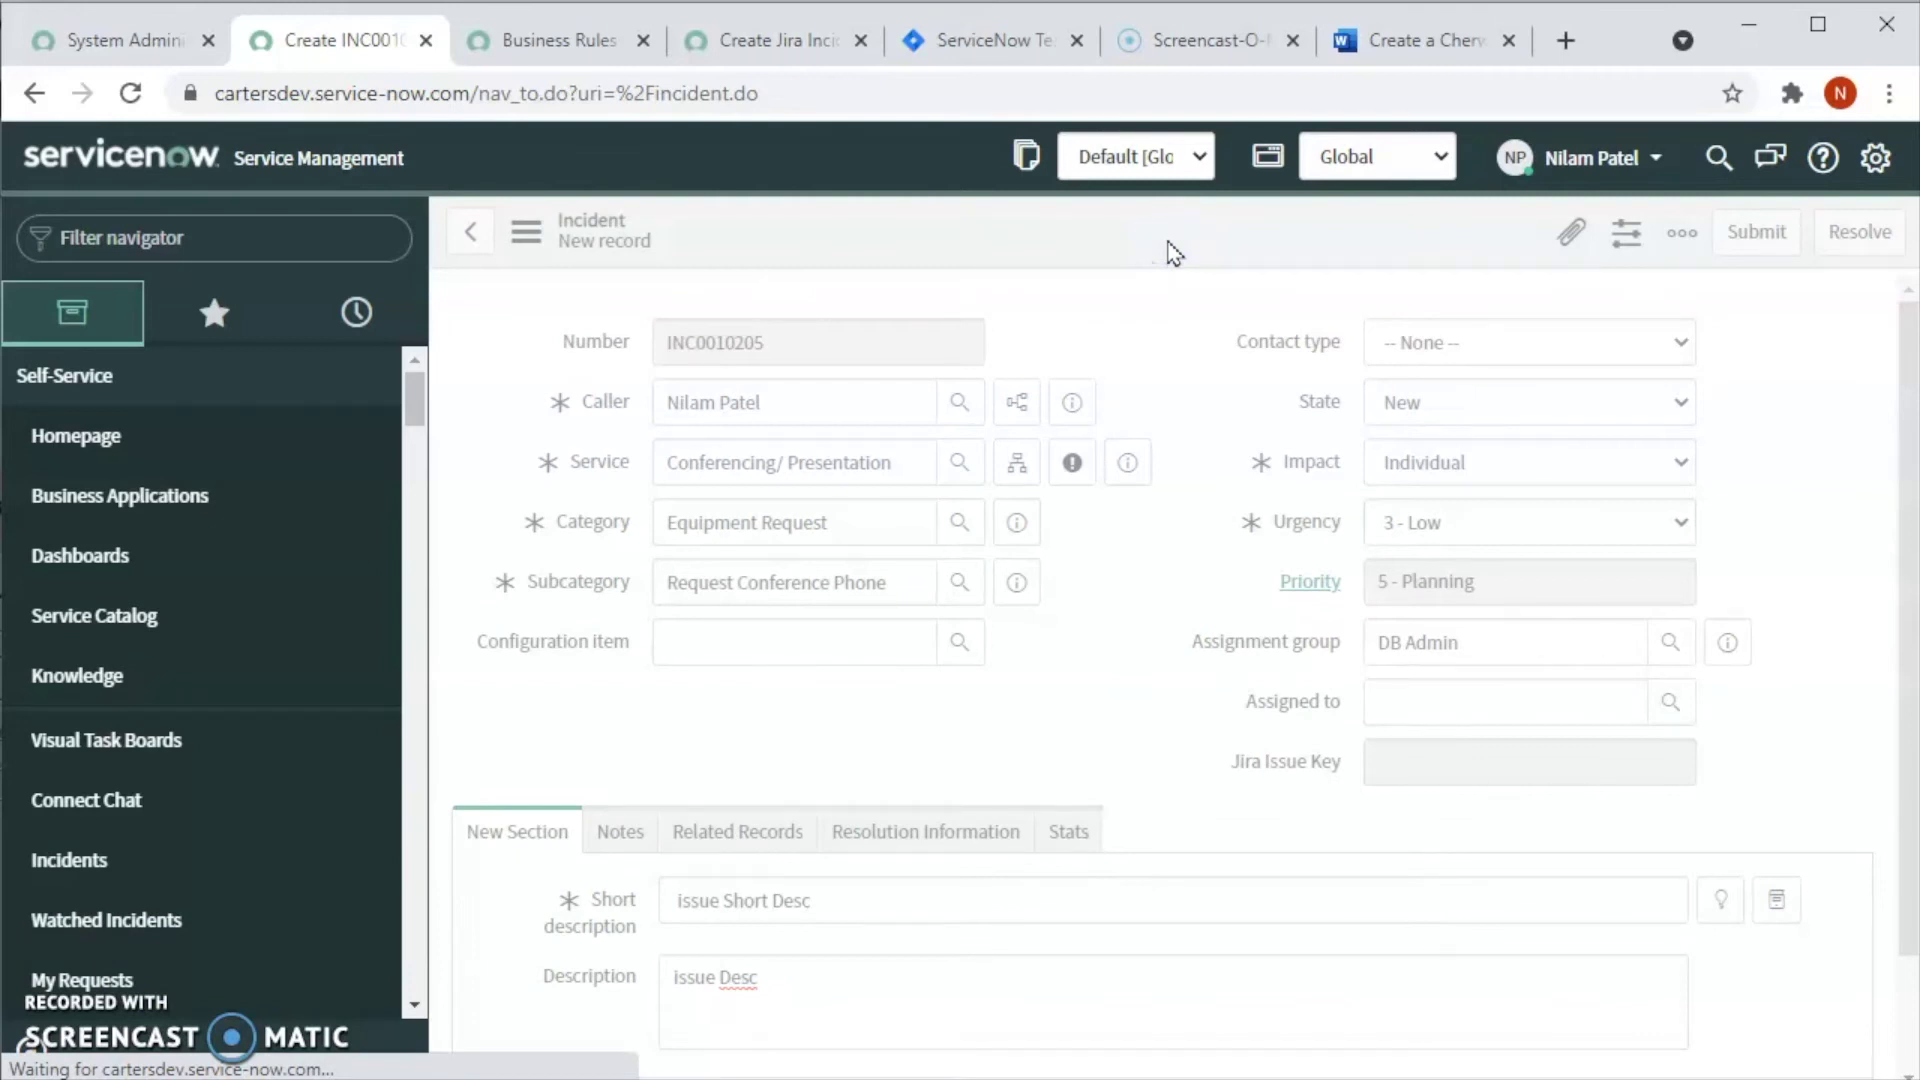
- Check the saved incident's number and its Jira Issue Key
{"action": "left_click", "coordinate": [667, 364]}
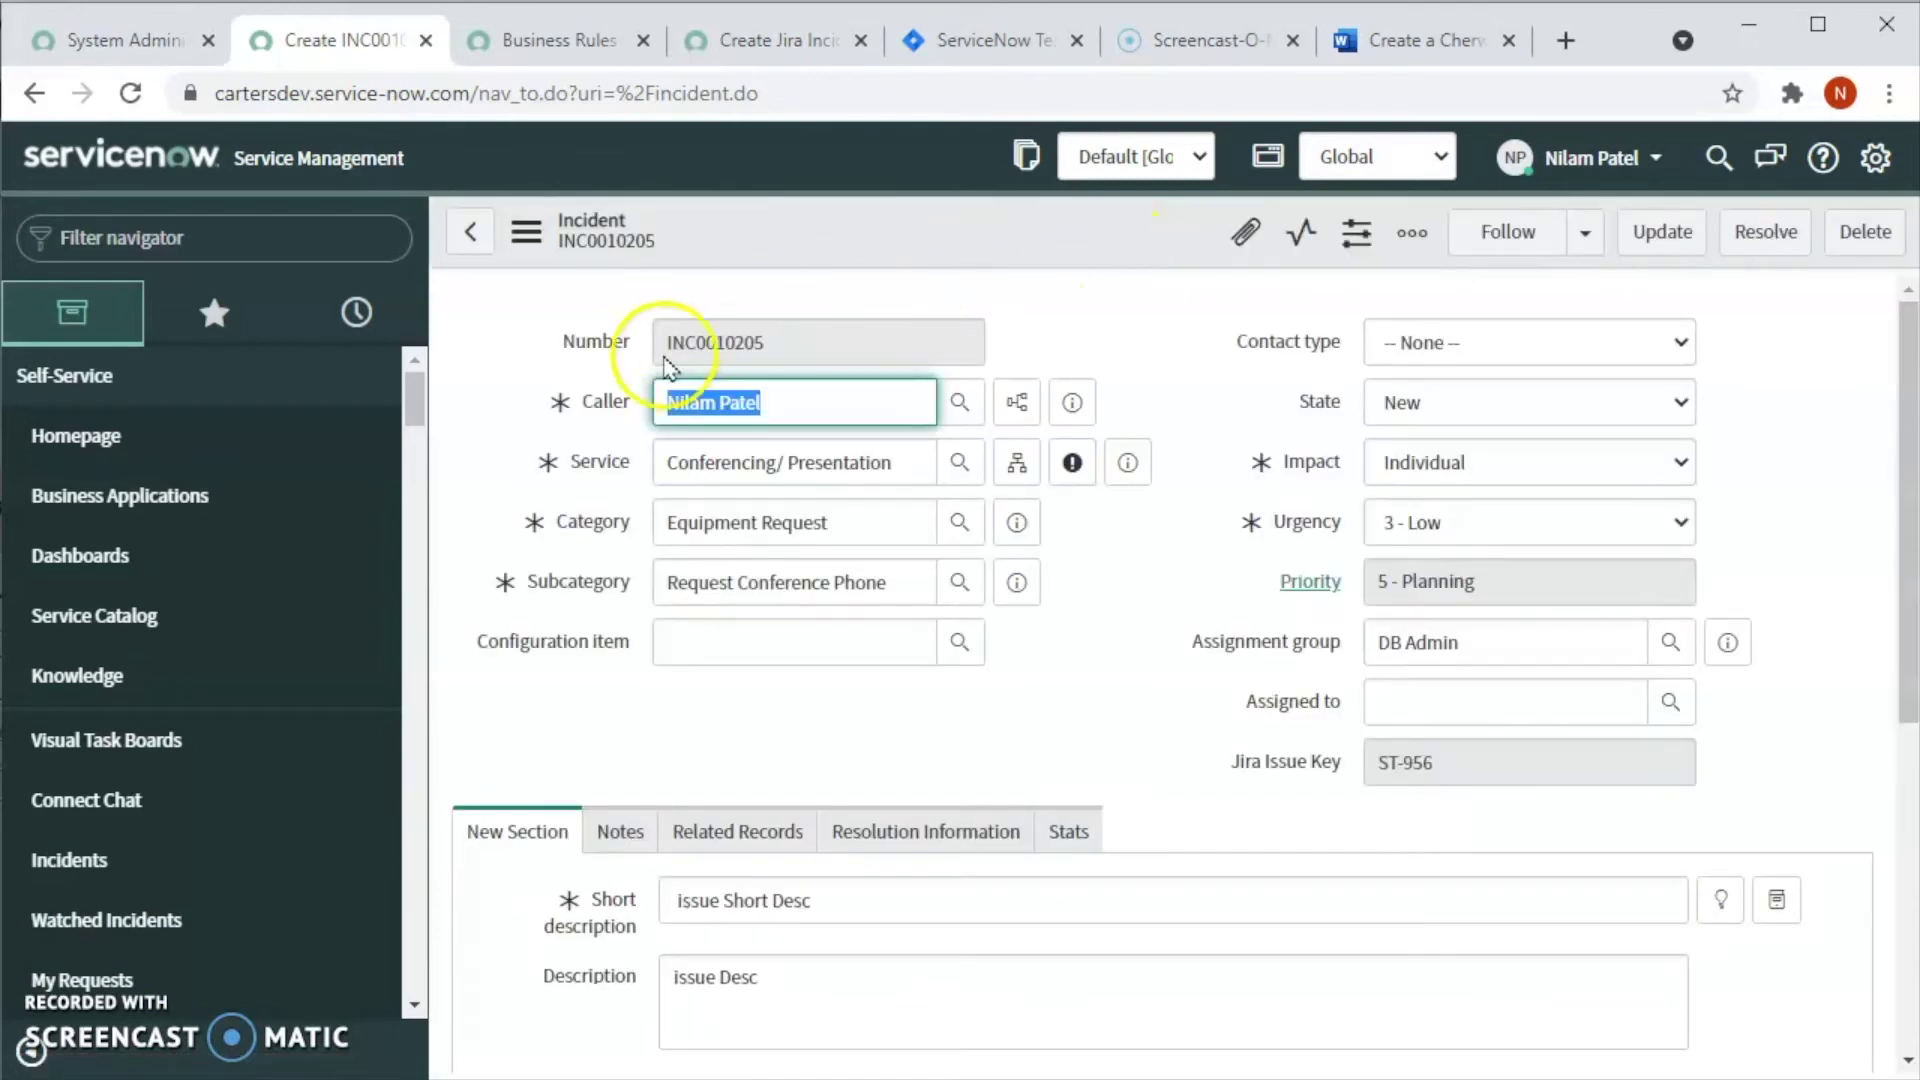
{"action": "left_click_drag", "start_coordinate": [806, 338], "coordinate": [665, 334]}
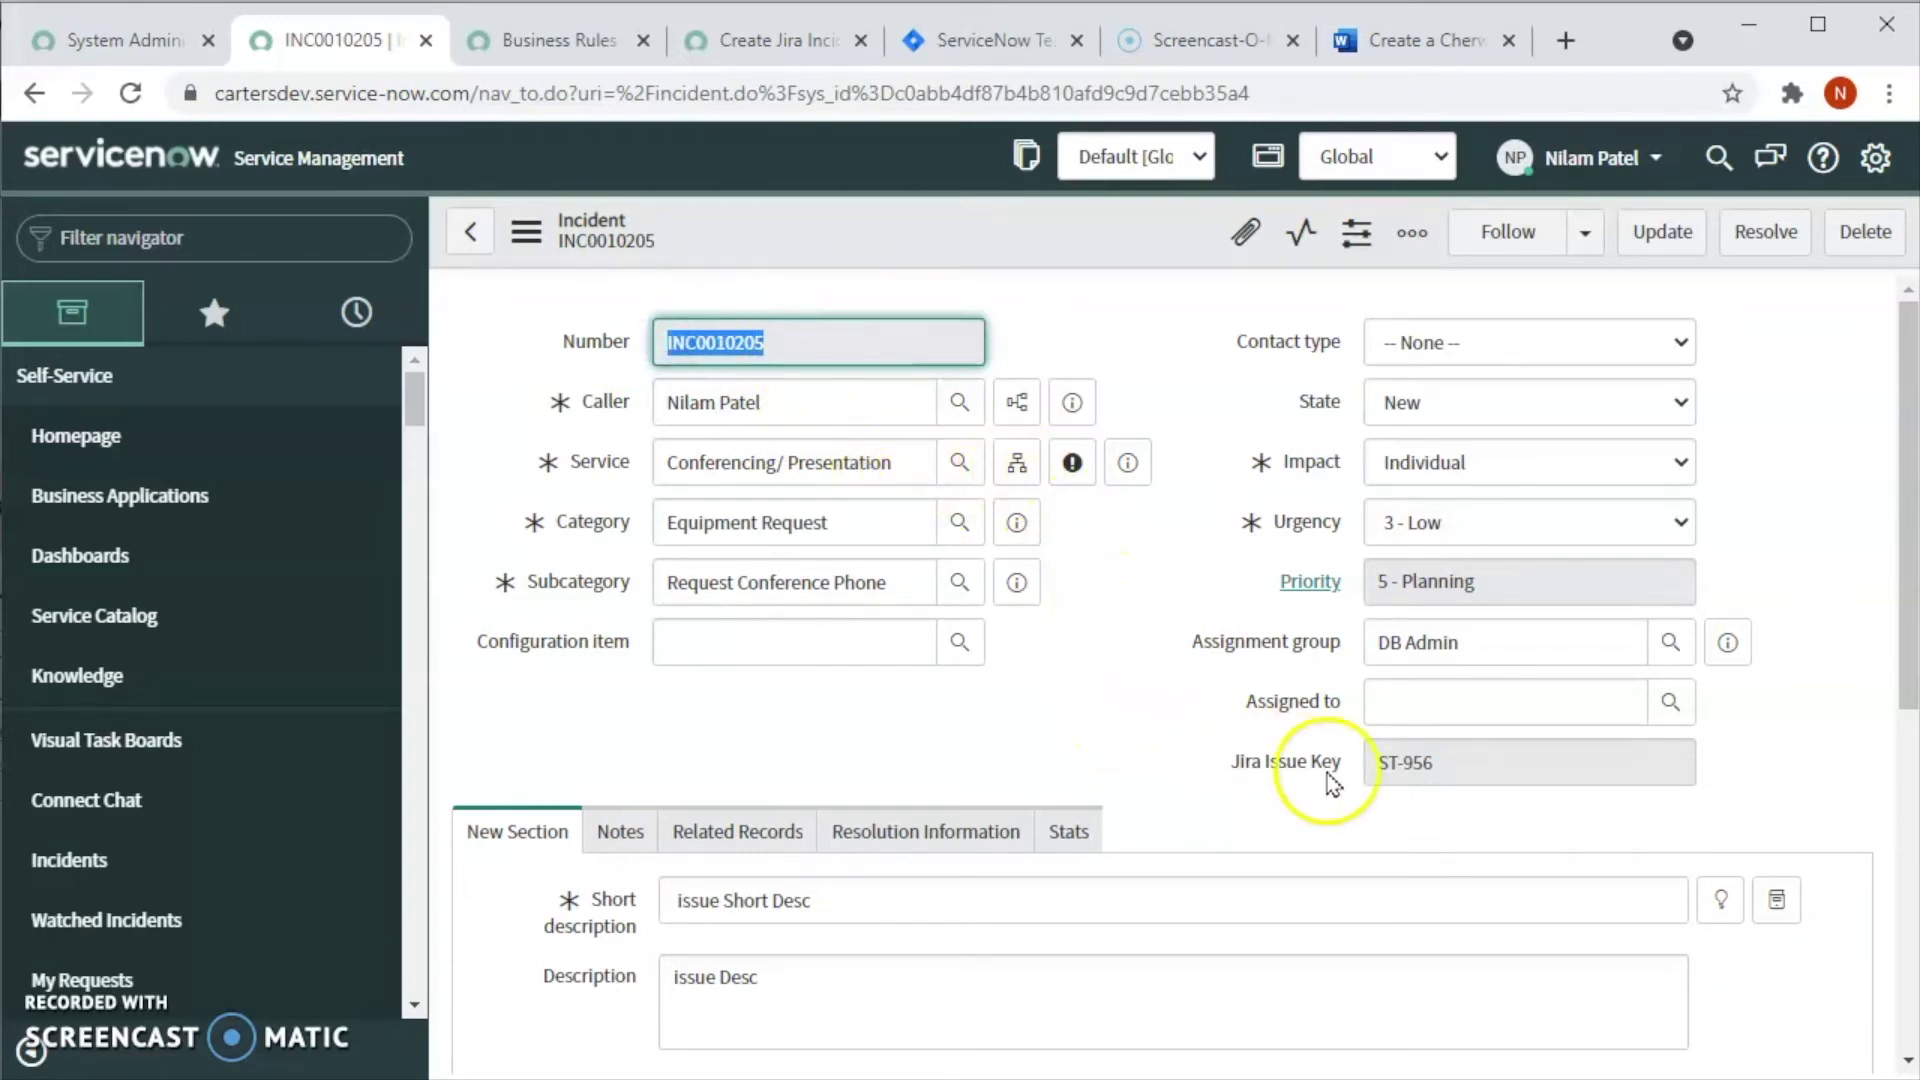
{"action": "left_click_drag", "start_coordinate": [1474, 779], "coordinate": [1365, 778]}
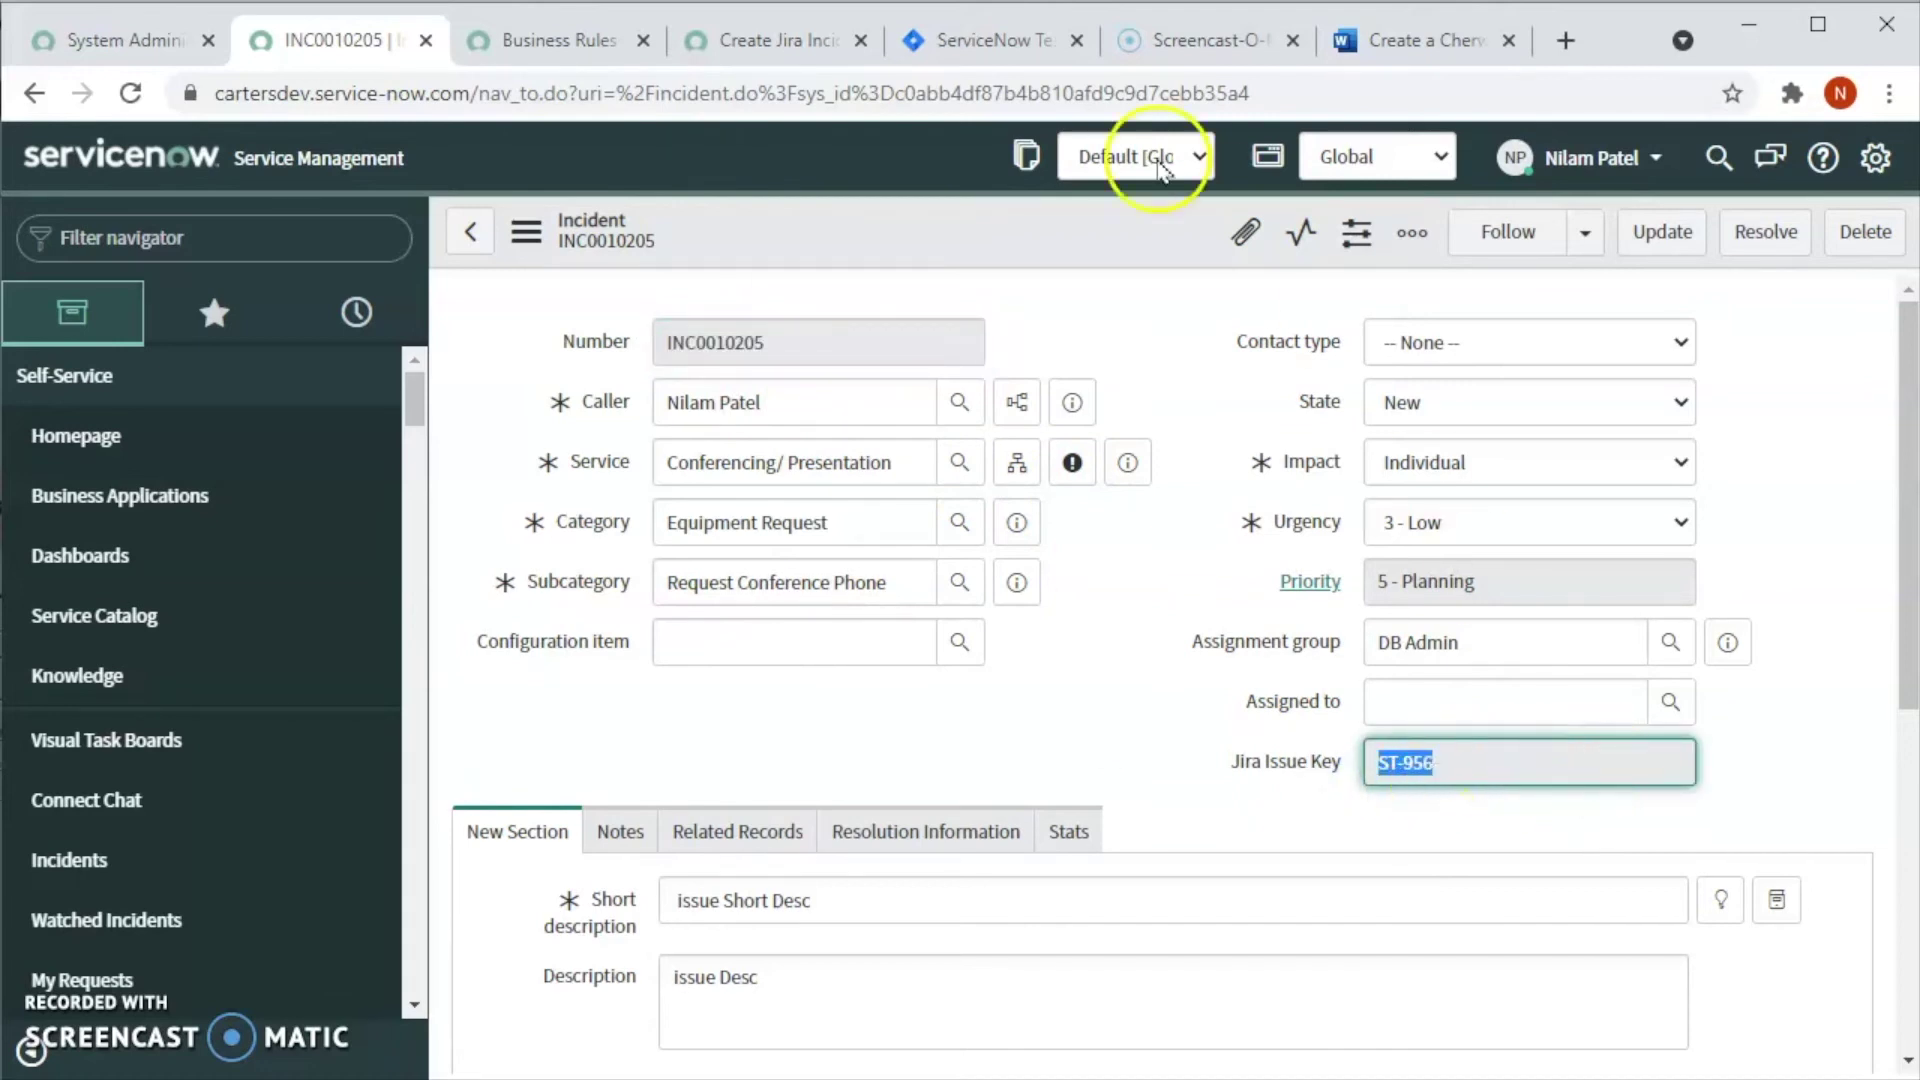
- Switch to Jira, refresh the ServiceNow Test issue list and open the issue for incident INC0010205
{"action": "left_click", "coordinate": [1047, 35]}
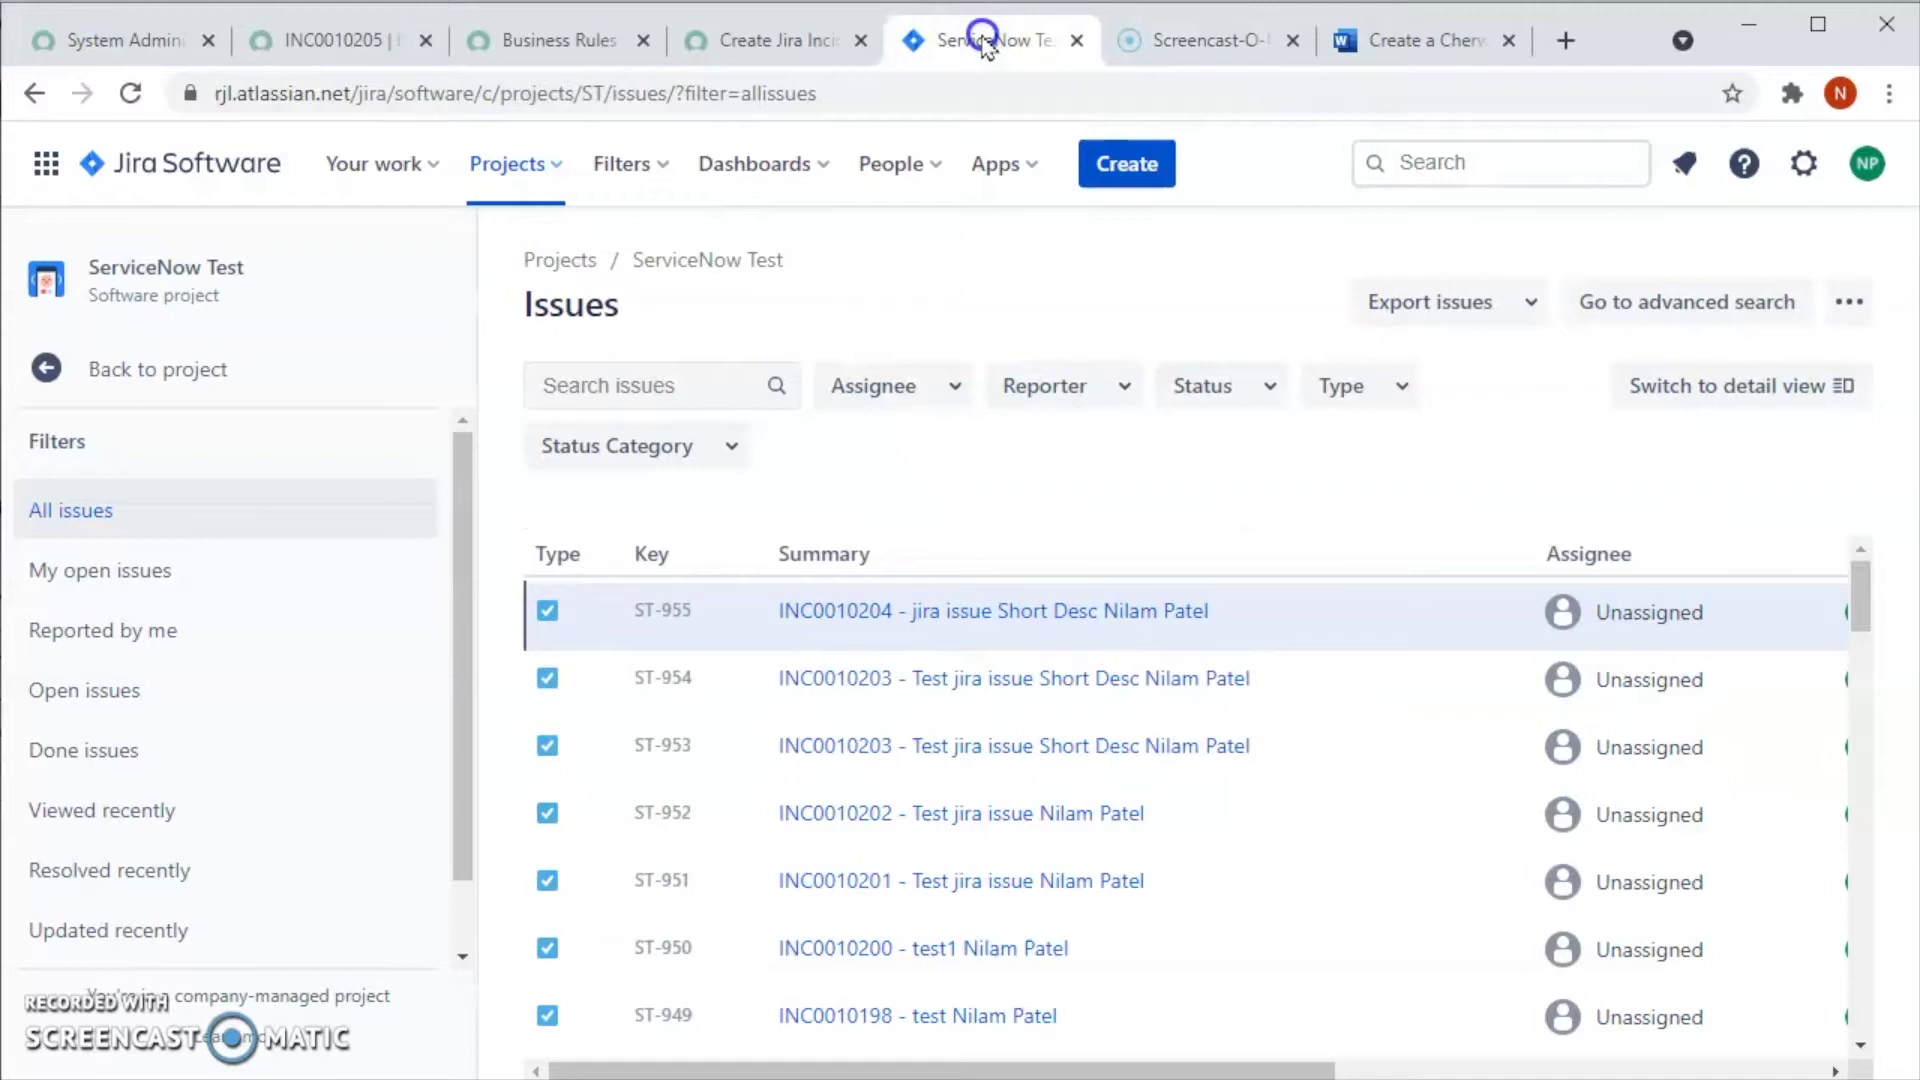
{"action": "left_click", "coordinate": [130, 95]}
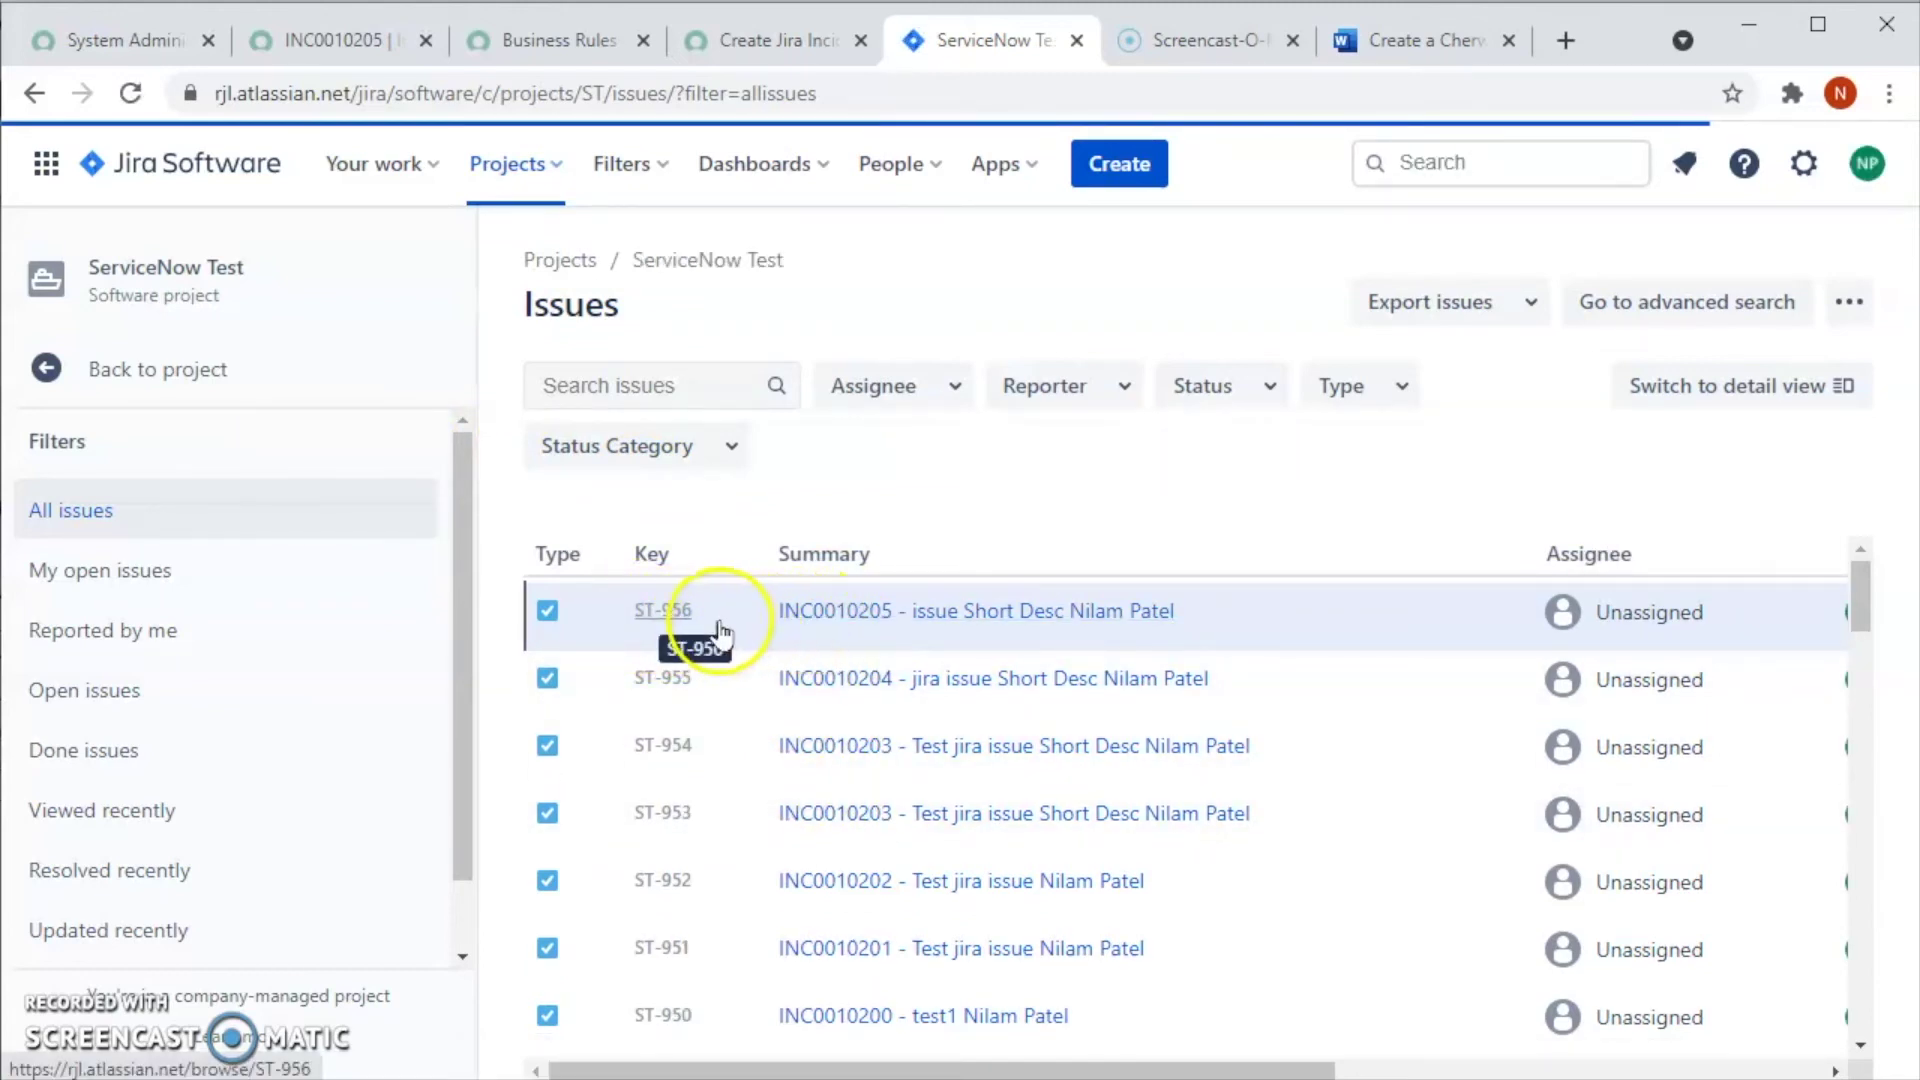
{"action": "left_click", "coordinate": [933, 628]}
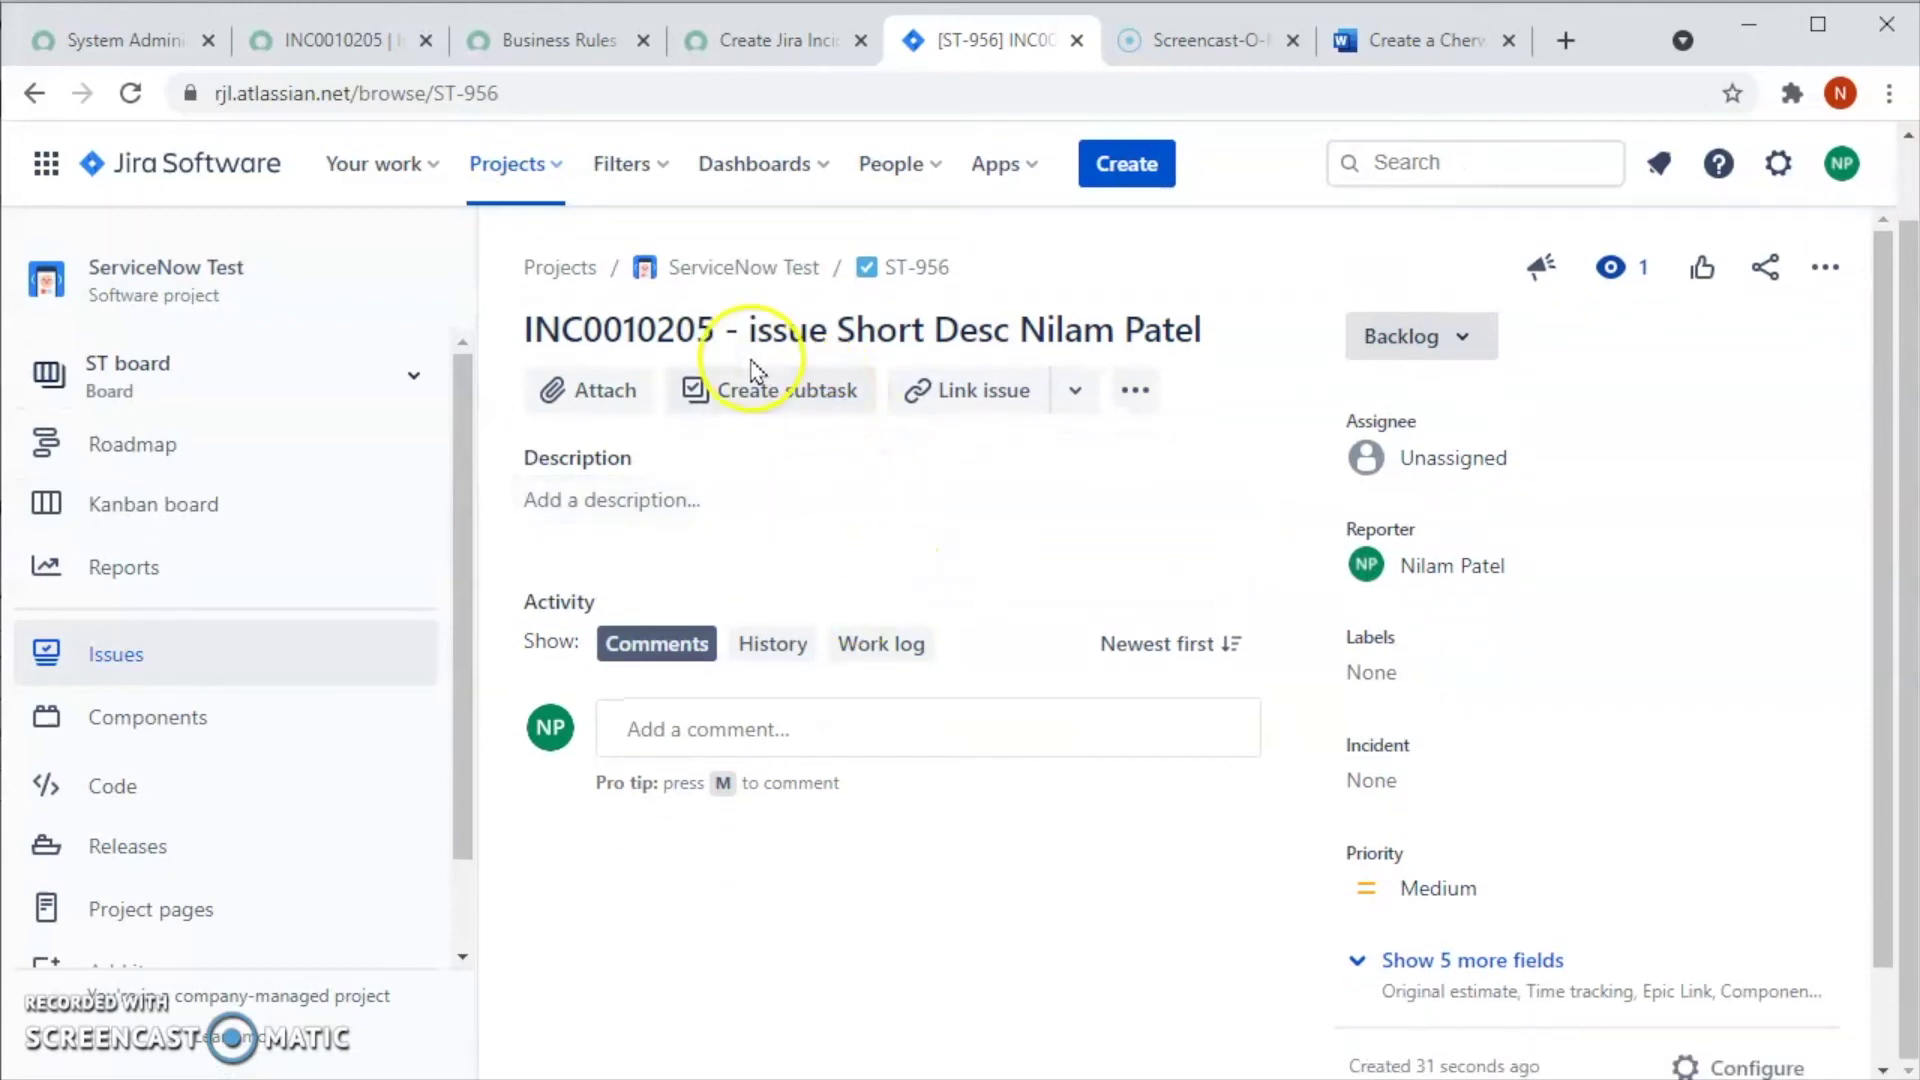
- Examine the short description and caller name within the Jira issue's summary
{"action": "left_click_drag", "start_coordinate": [751, 333], "coordinate": [1003, 333]}
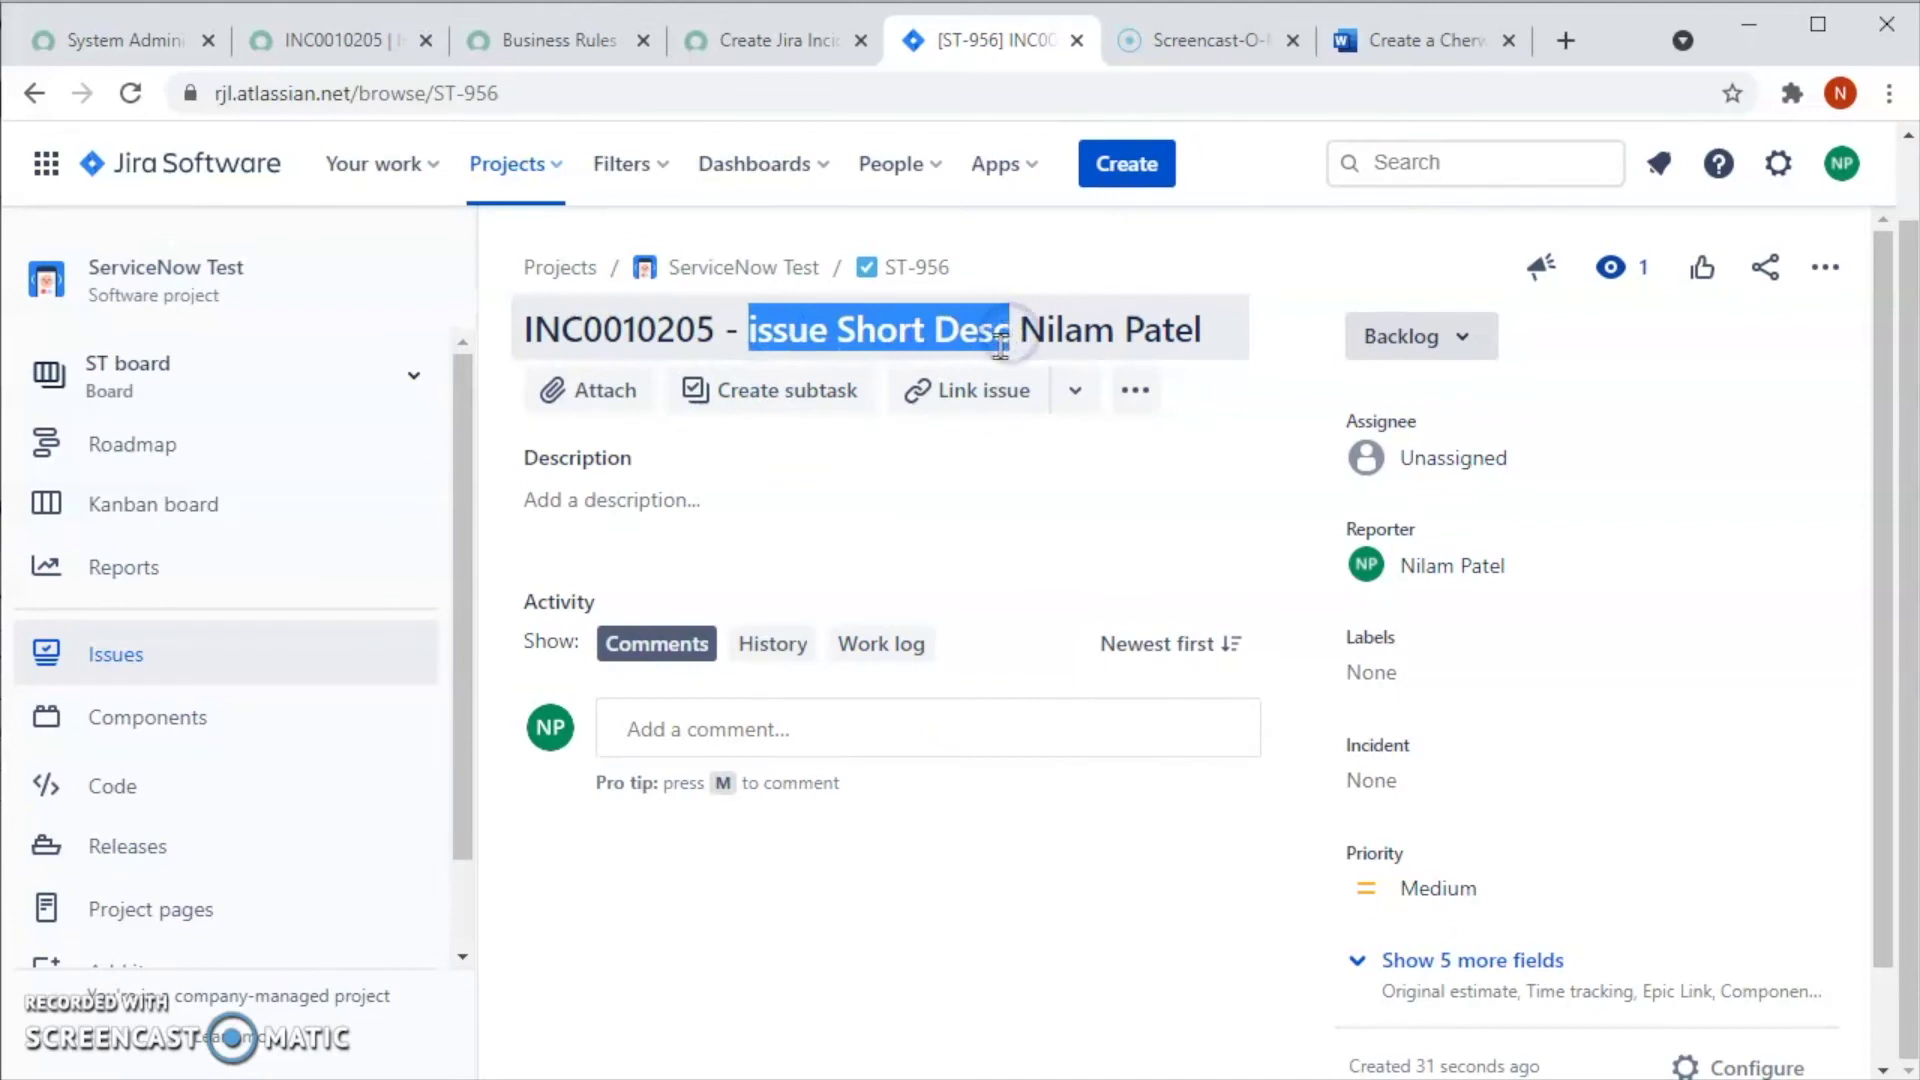
{"action": "left_click", "coordinate": [1103, 330]}
{"action": "left_click_drag", "start_coordinate": [1020, 330], "coordinate": [1202, 330]}
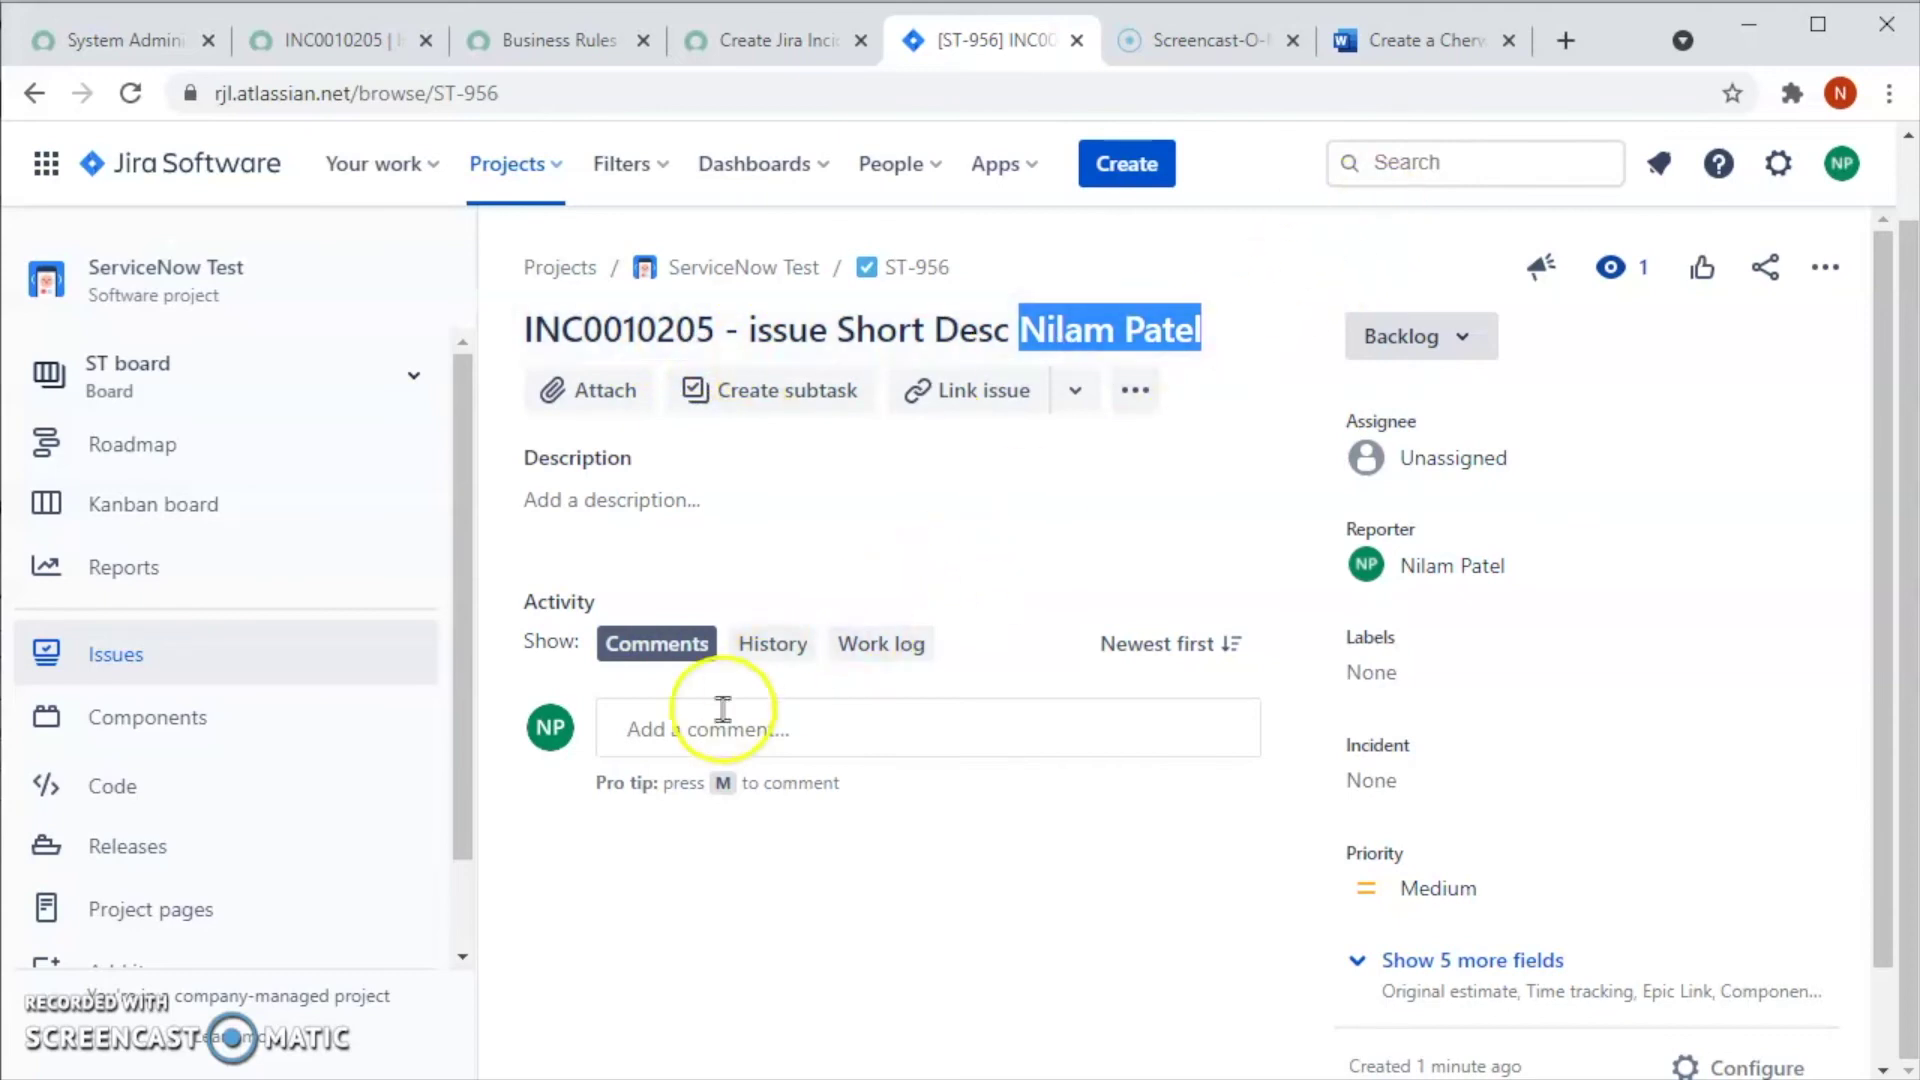
- Post the comment "Adding a comment in Jira issue" on the Jira issue for incident INC0010205
{"action": "left_click", "coordinate": [648, 729]}
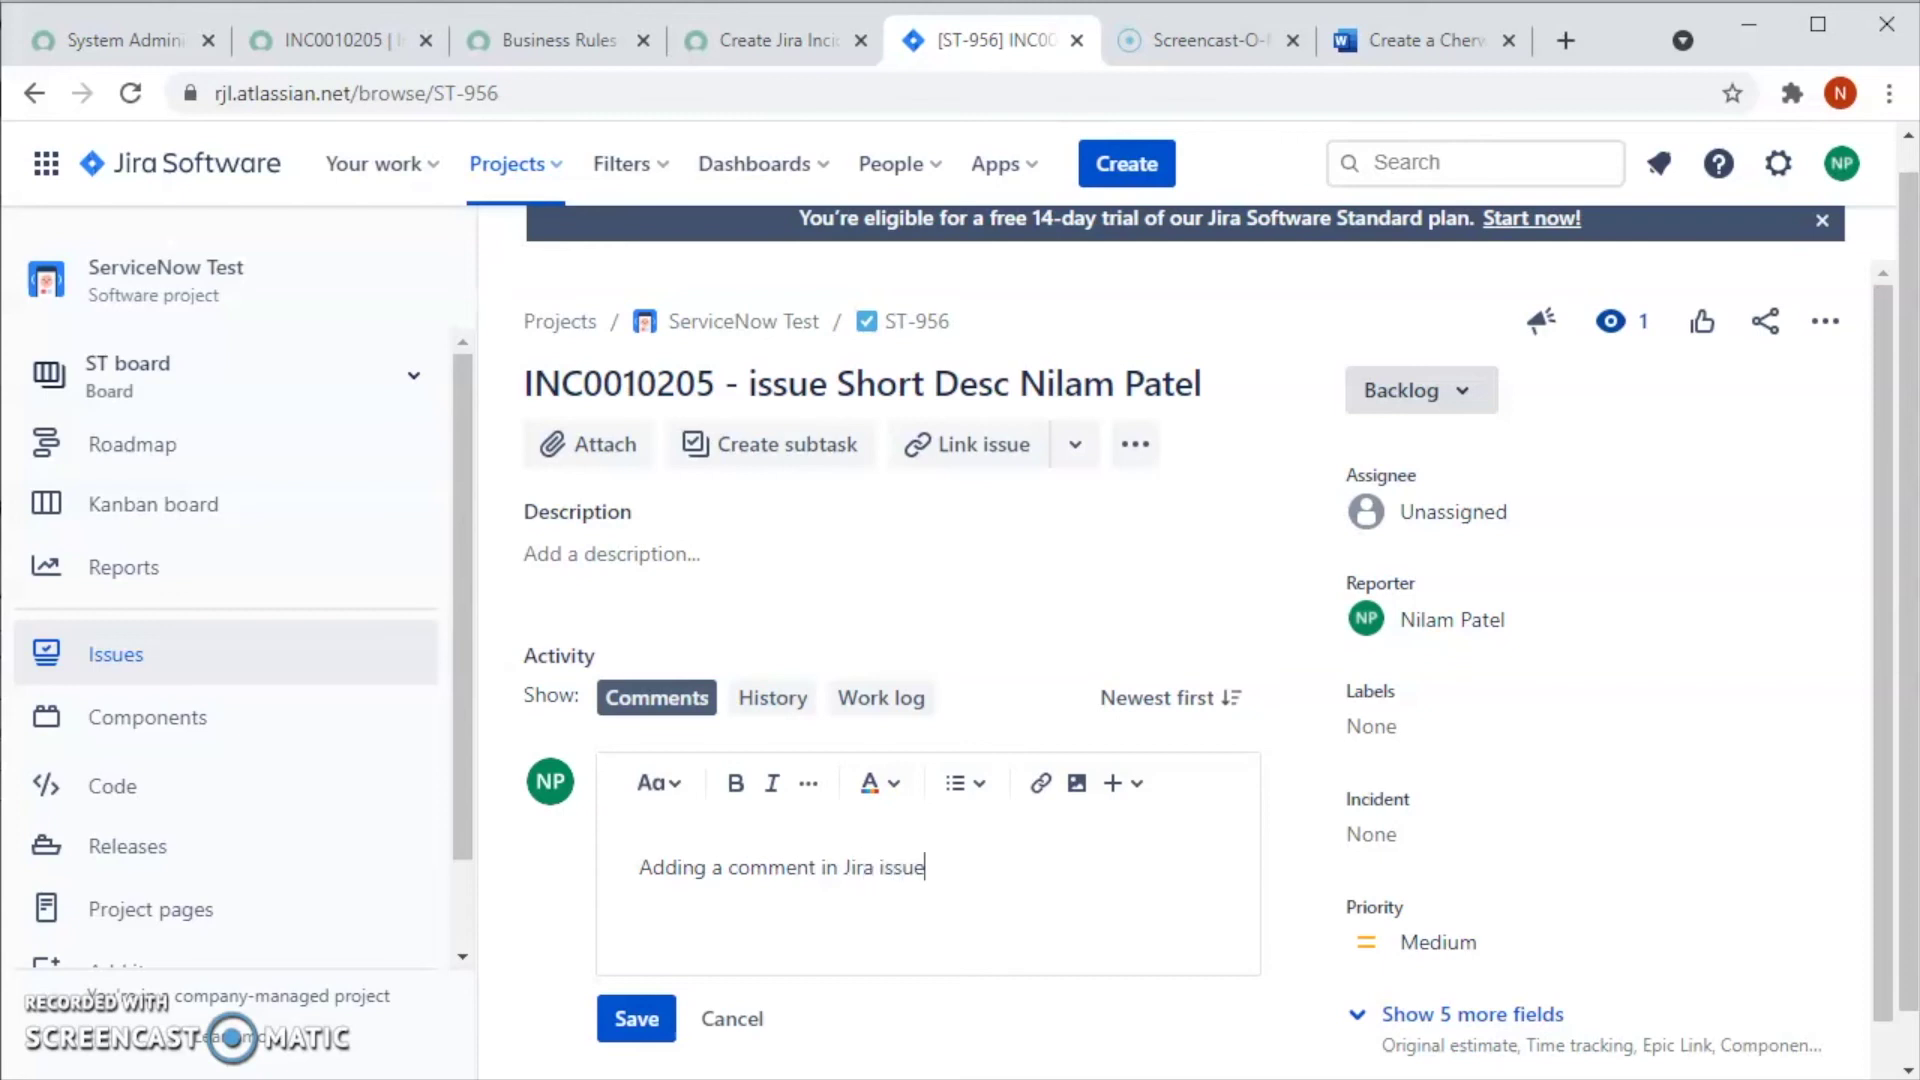
{"action": "left_click", "coordinate": [633, 984]}
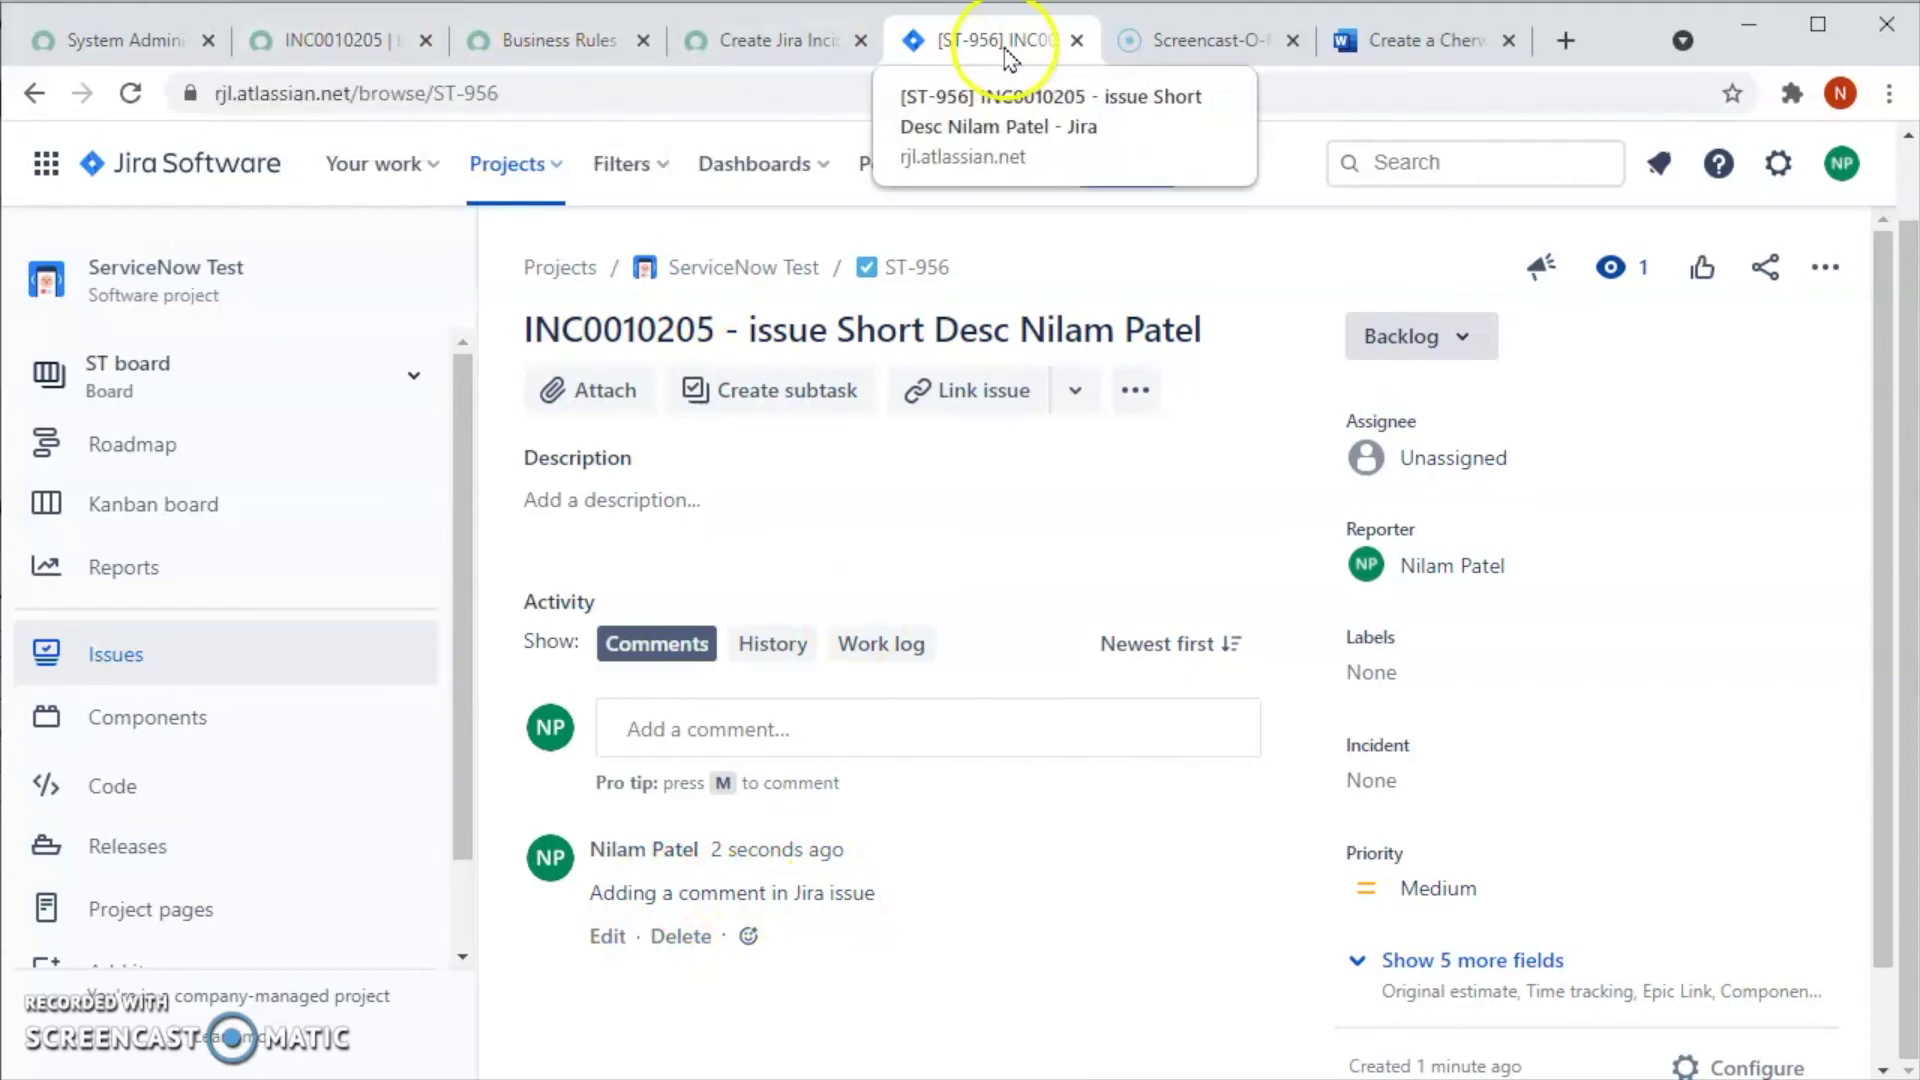
- Check the incident number in the Jira issue's summary, and reload the matching incident INC0010205 in ServiceNow
{"action": "left_click", "coordinate": [718, 328]}
{"action": "left_click_drag", "start_coordinate": [716, 331], "coordinate": [663, 343]}
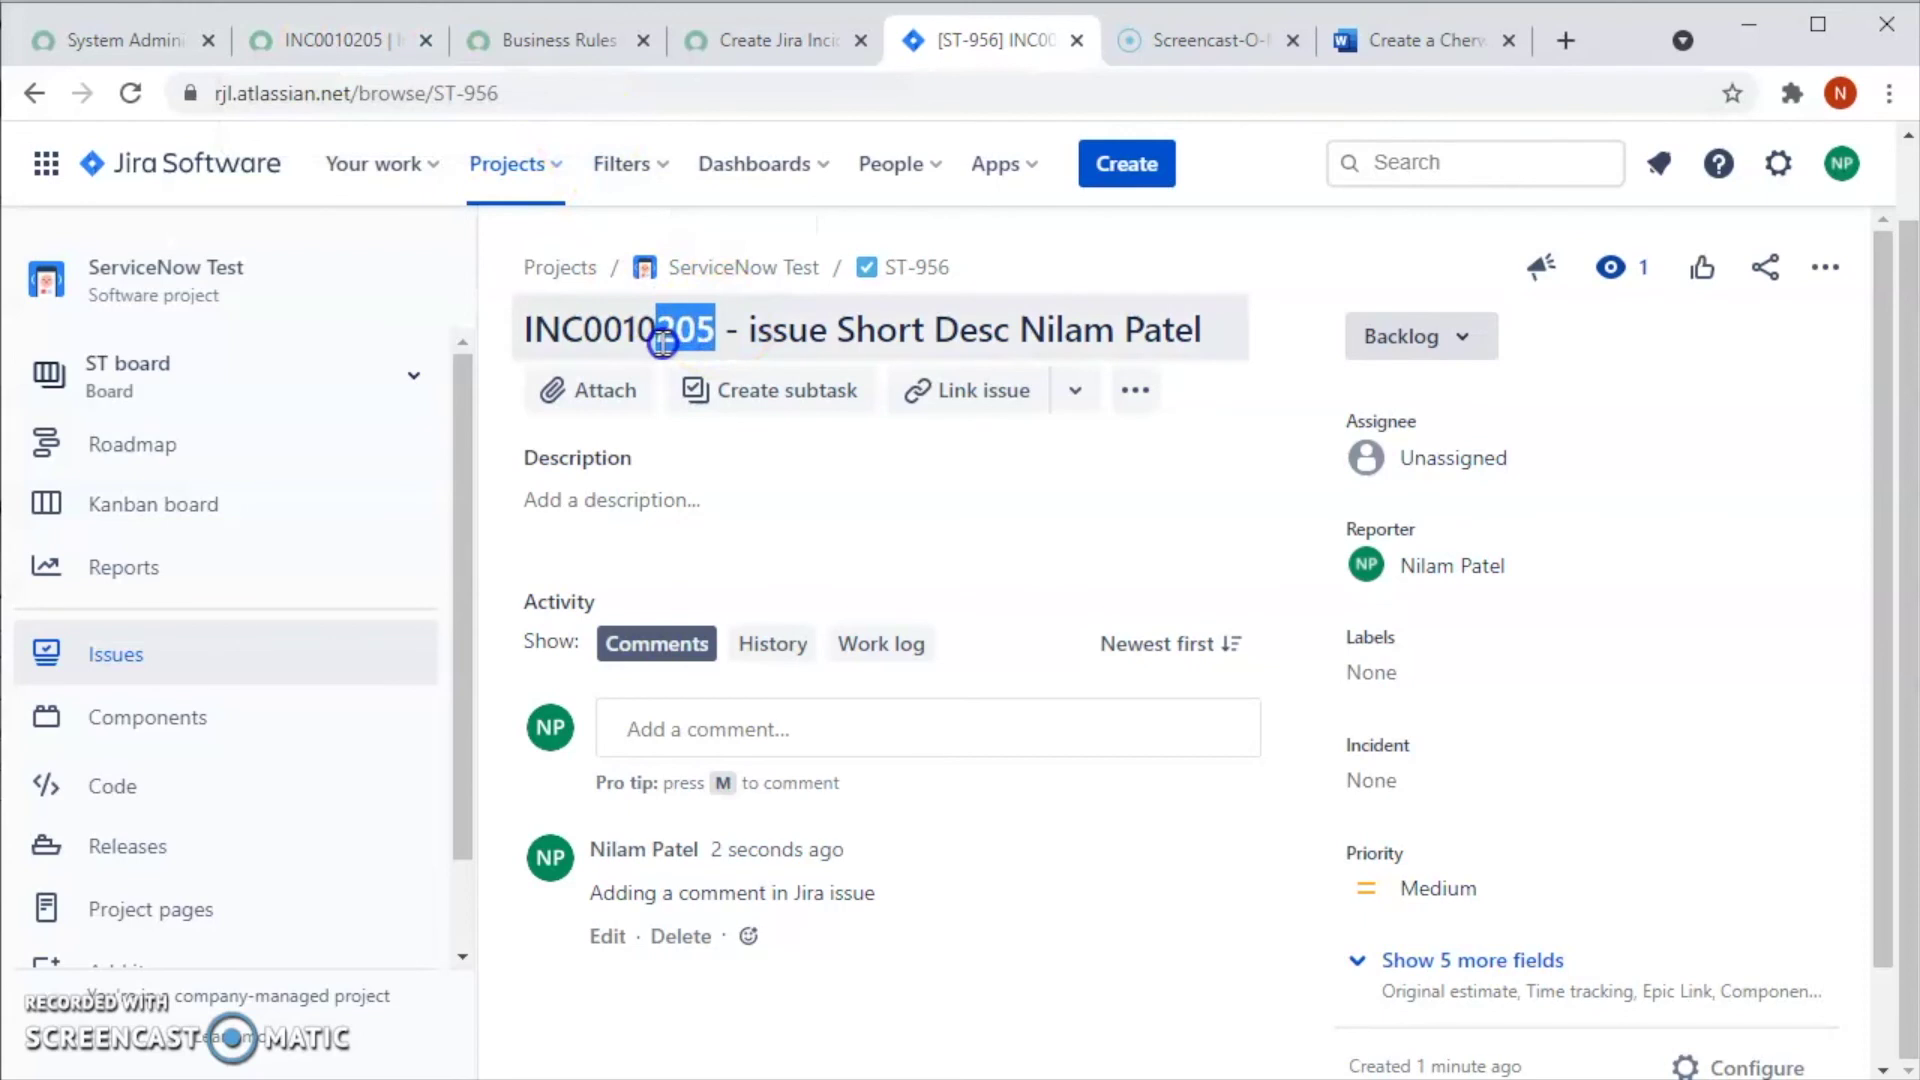
{"action": "left_click", "coordinate": [345, 40]}
{"action": "right_click", "coordinate": [975, 232]}
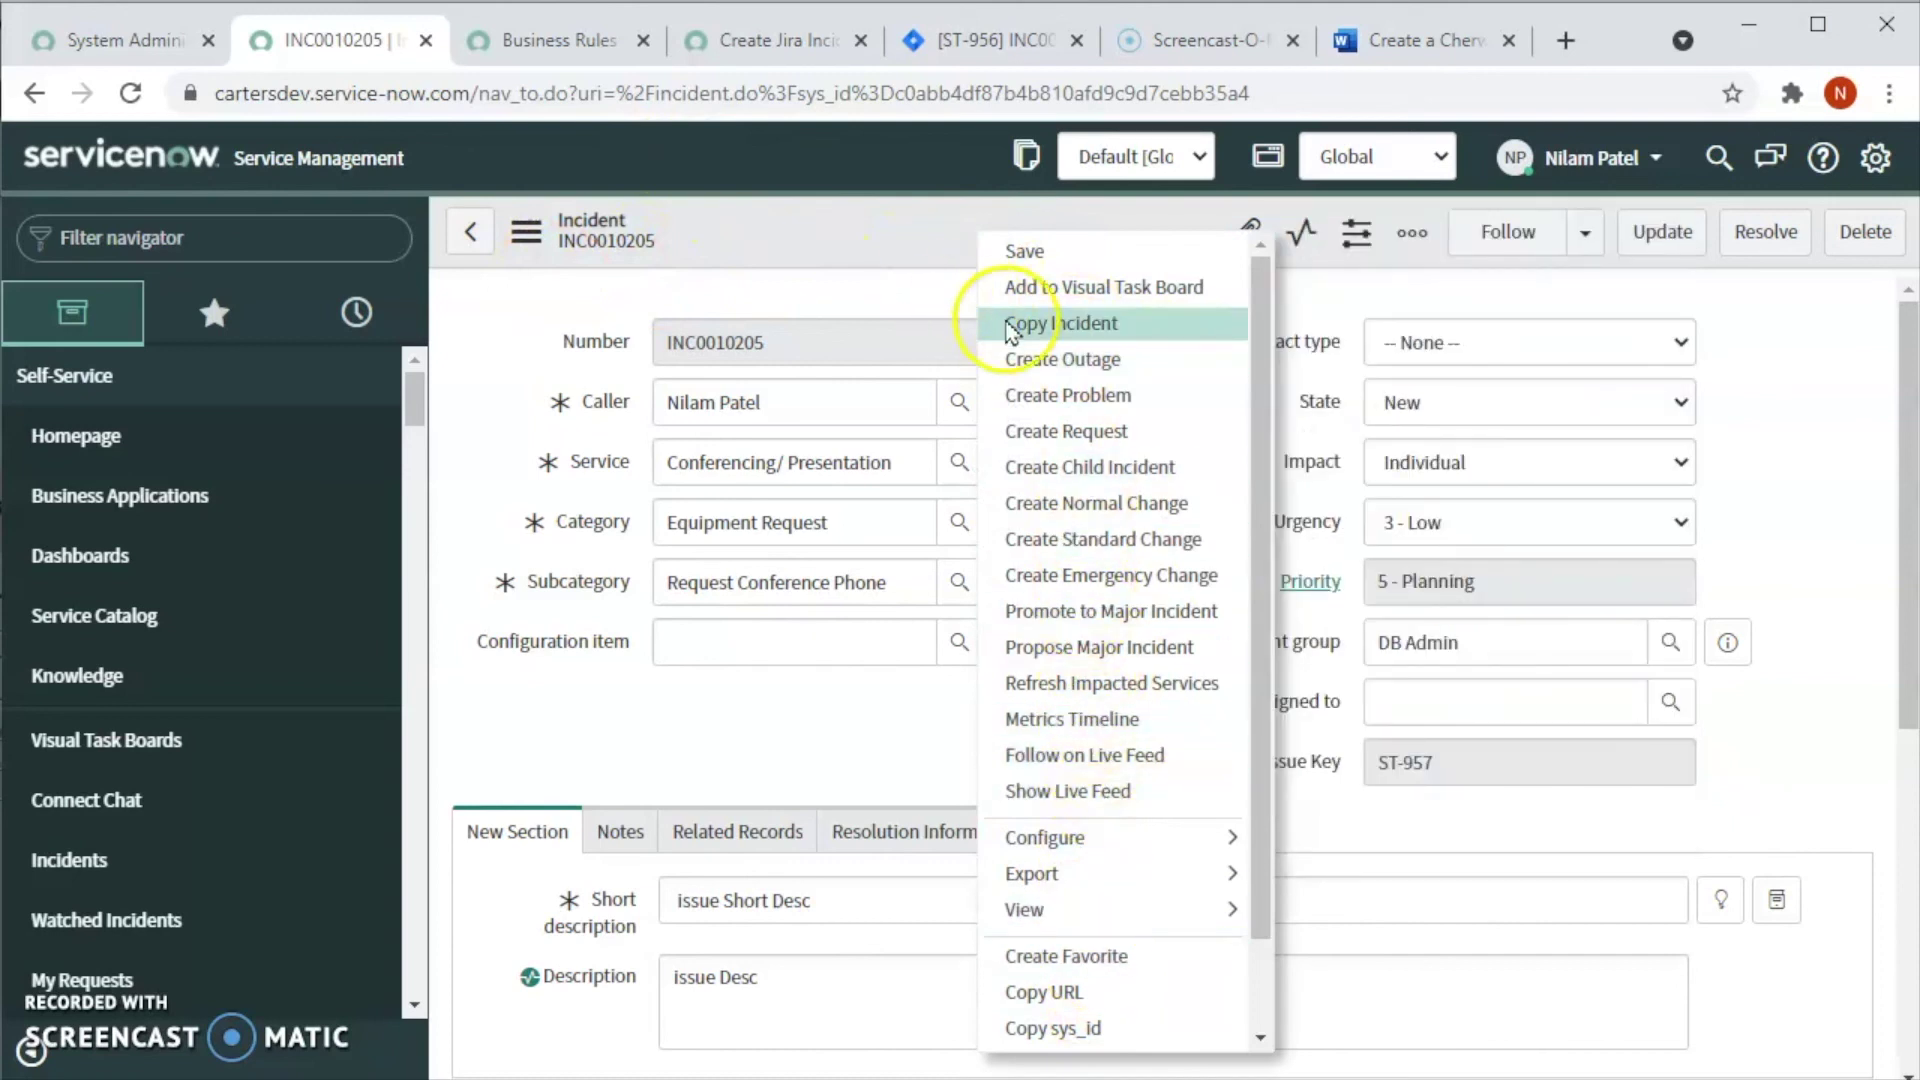
{"action": "left_click", "coordinate": [767, 230]}
{"action": "left_click", "coordinate": [165, 168]}
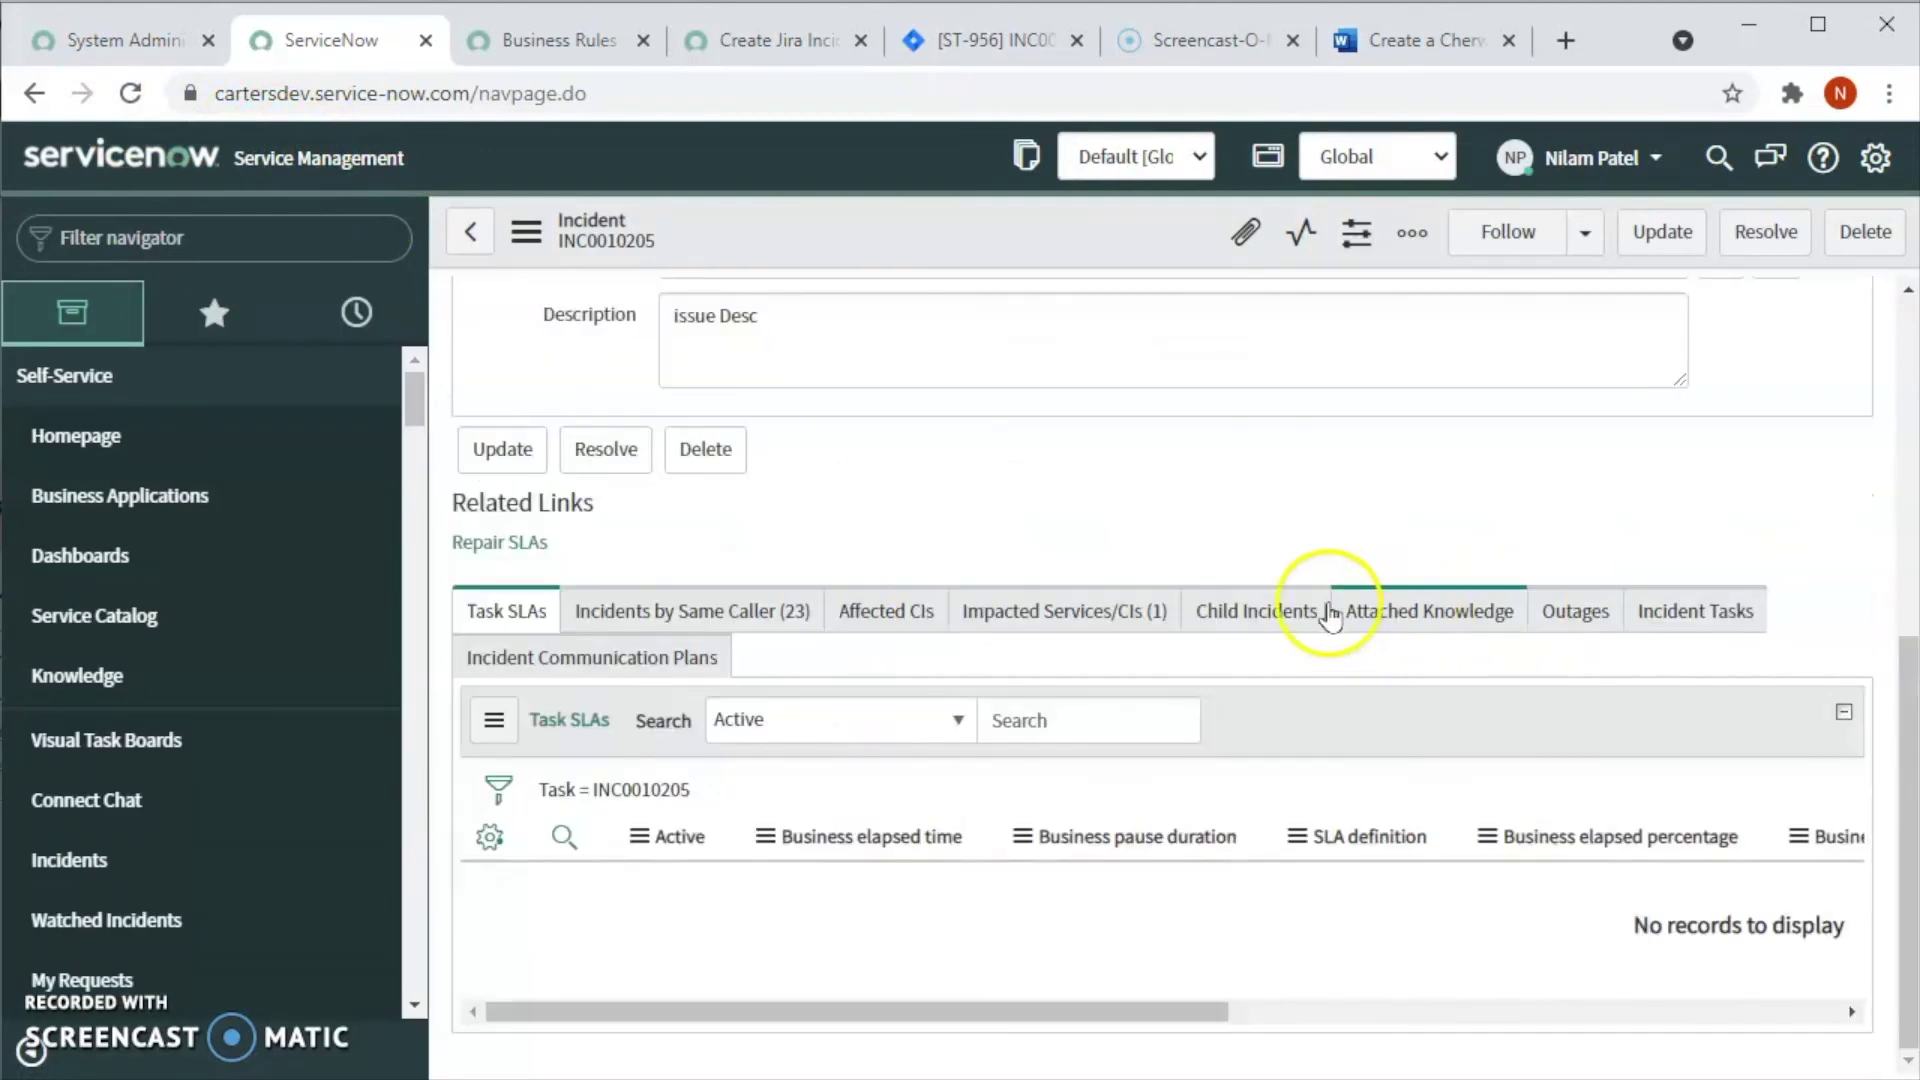
- Examine the incident's notes and activity history for the comment "Adding a comment in Jira issue"
{"action": "scroll", "coordinate": [1166, 642], "scroll_direction": "down", "scroll_amount": 2}
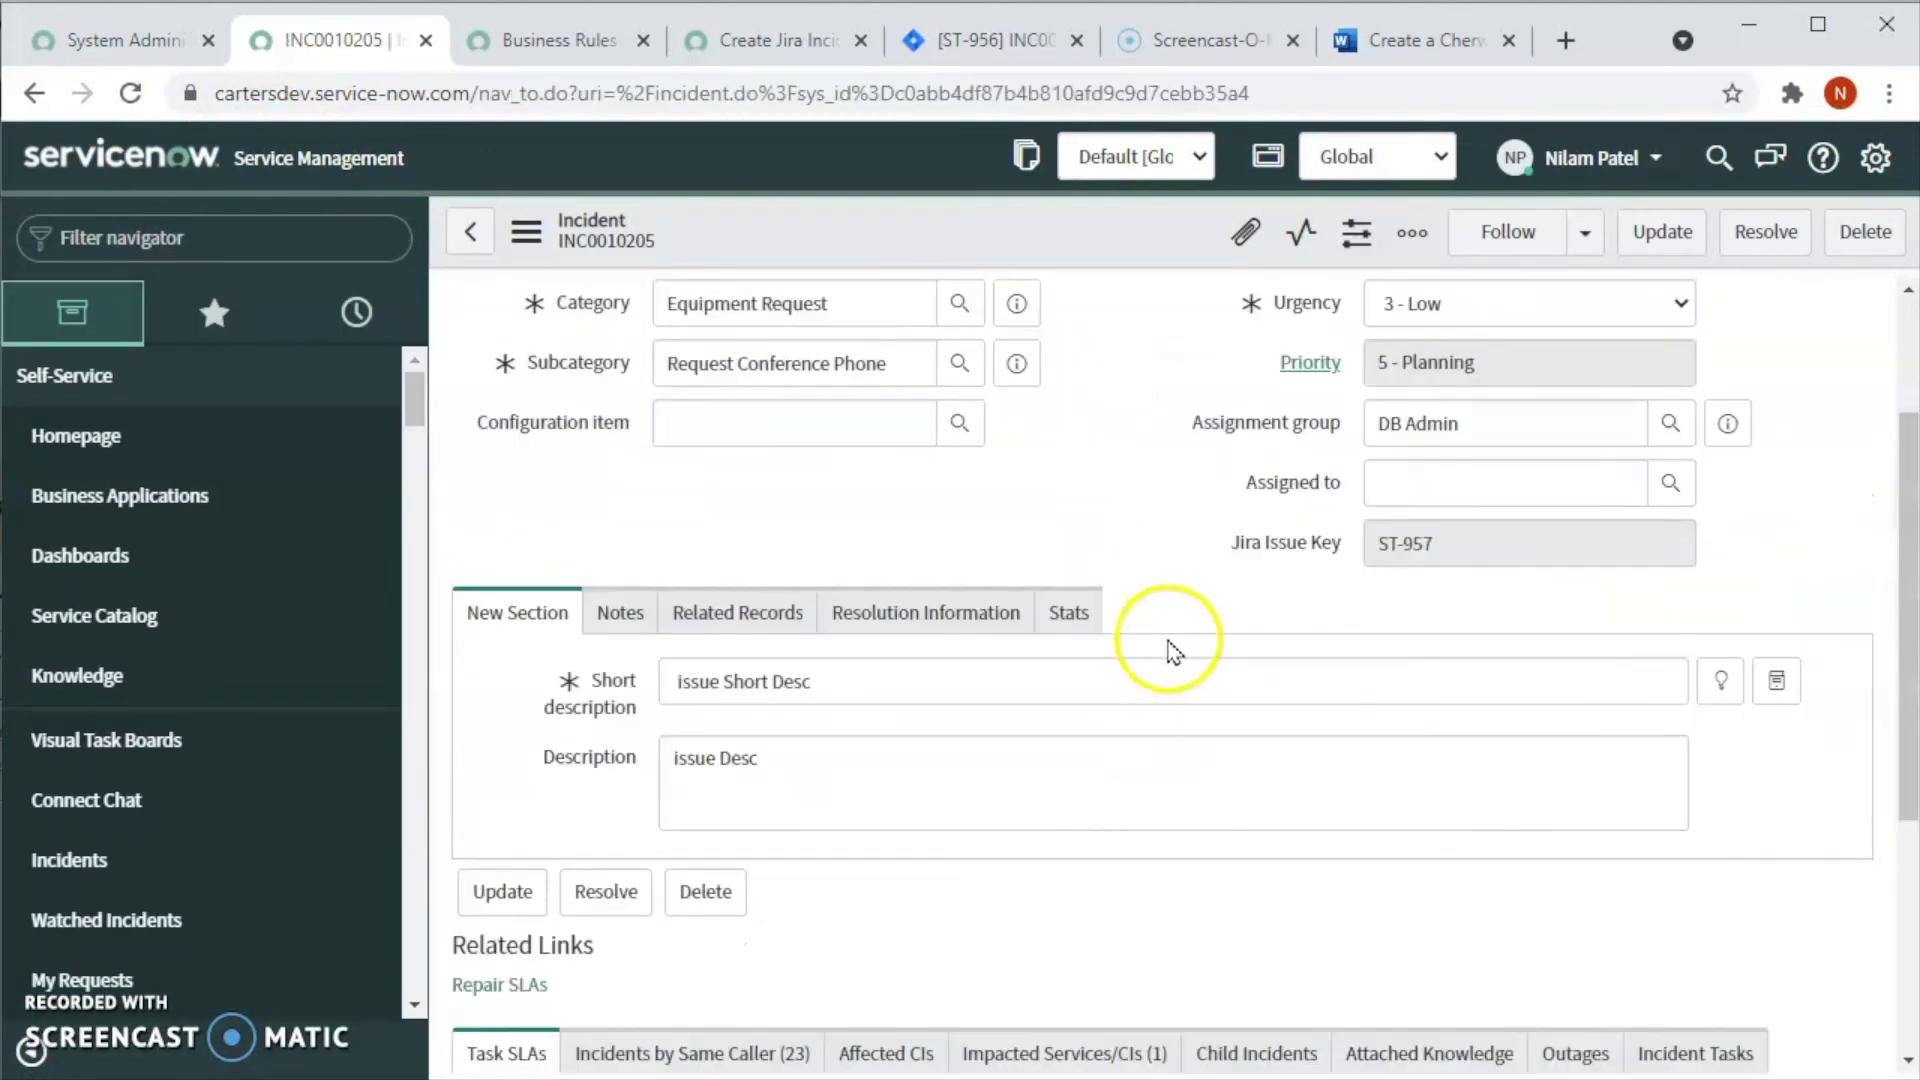
{"action": "left_click", "coordinate": [620, 588]}
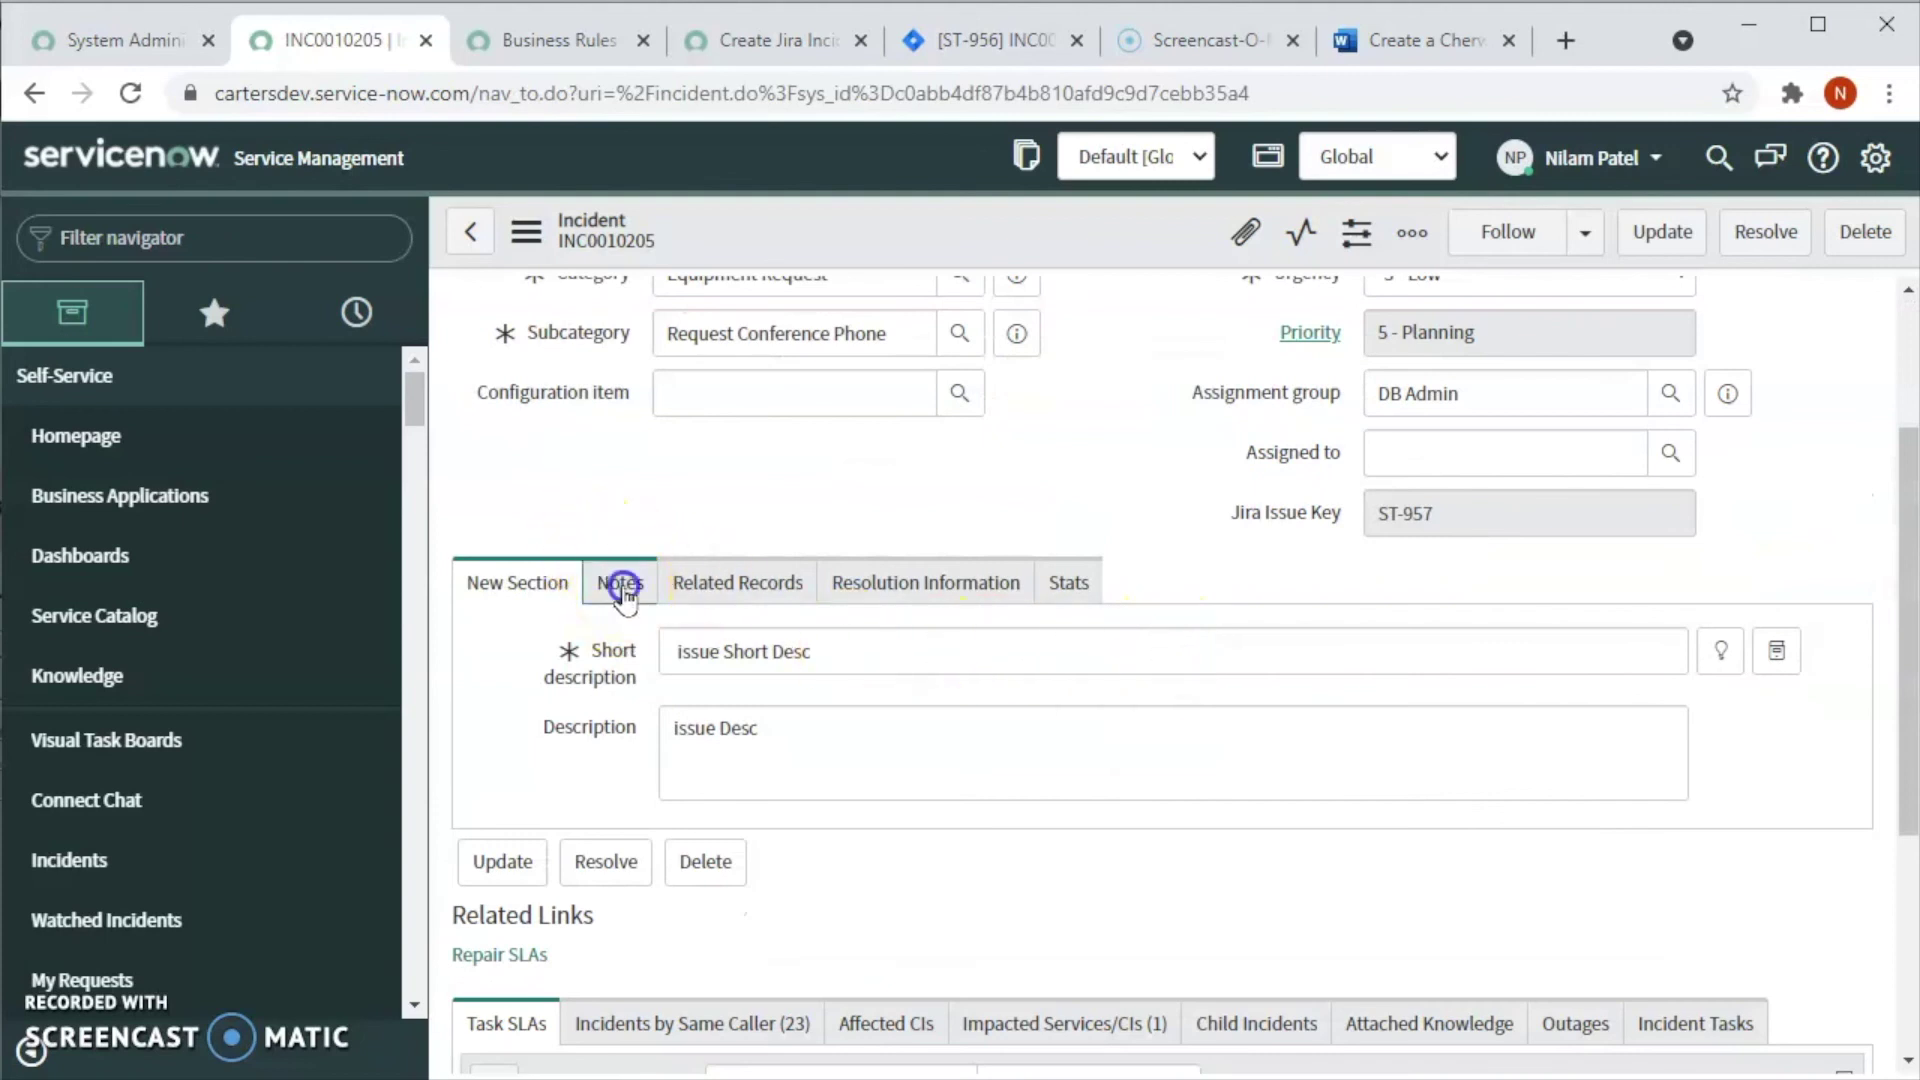
{"action": "scroll", "coordinate": [1034, 705], "scroll_direction": "down", "scroll_amount": 7}
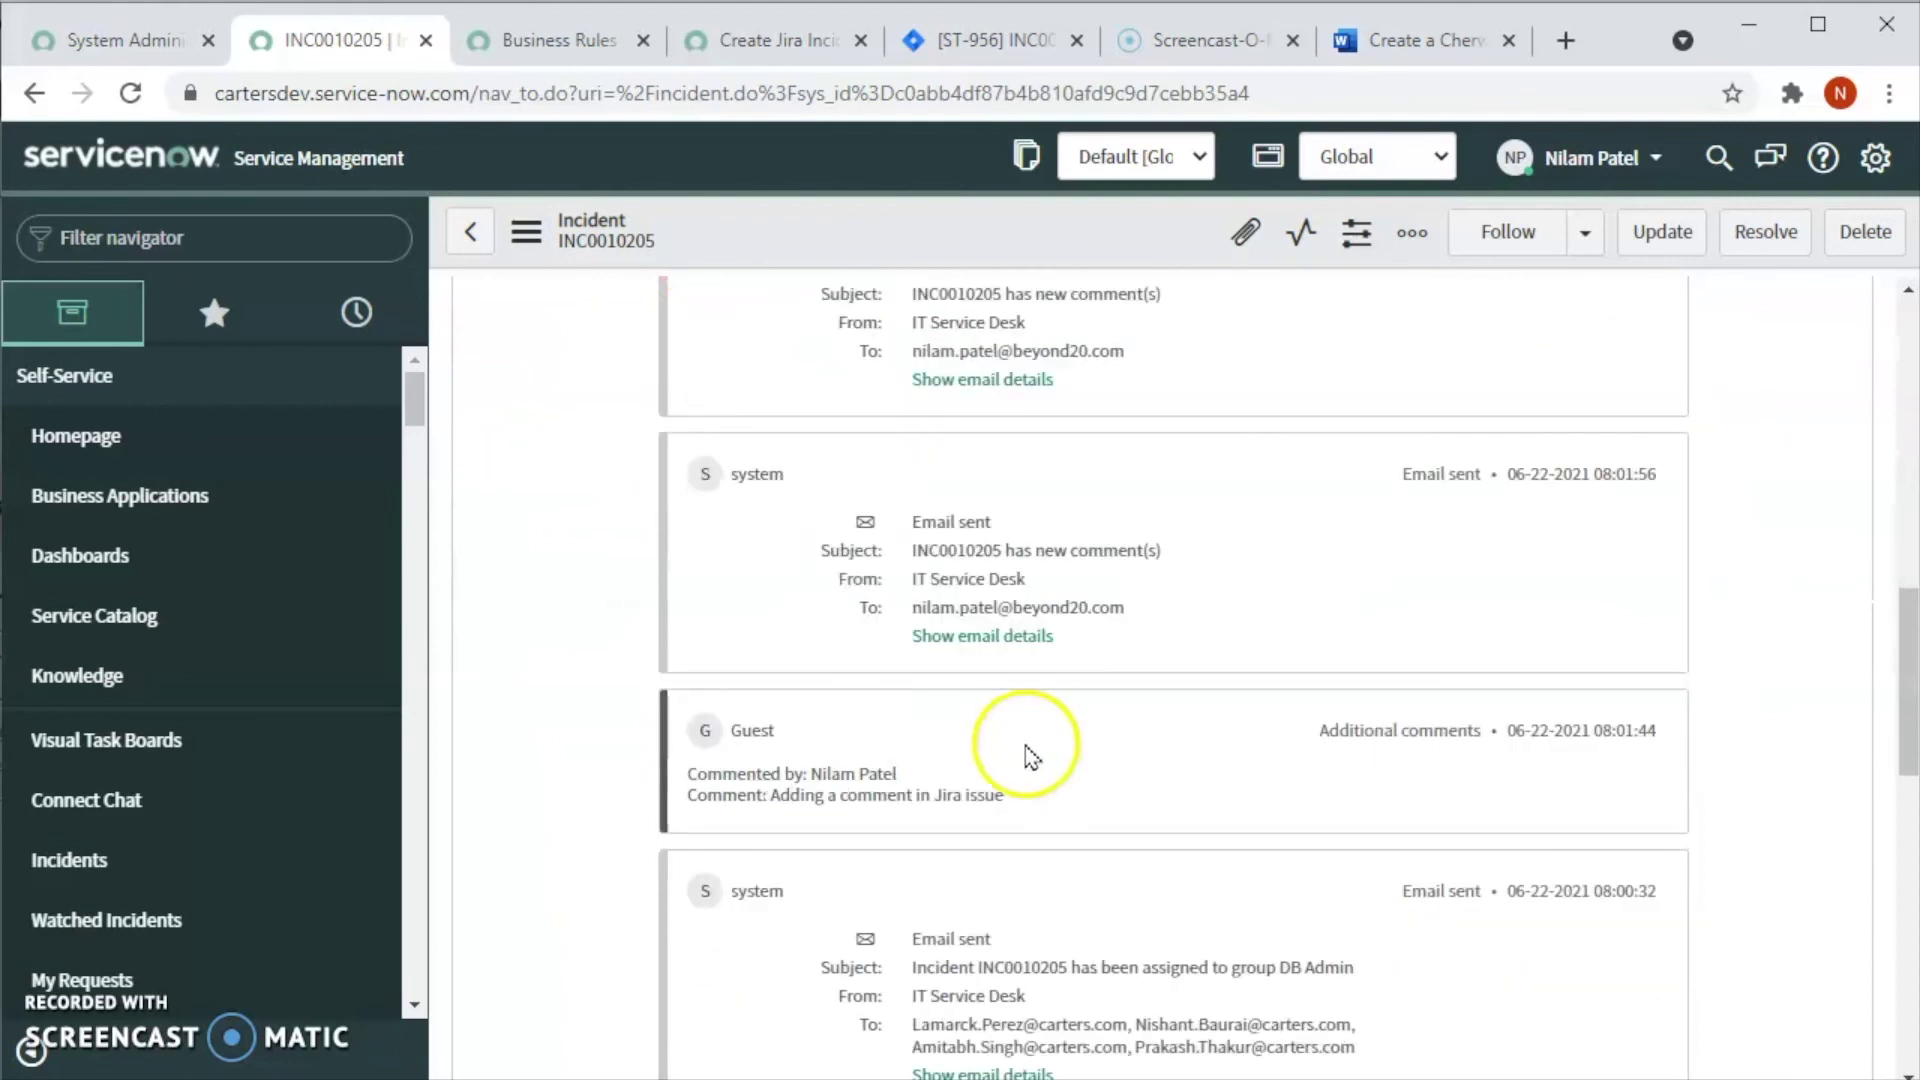
{"action": "left_click_drag", "start_coordinate": [1006, 795], "coordinate": [771, 803]}
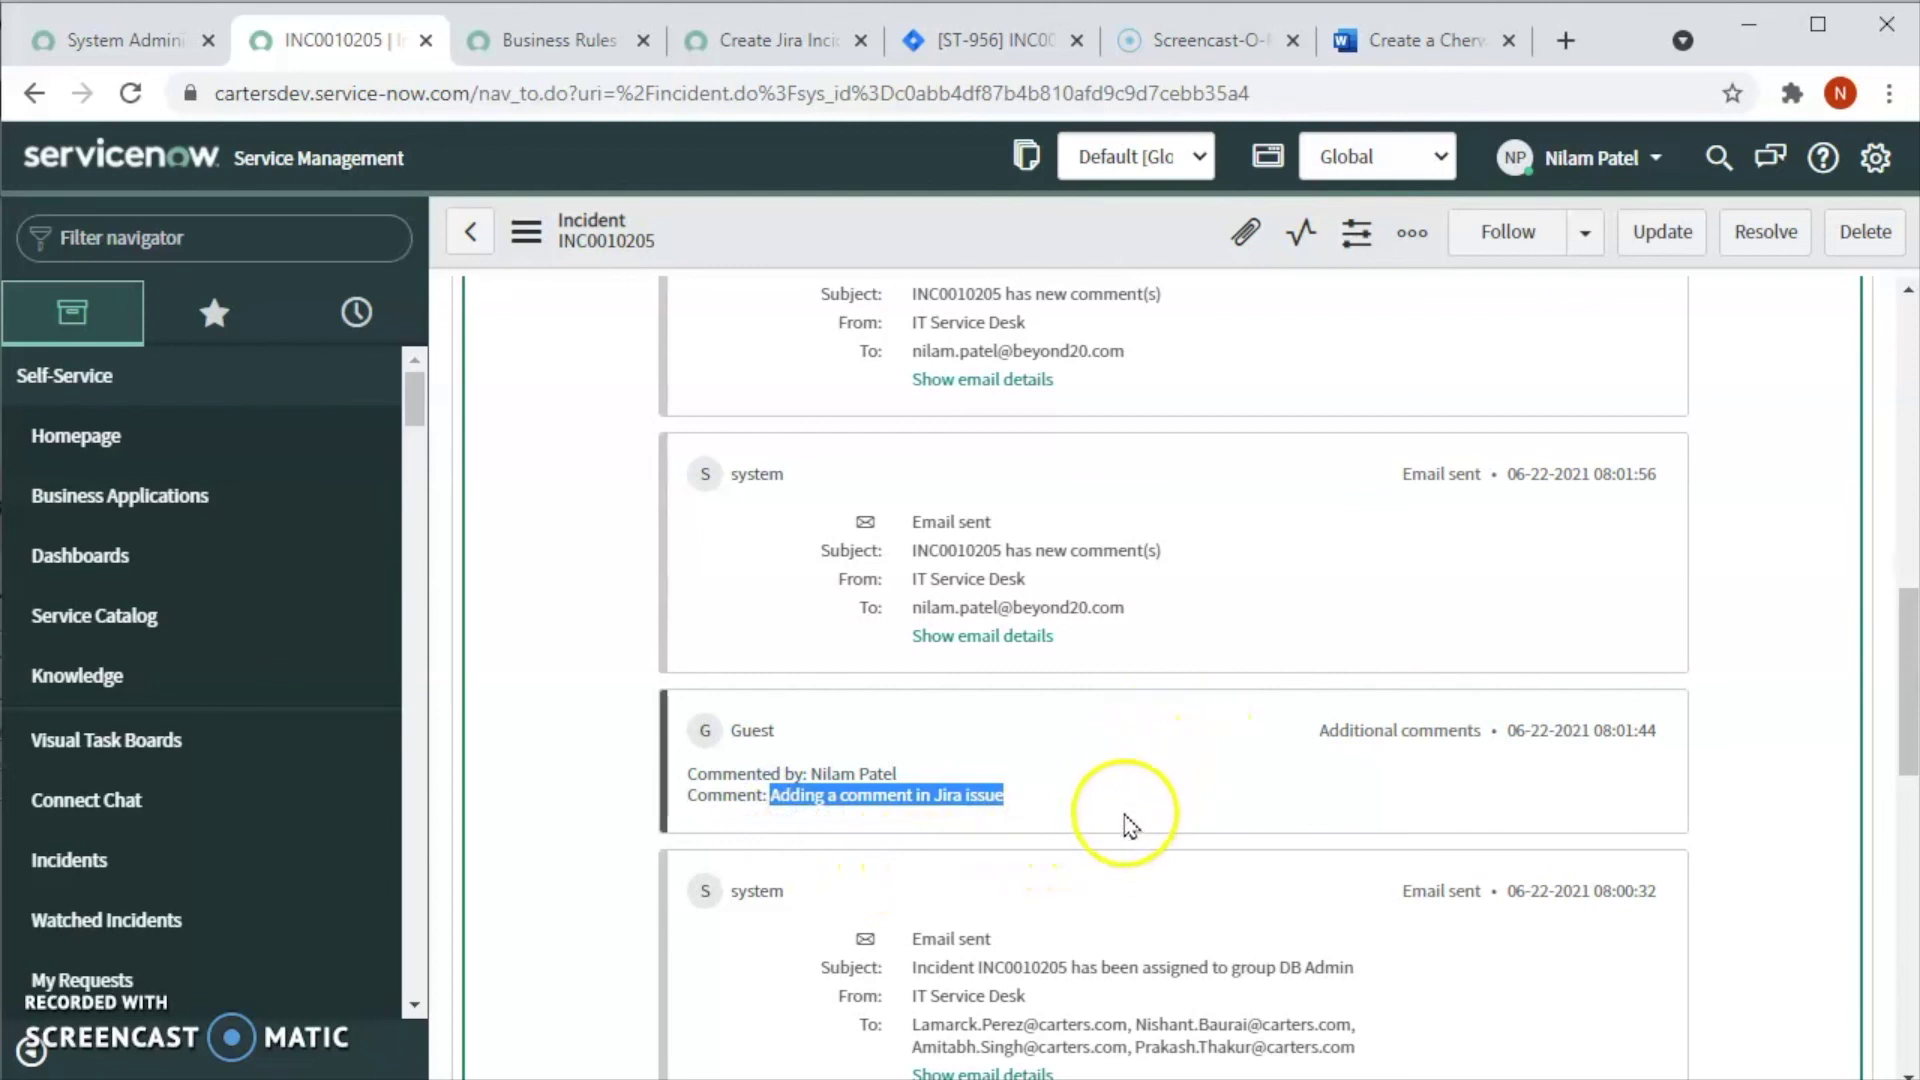
{"action": "scroll", "coordinate": [1120, 827], "scroll_direction": "up", "scroll_amount": 2}
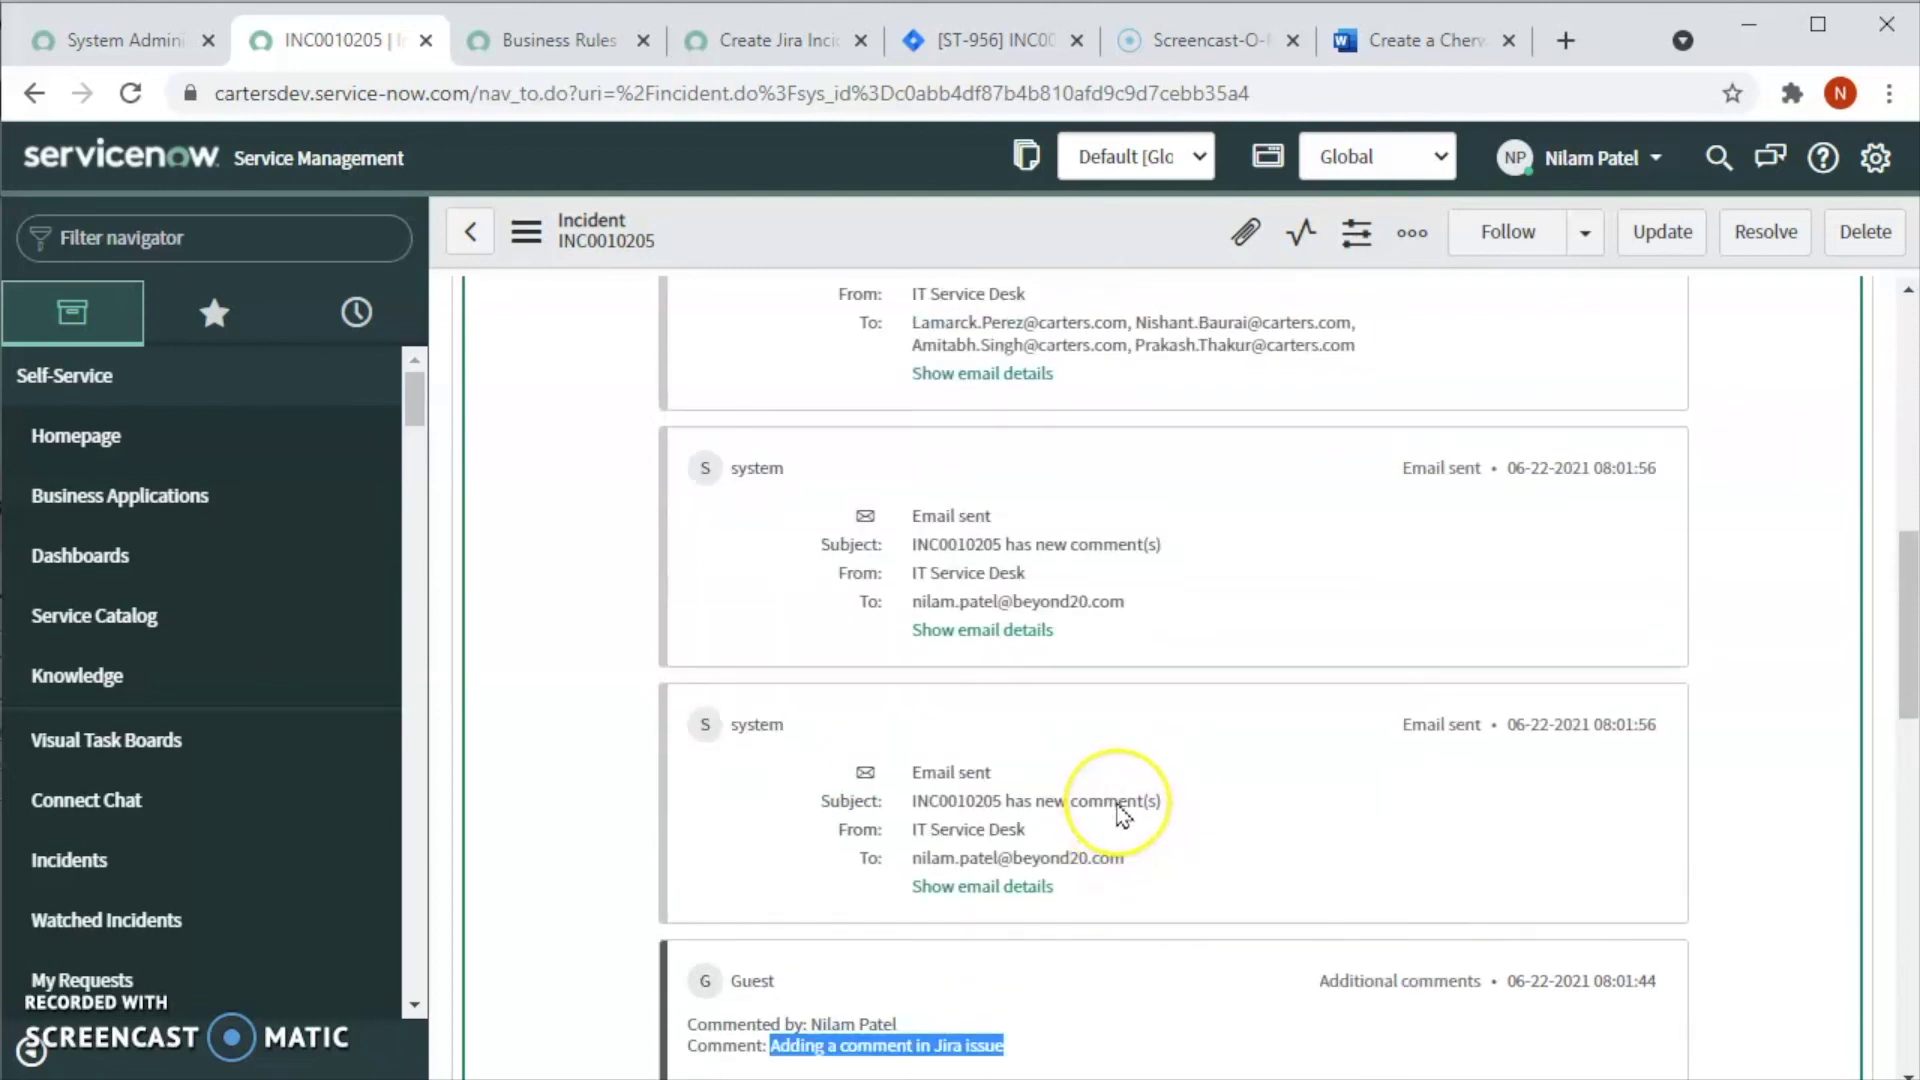
{"action": "scroll", "coordinate": [1118, 826], "scroll_direction": "up", "scroll_amount": 8}
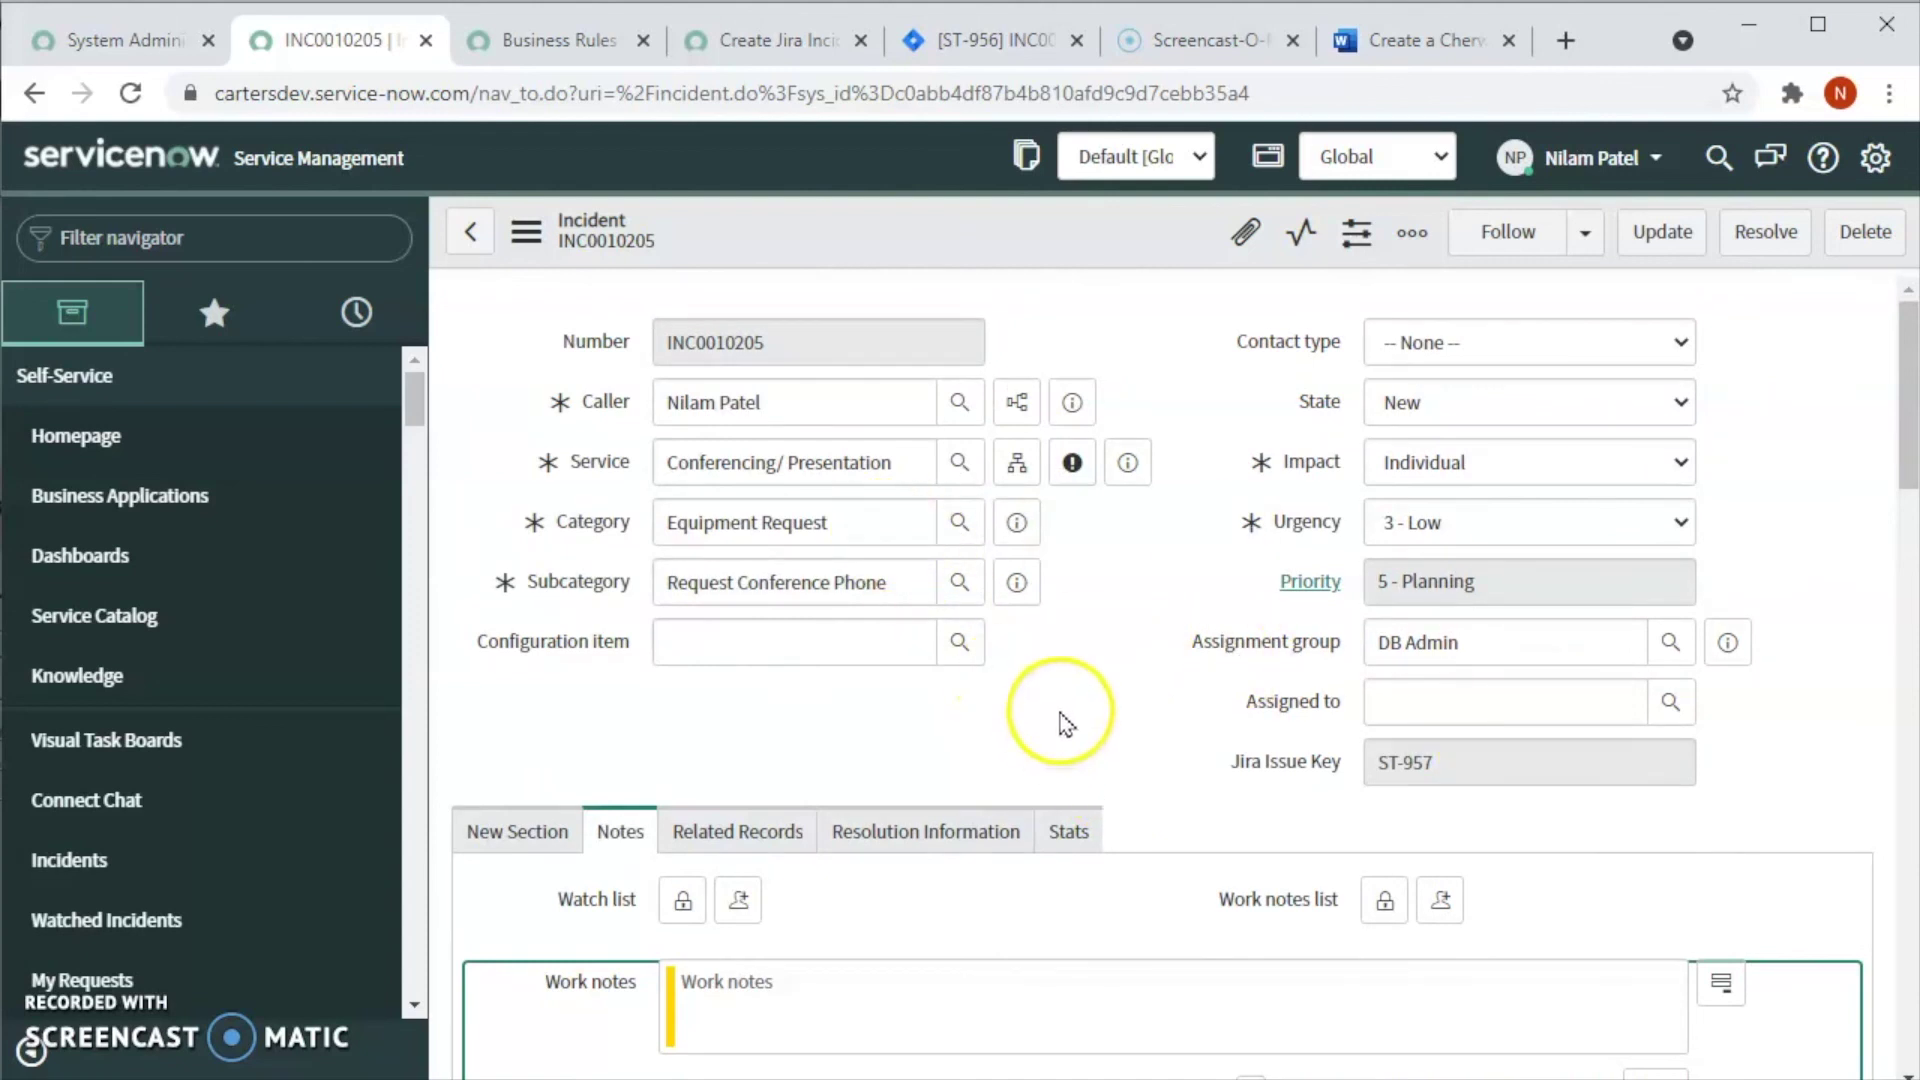
{"action": "left_click", "coordinate": [809, 923]}
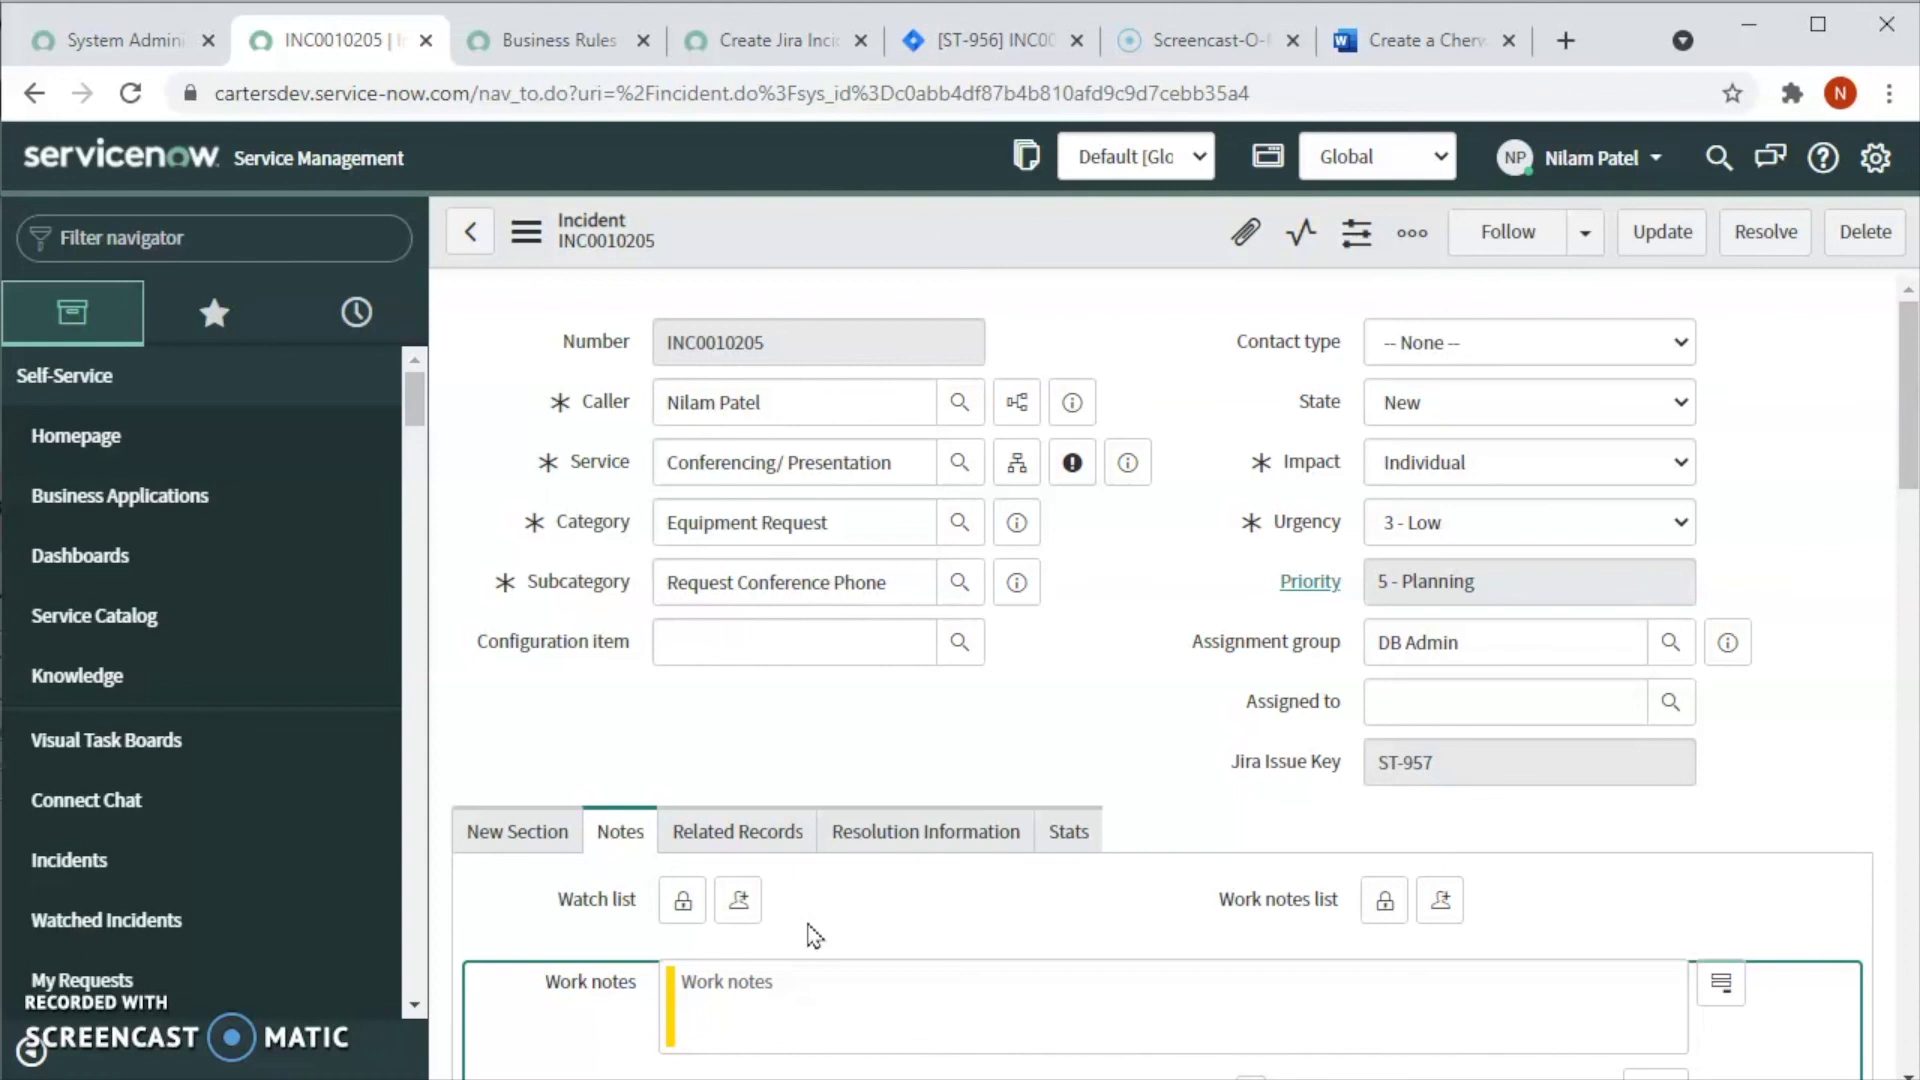
{"action": "left_click", "coordinate": [765, 740]}
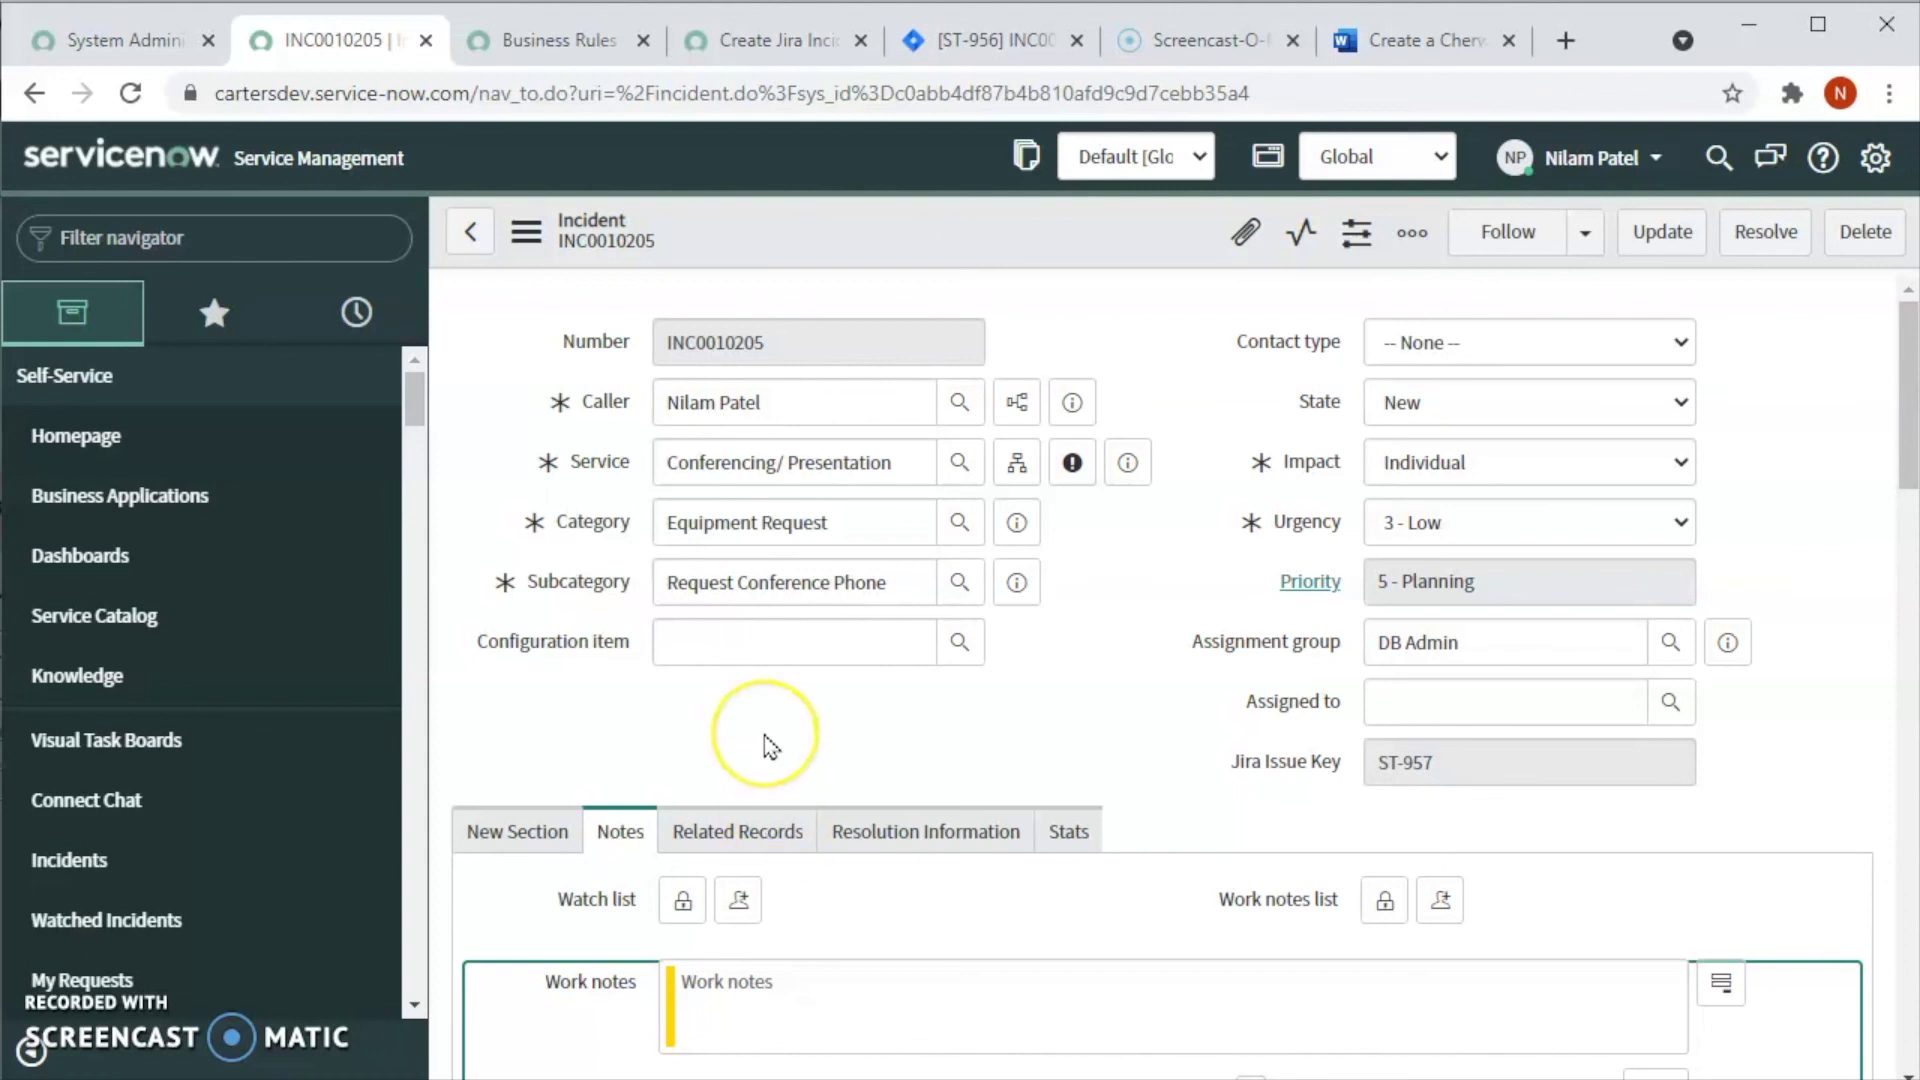